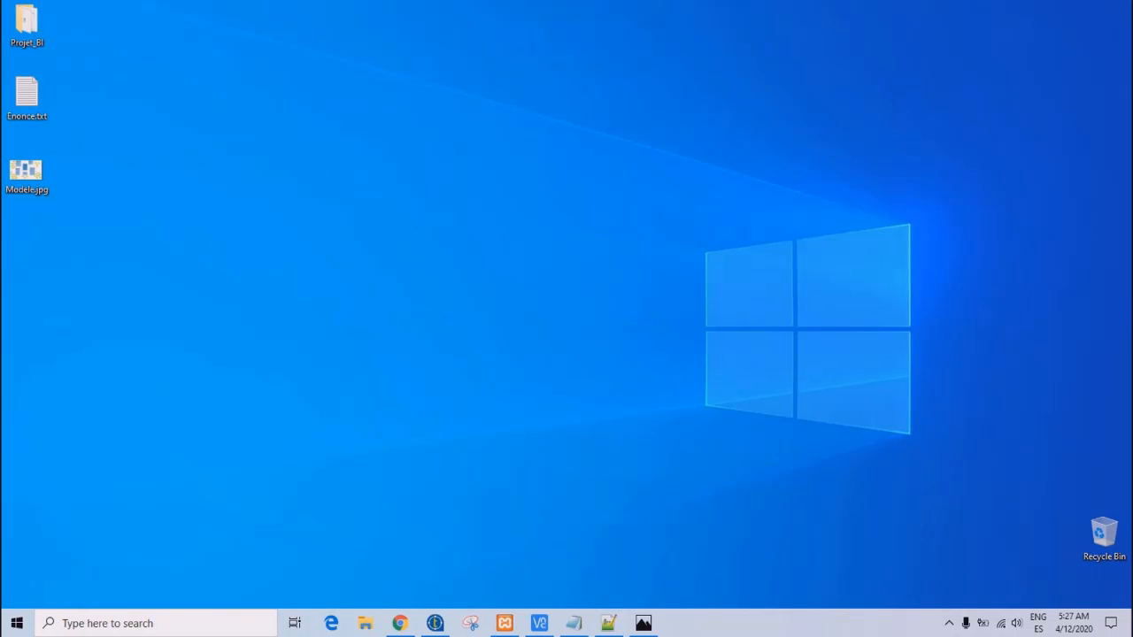
# - Open Enonce.txt on the desktop to read the project tasks, and minimize it
pyautogui.doubleClick(25, 86)
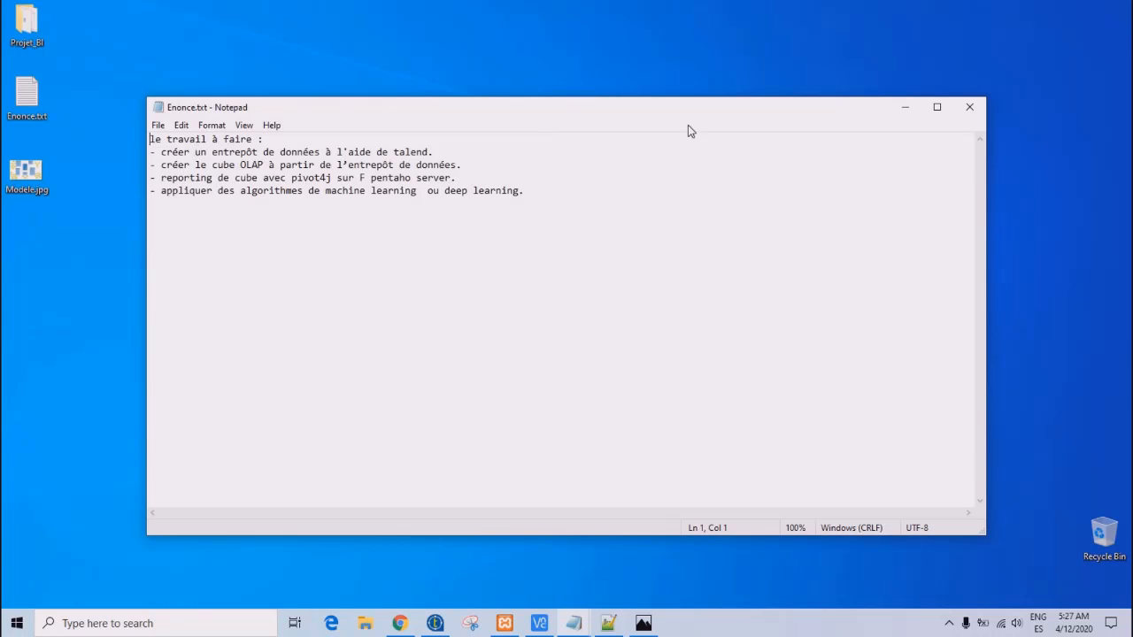
pyautogui.click(905, 108)
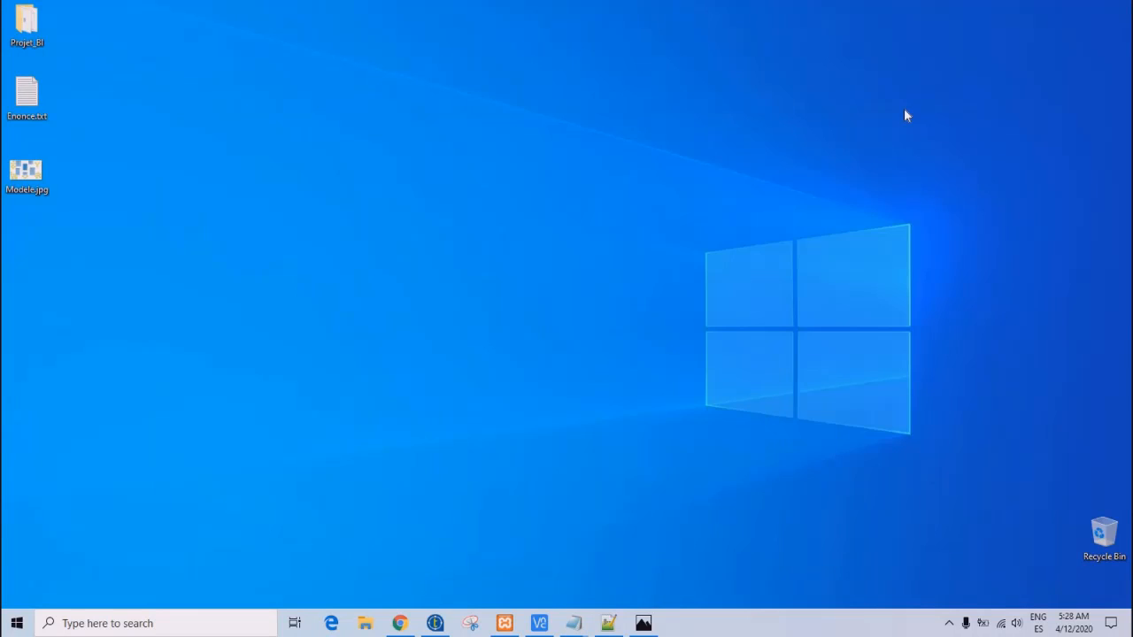
# - Switch to Notepad++ and examine the column header lines of client.csv and employee.csv
pyautogui.click(608, 623)
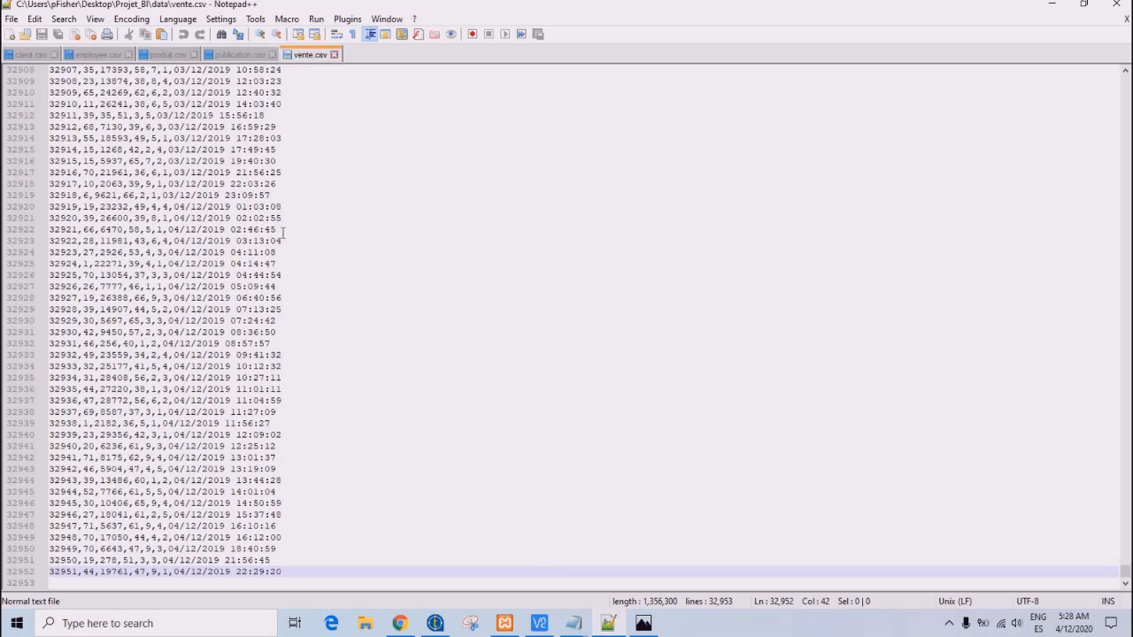
pyautogui.click(30, 57)
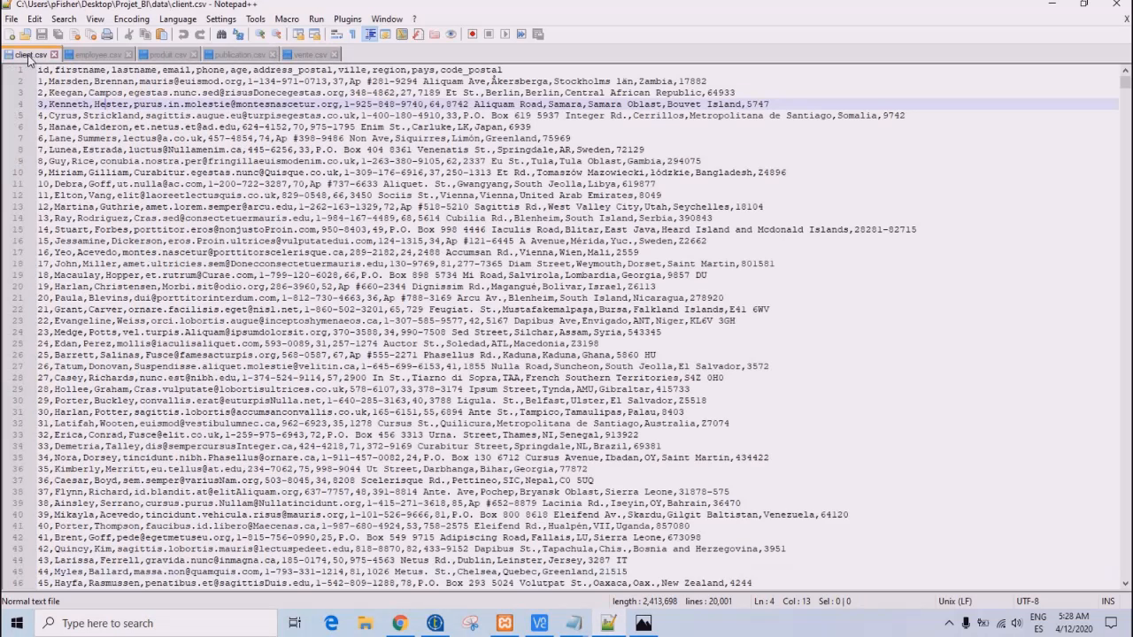
pyautogui.tripleClick(81, 70)
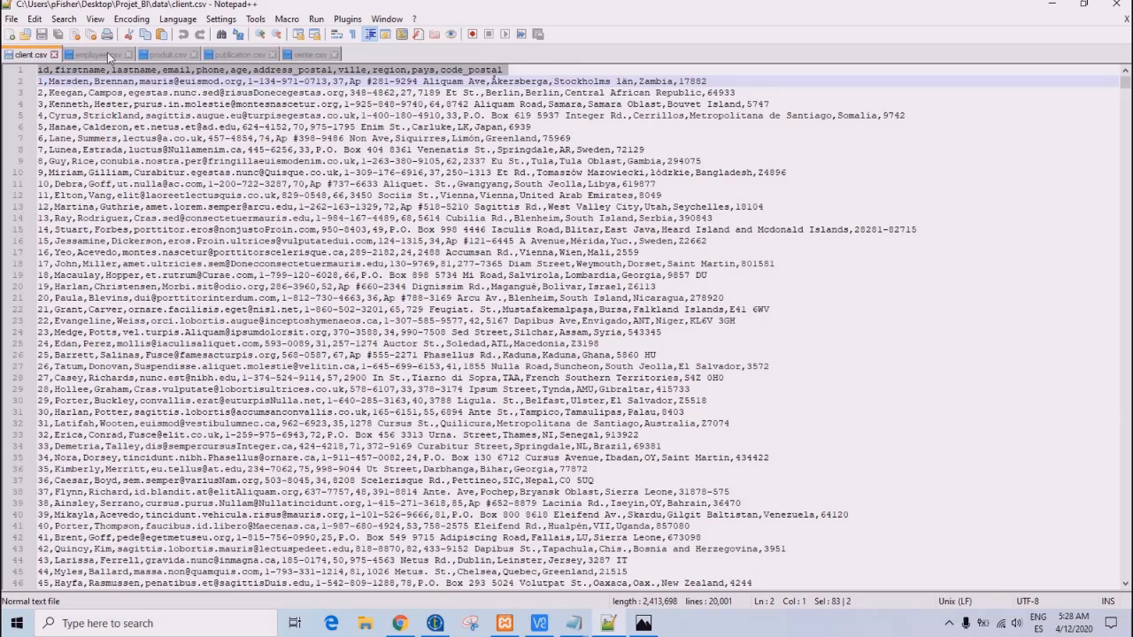
pyautogui.click(107, 56)
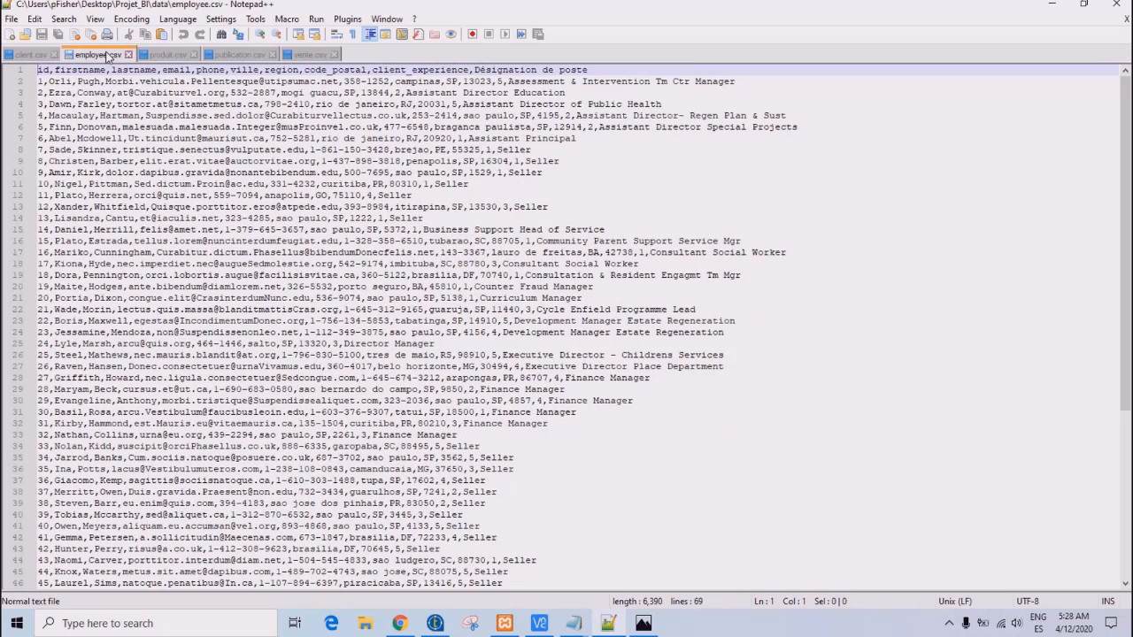
pyautogui.tripleClick(93, 69)
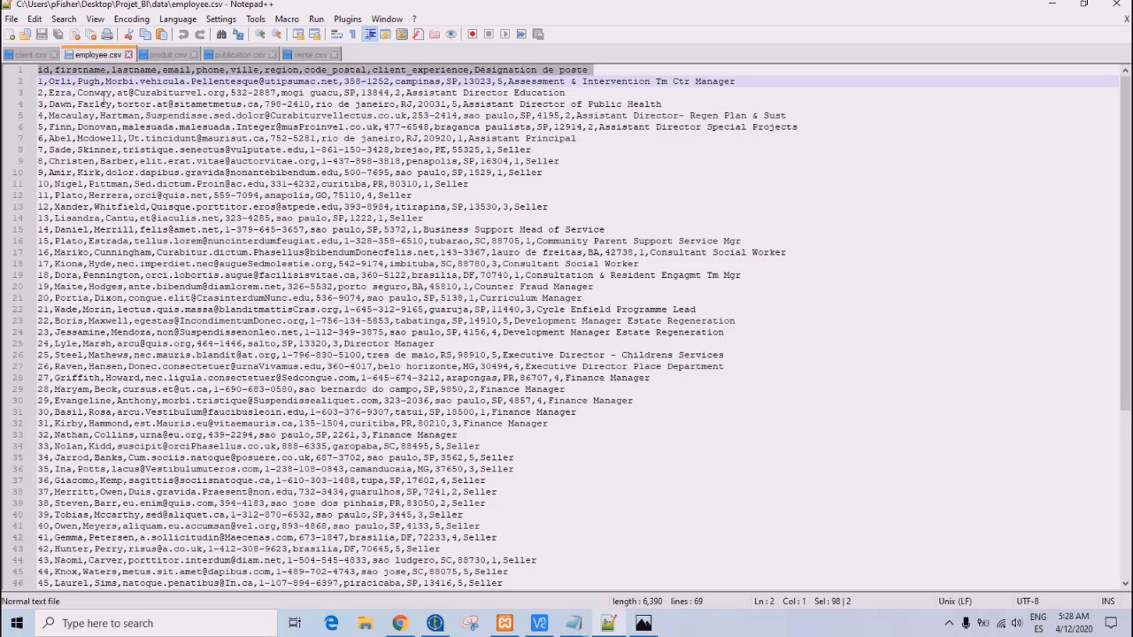
# - Examine the column header lines of produit.csv and publication.csv
pyautogui.click(164, 55)
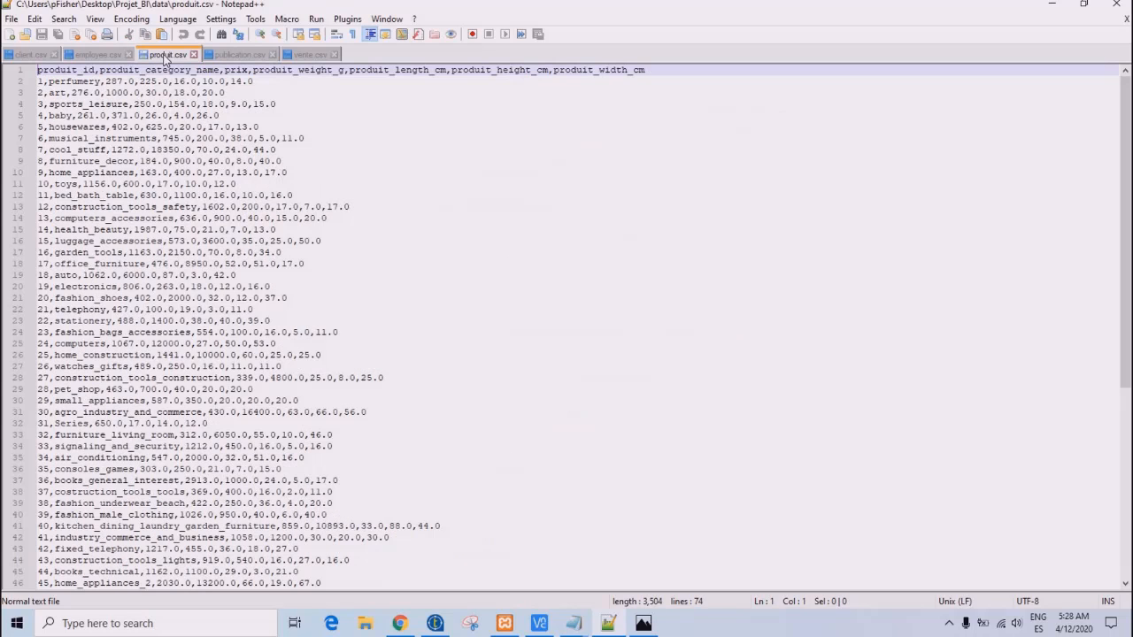
pyautogui.tripleClick(168, 71)
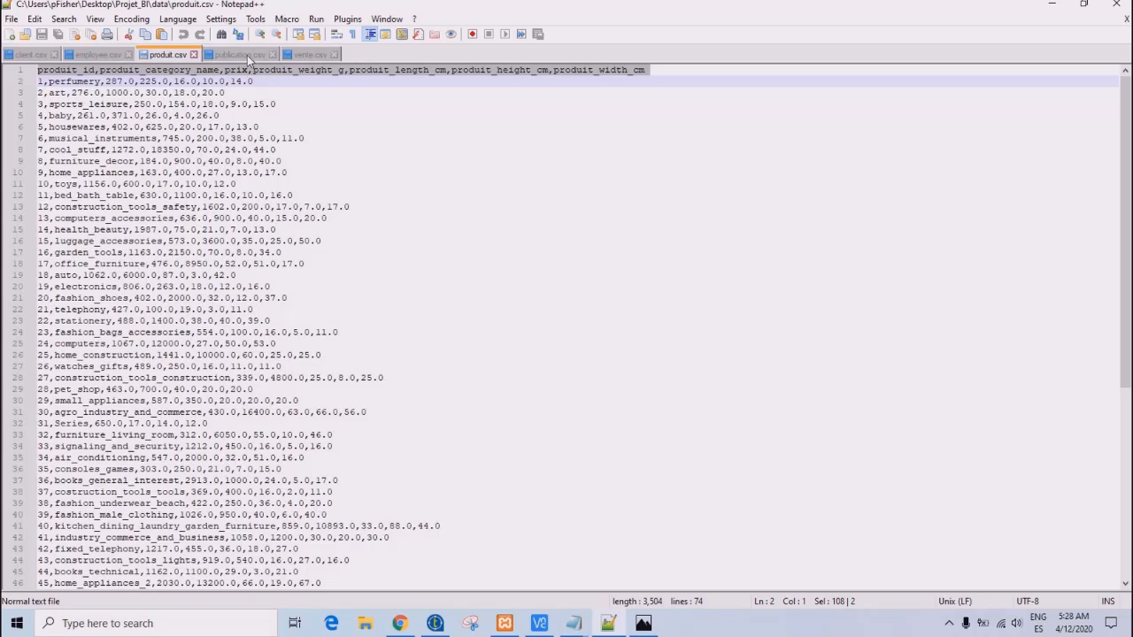
pyautogui.click(239, 55)
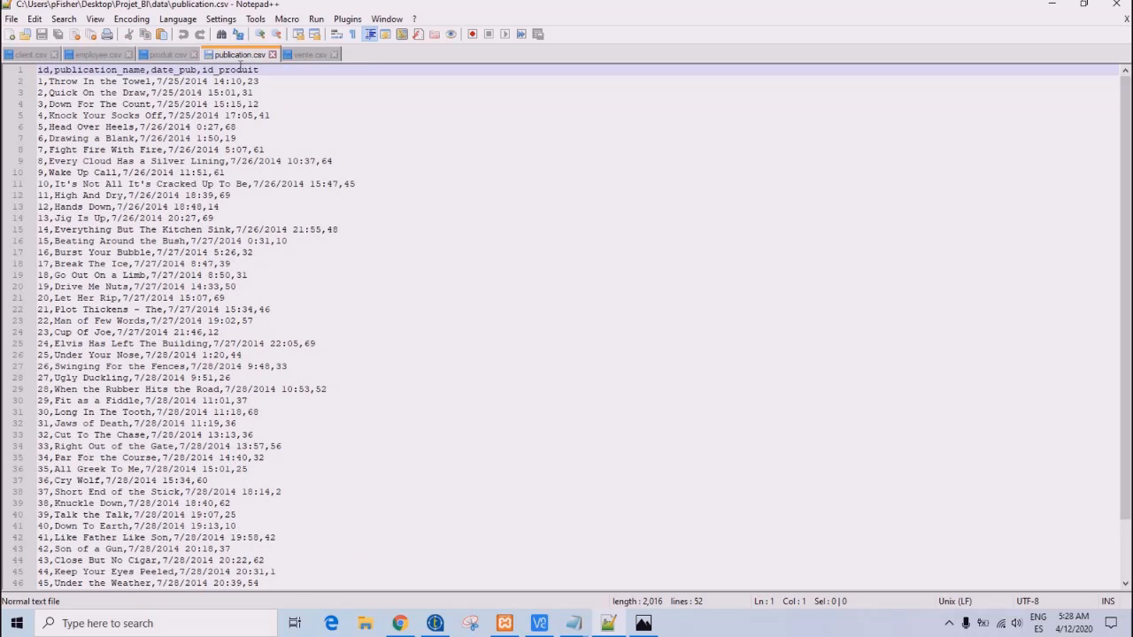
pyautogui.tripleClick(238, 71)
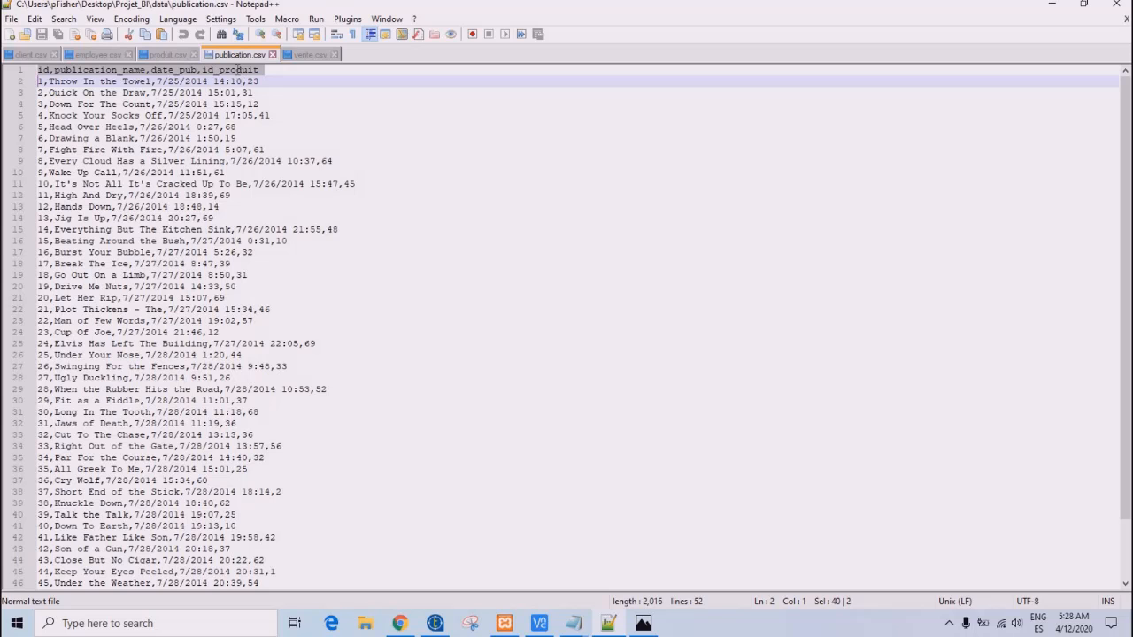
# - Examine the last record of vente.csv, including its sale id and the field after it
pyautogui.click(303, 56)
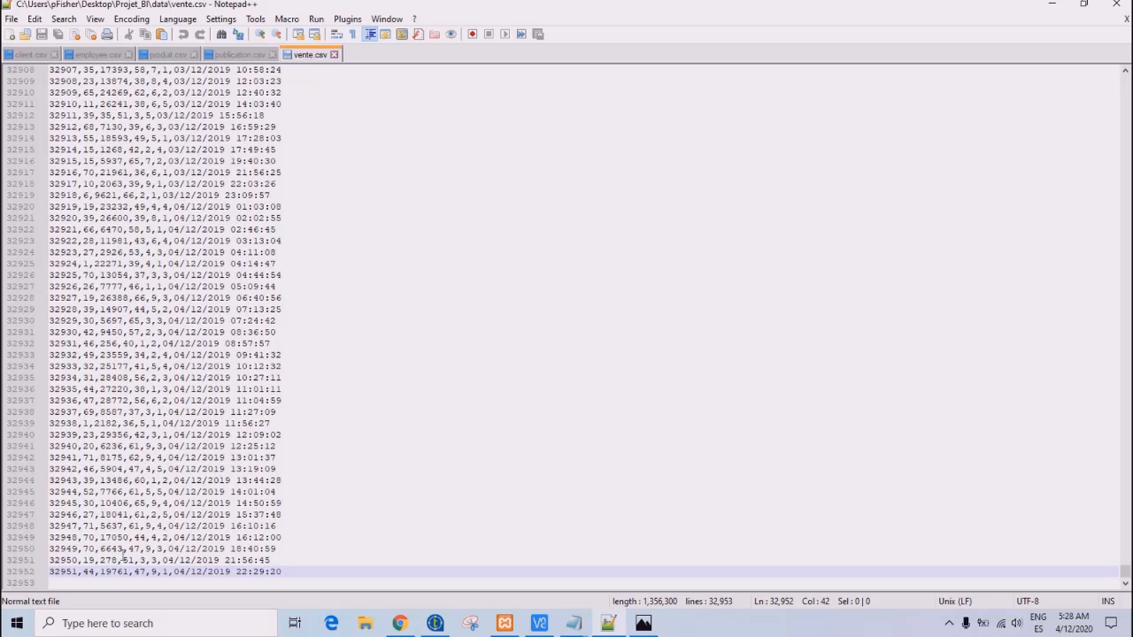
pyautogui.doubleClick(62, 573)
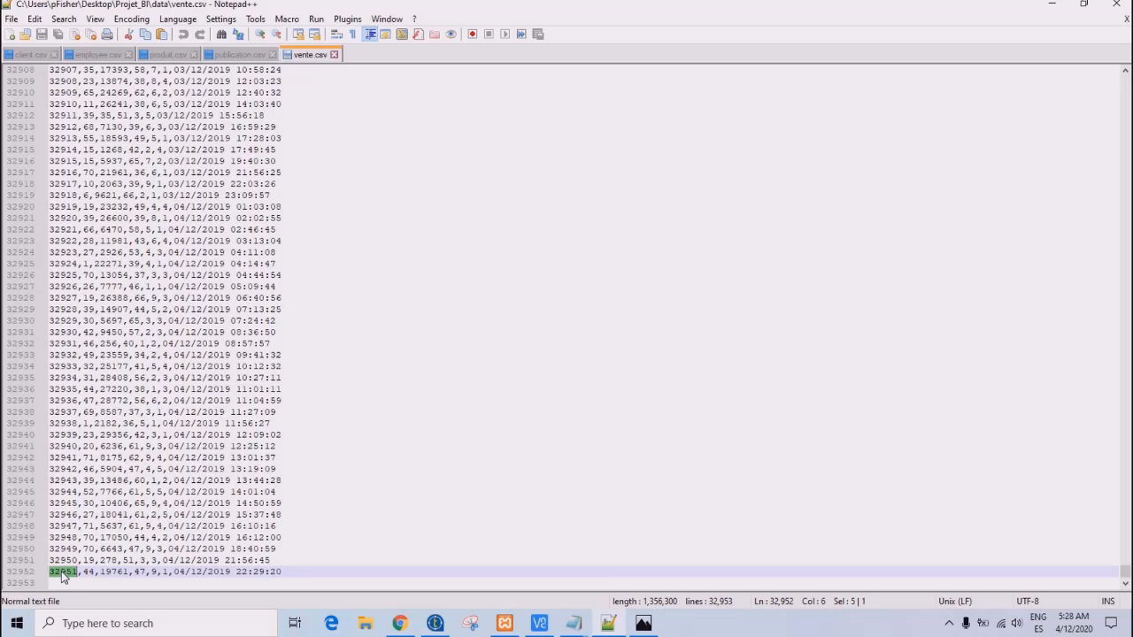
pyautogui.click(96, 572)
# - View the data warehouse star schema image in Photos and switch to the job design in Talend Open Studio
pyautogui.click(644, 623)
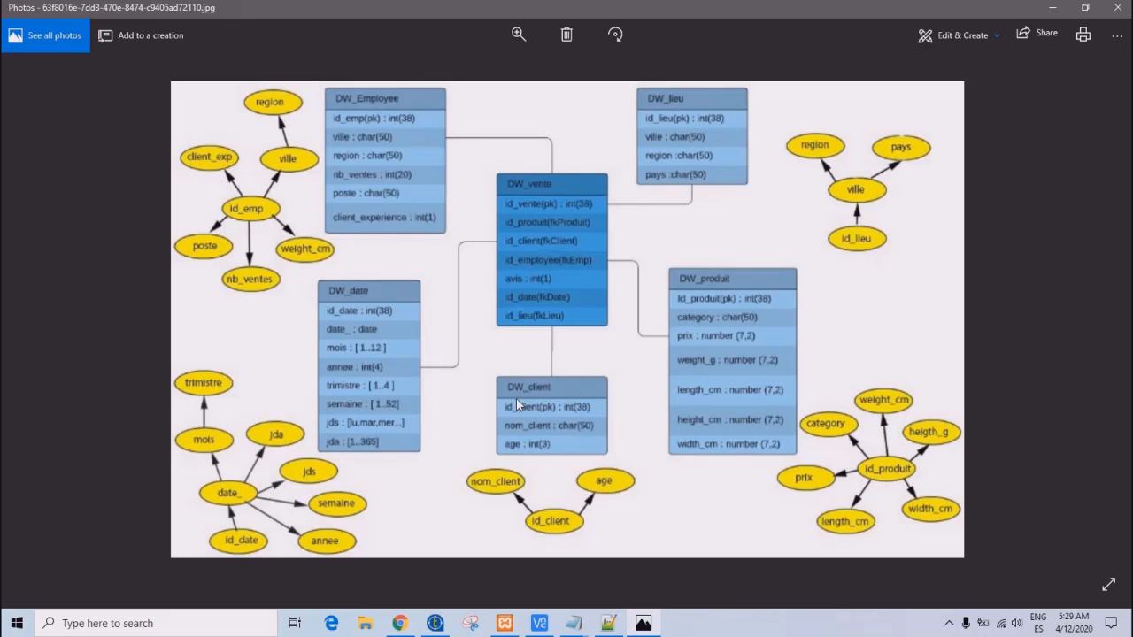
pyautogui.click(434, 623)
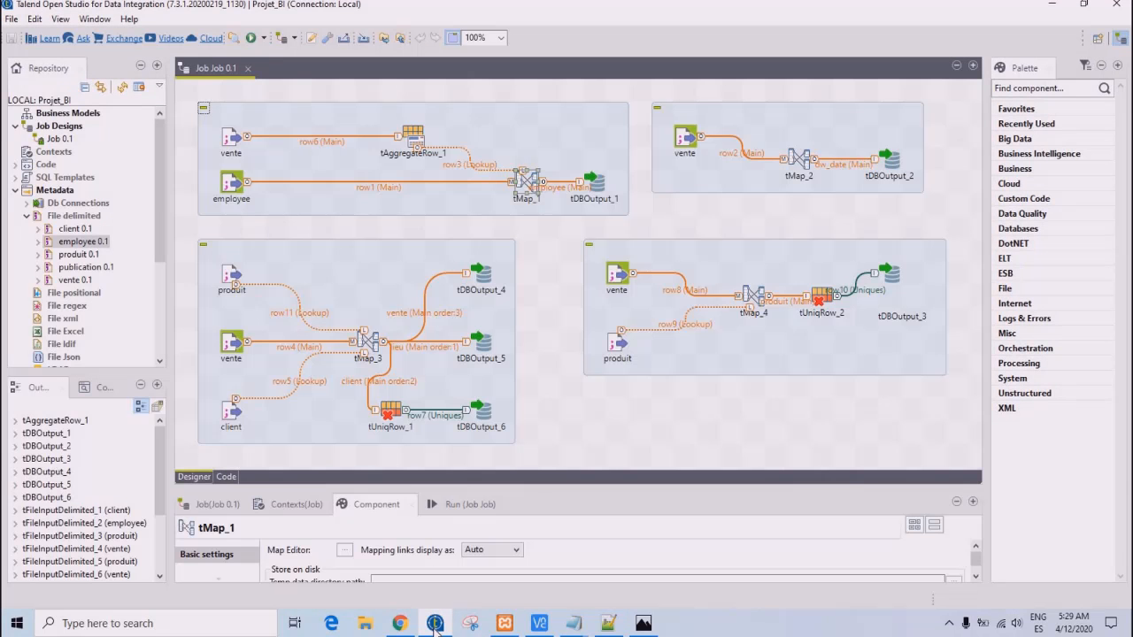
pyautogui.click(576, 407)
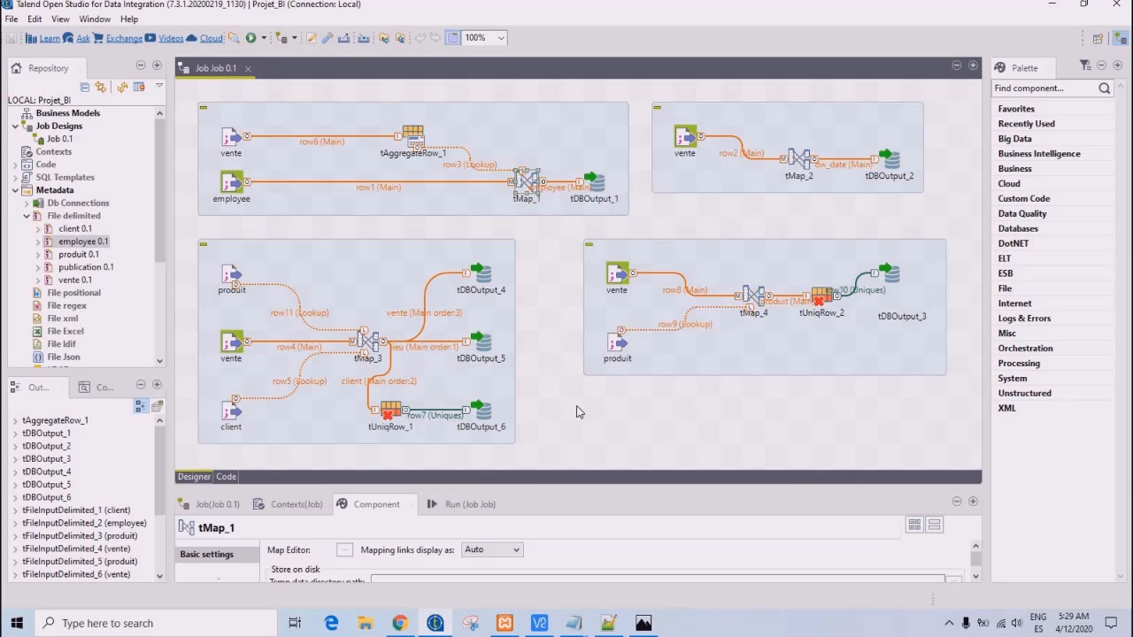
# - Go through the delimited file metadata entries client, employee, produit, publication and vente
pyautogui.click(60, 191)
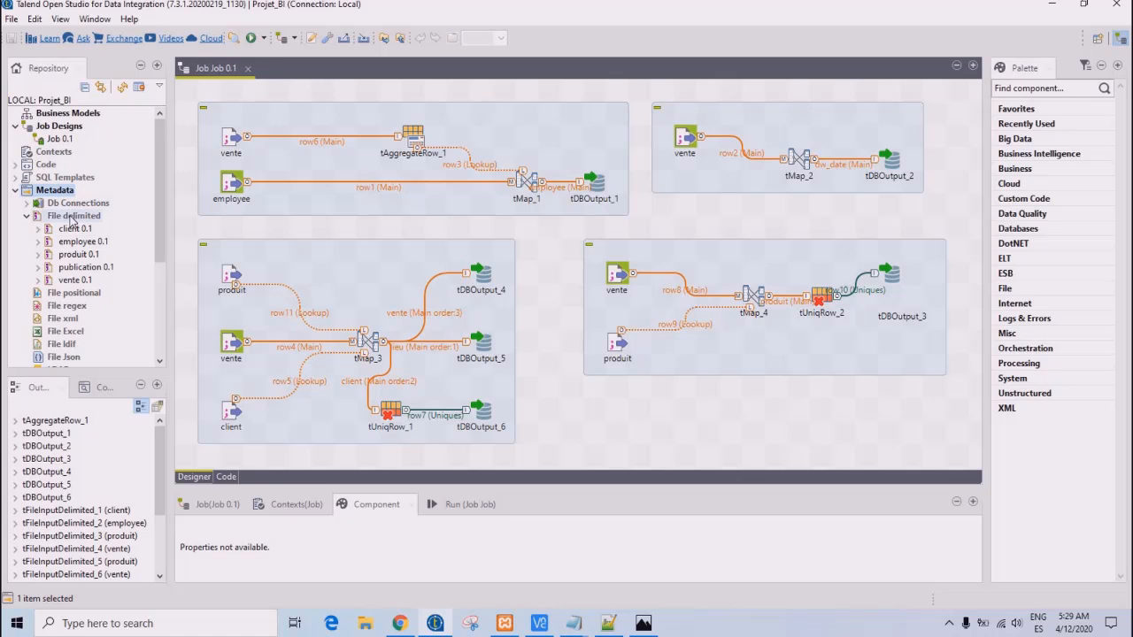
pyautogui.click(72, 220)
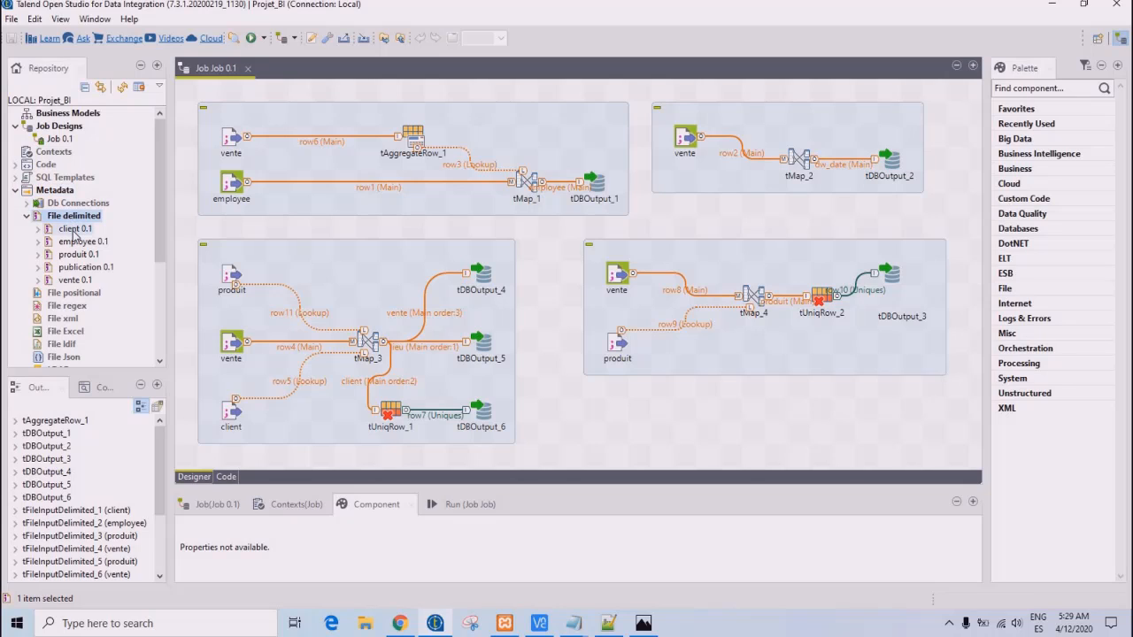
pyautogui.click(76, 230)
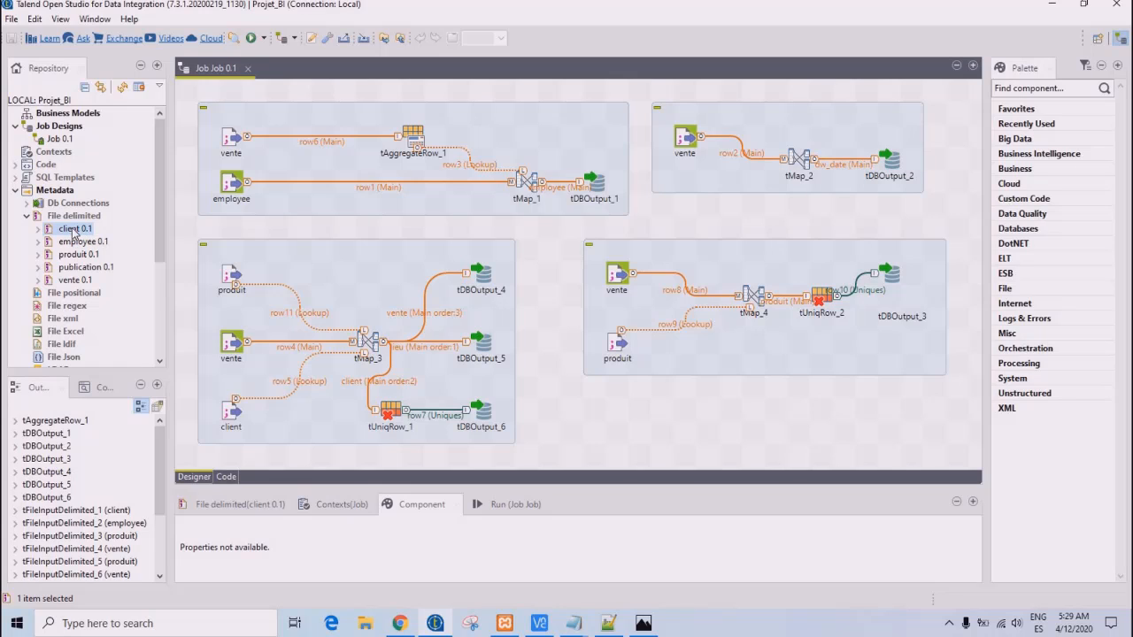
pyautogui.click(81, 242)
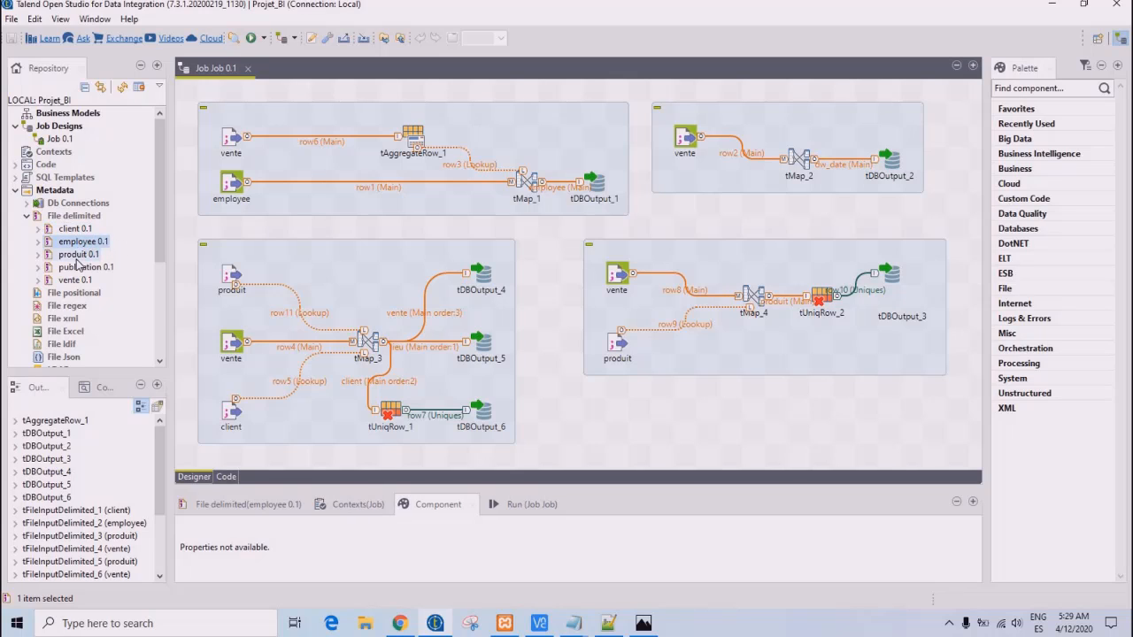
pyautogui.click(78, 255)
pyautogui.click(85, 268)
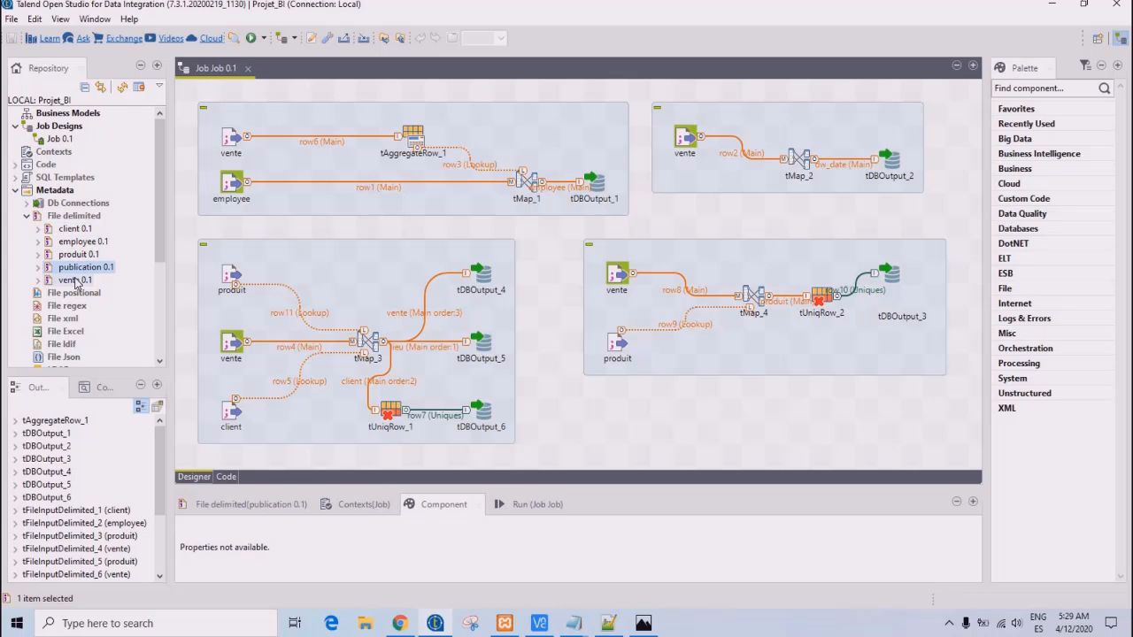
pyautogui.click(75, 279)
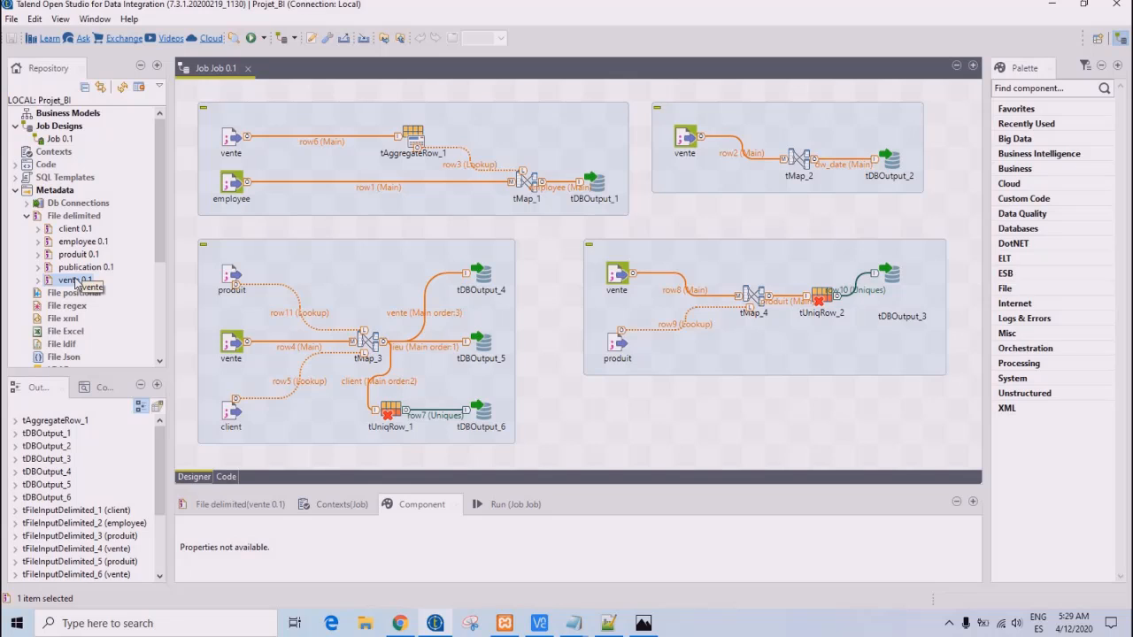
# - Look at the employee subjob of Job 0.1 and its vente and employee file inputs
pyautogui.click(59, 139)
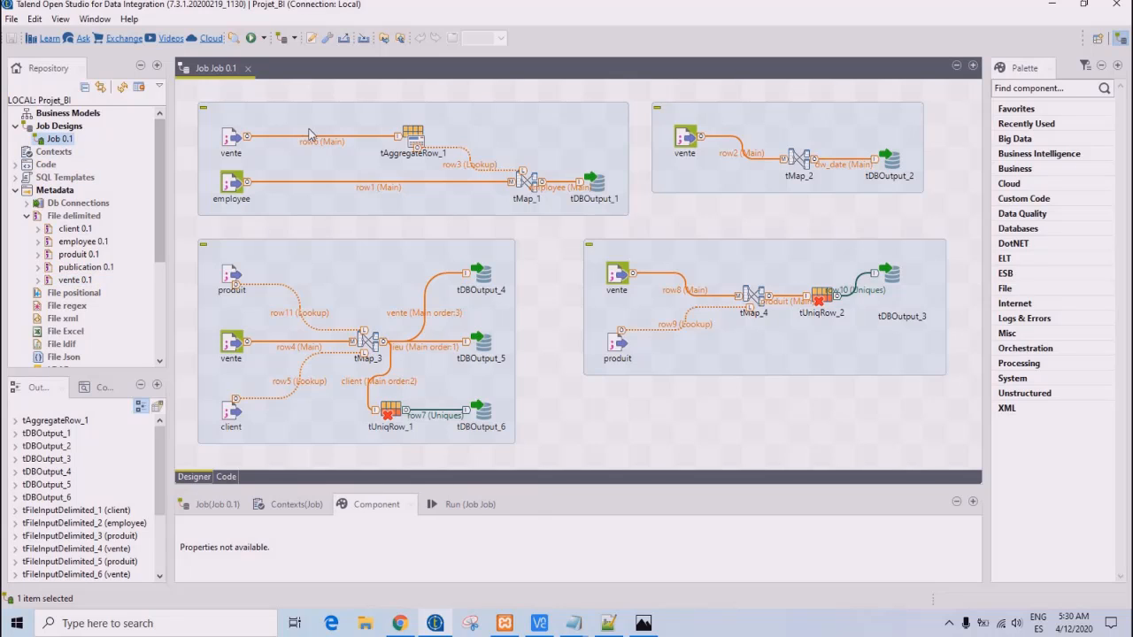
pyautogui.click(524, 157)
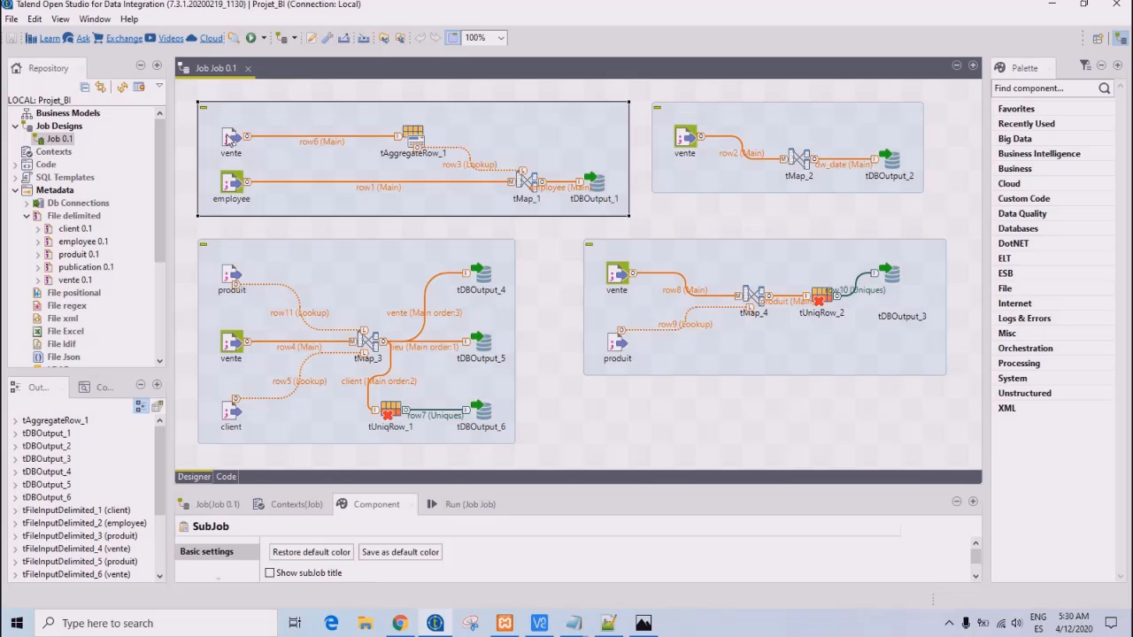
pyautogui.click(231, 144)
pyautogui.click(231, 182)
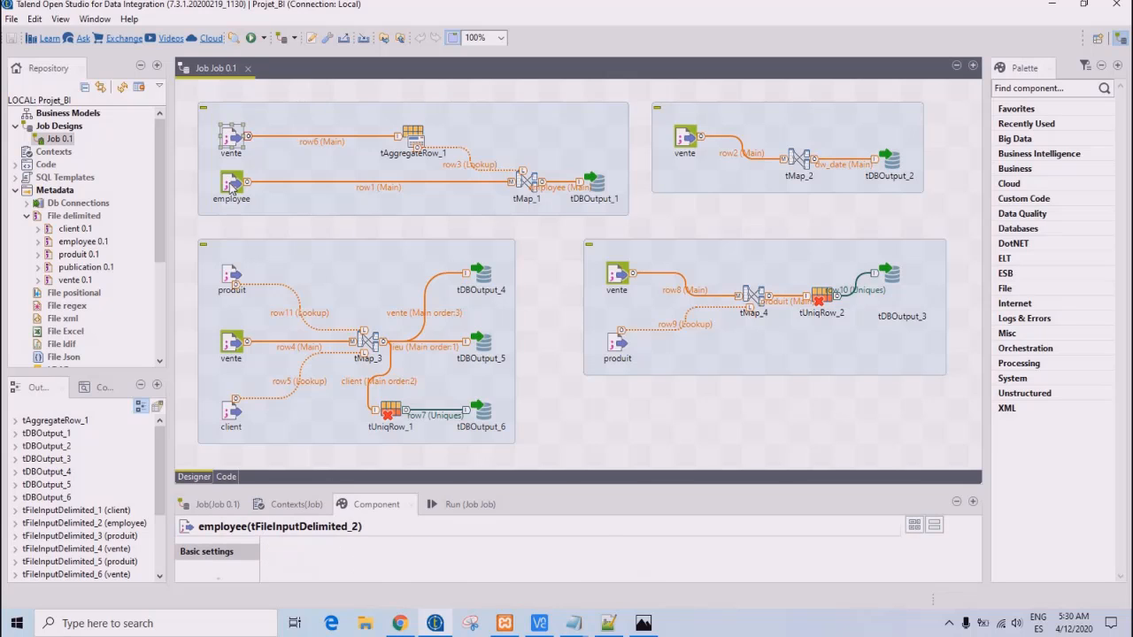
# - Examine tMap_1's employee output mapping, row1 input links and row3 join model, and close the map editor without changes
pyautogui.click(528, 182)
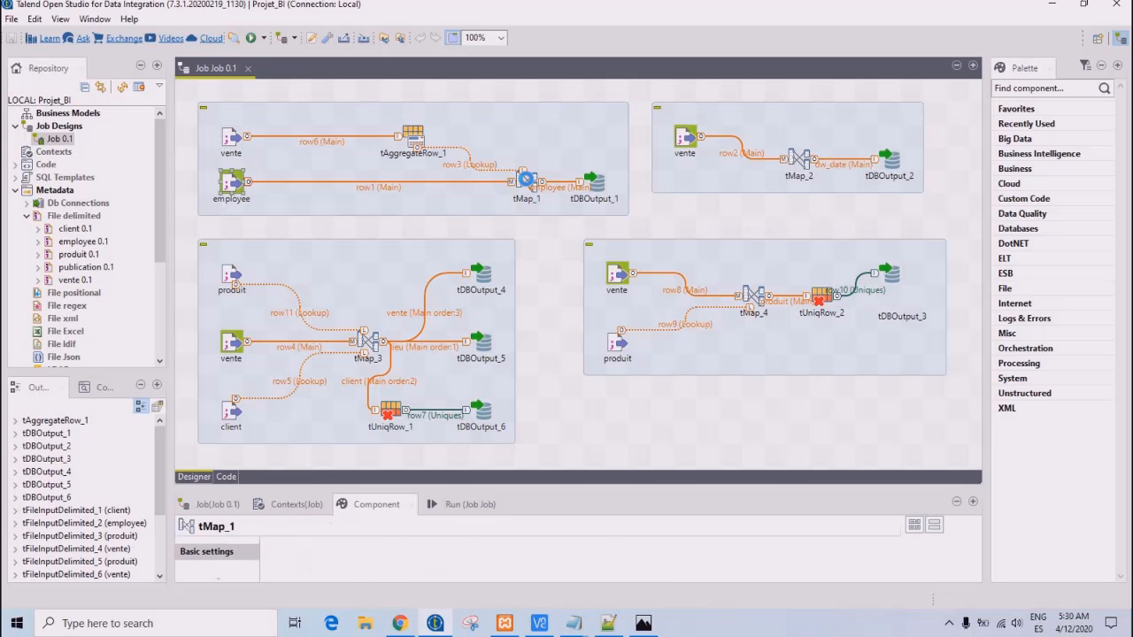
pyautogui.doubleClick(528, 180)
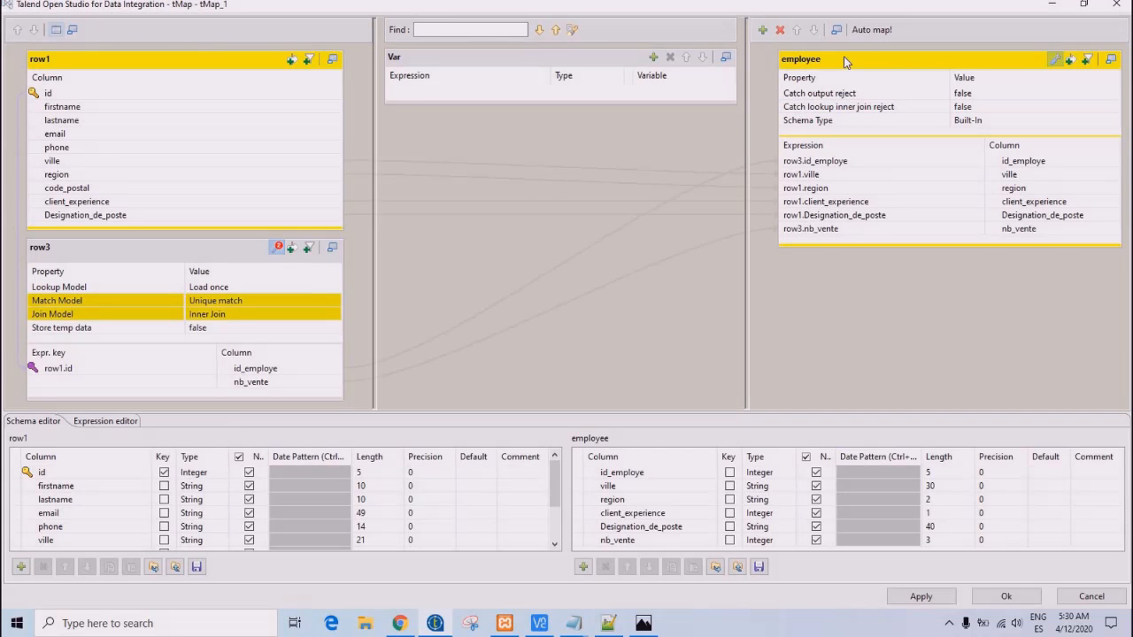
pyautogui.click(837, 63)
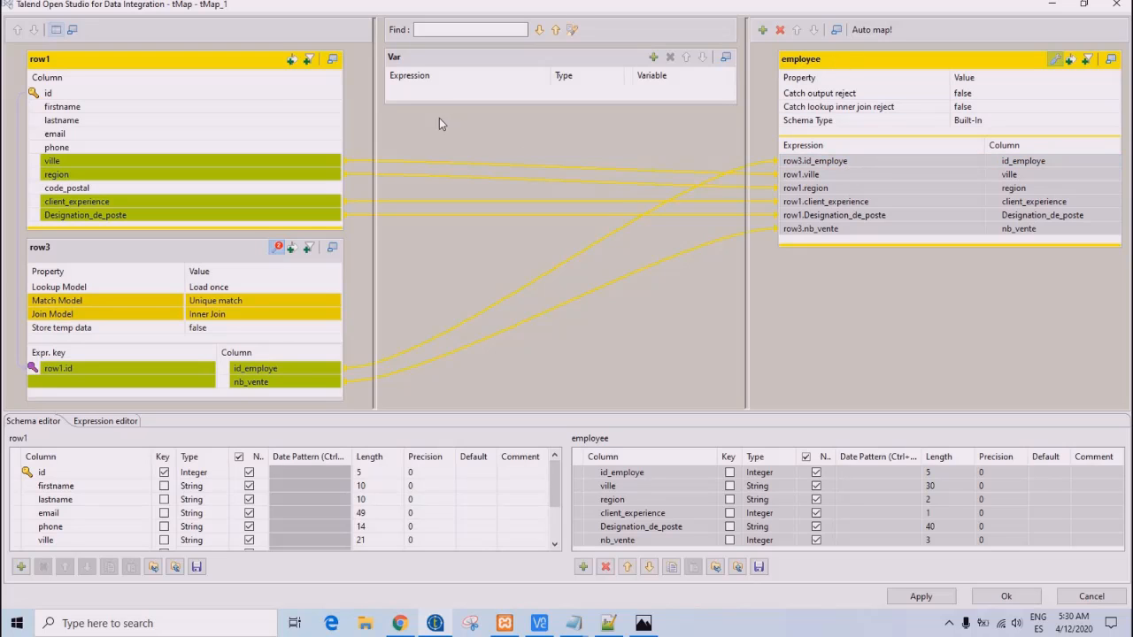
pyautogui.click(164, 62)
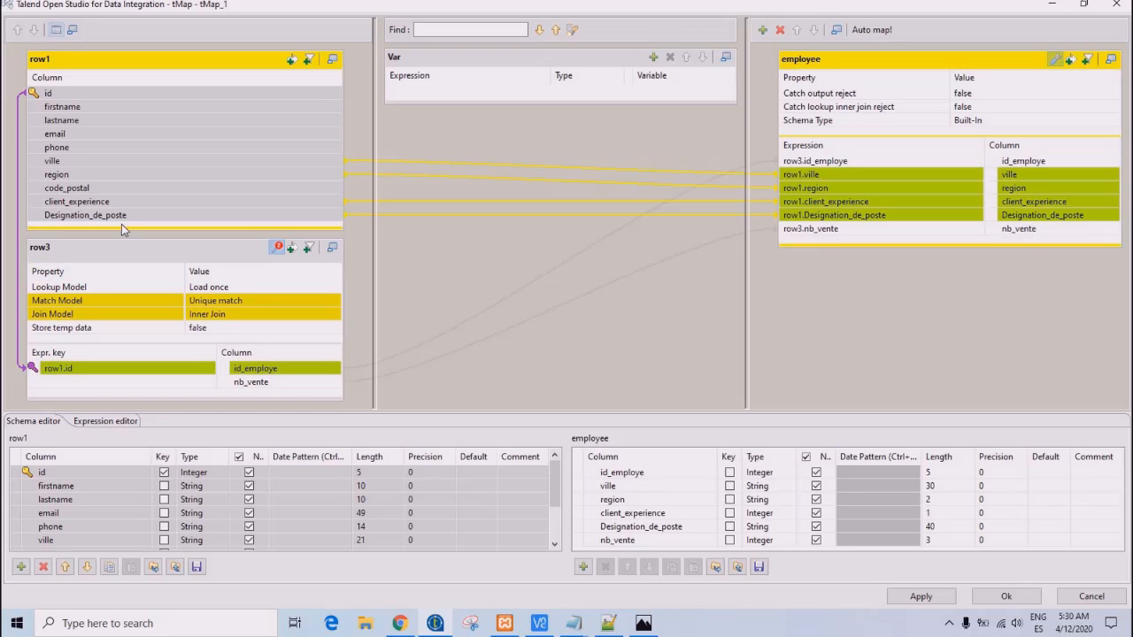
pyautogui.click(209, 311)
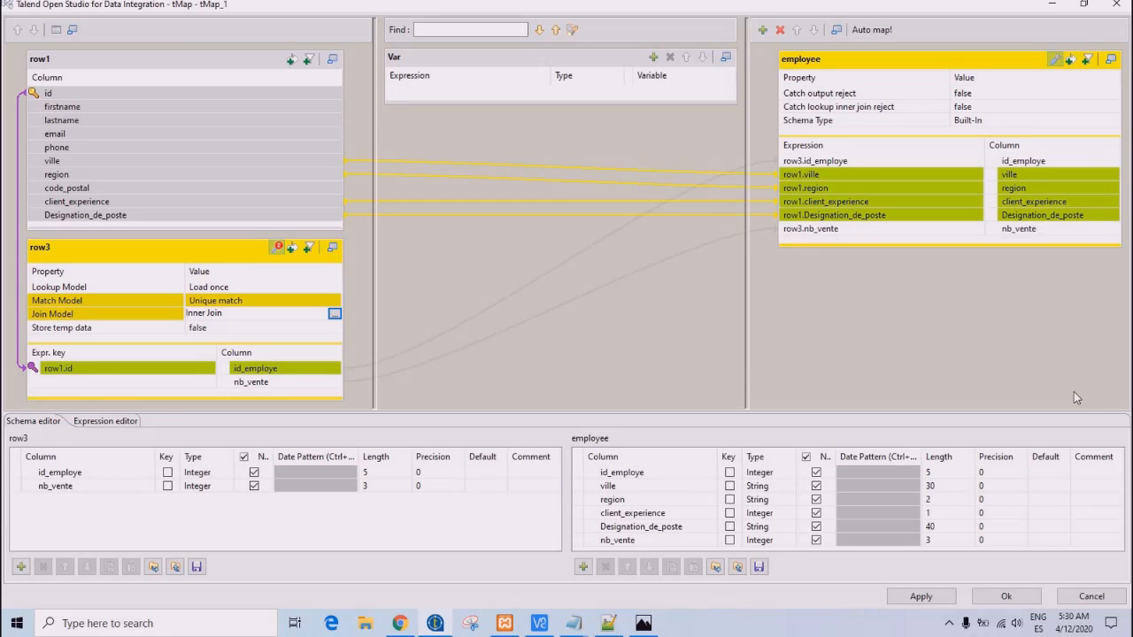
pyautogui.click(1092, 598)
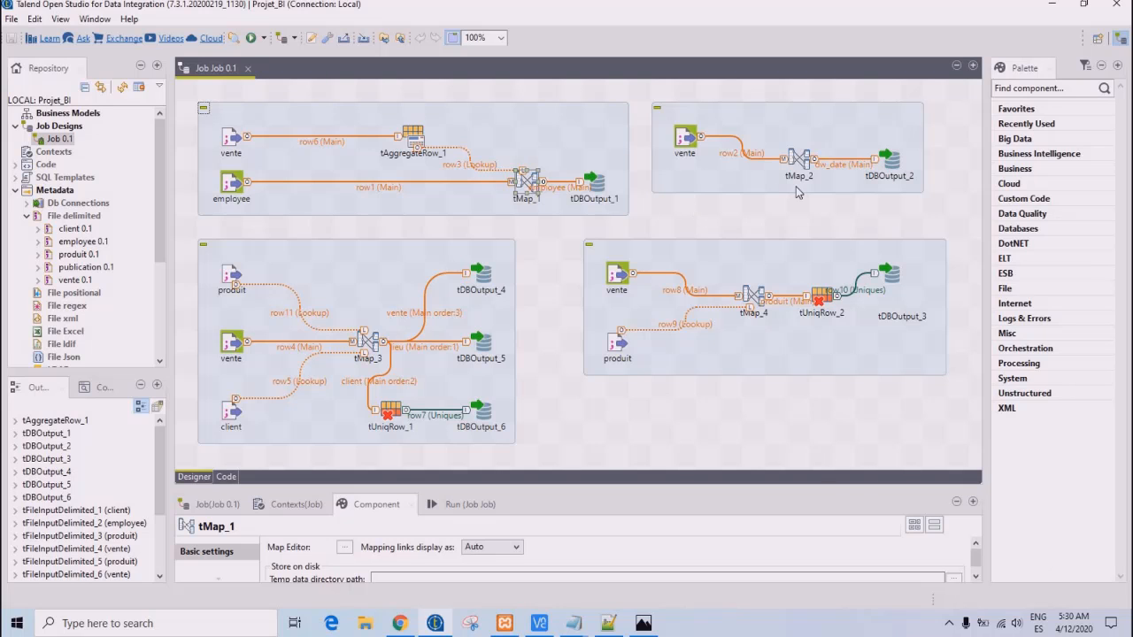
# - Examine tMap_2's dw_date mapping and the annee column's date expression, and close the map editor without changes
pyautogui.click(799, 158)
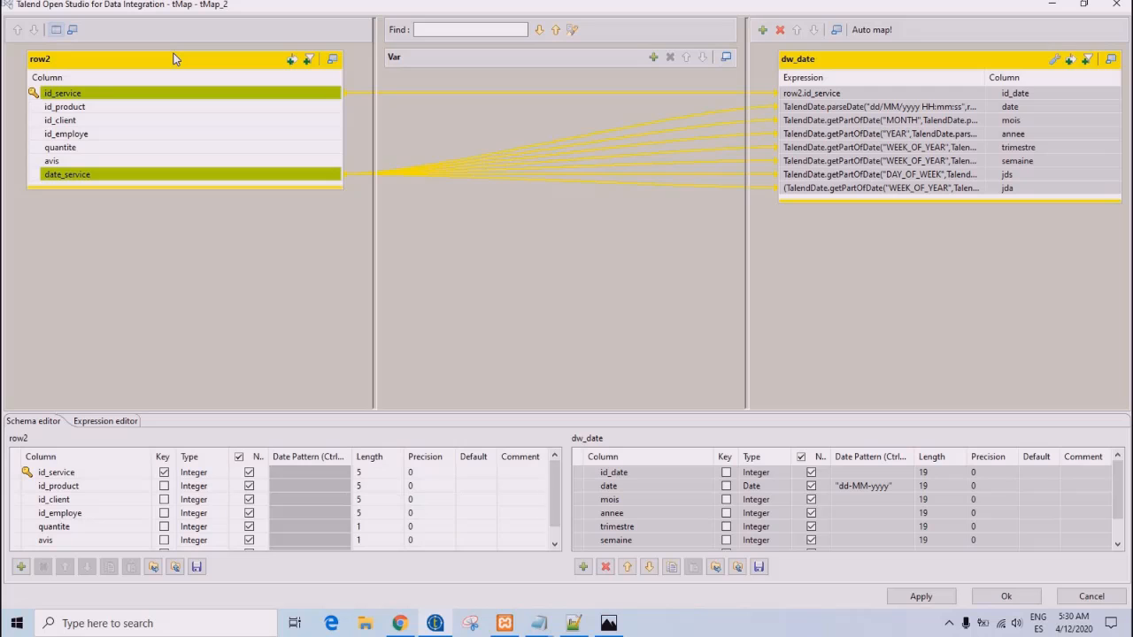
pyautogui.click(883, 137)
pyautogui.click(876, 133)
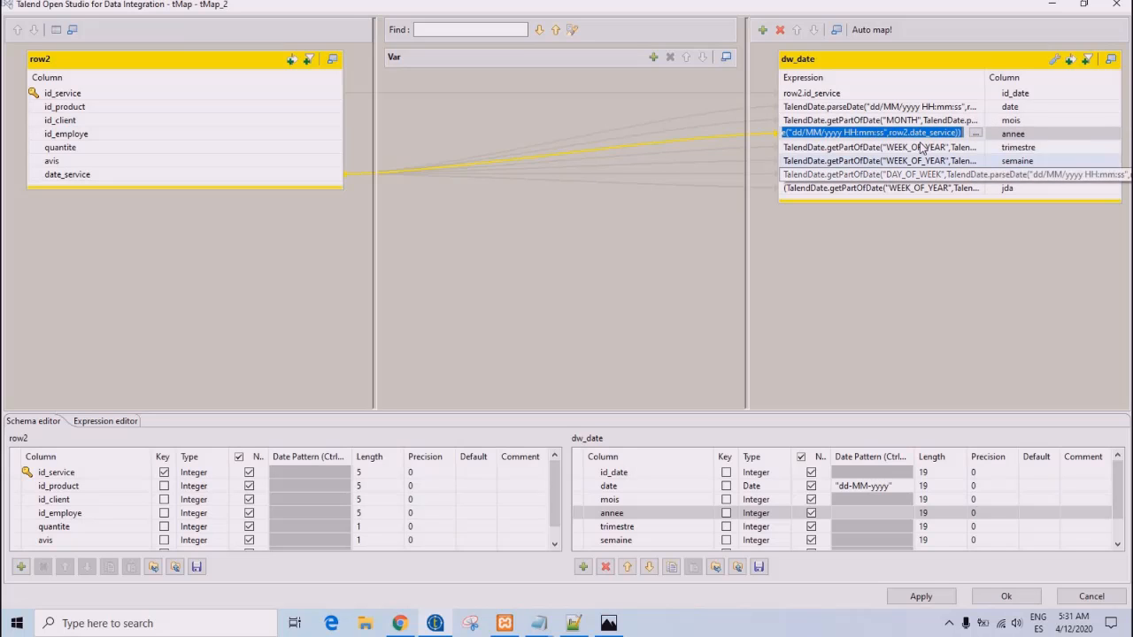
pyautogui.click(975, 133)
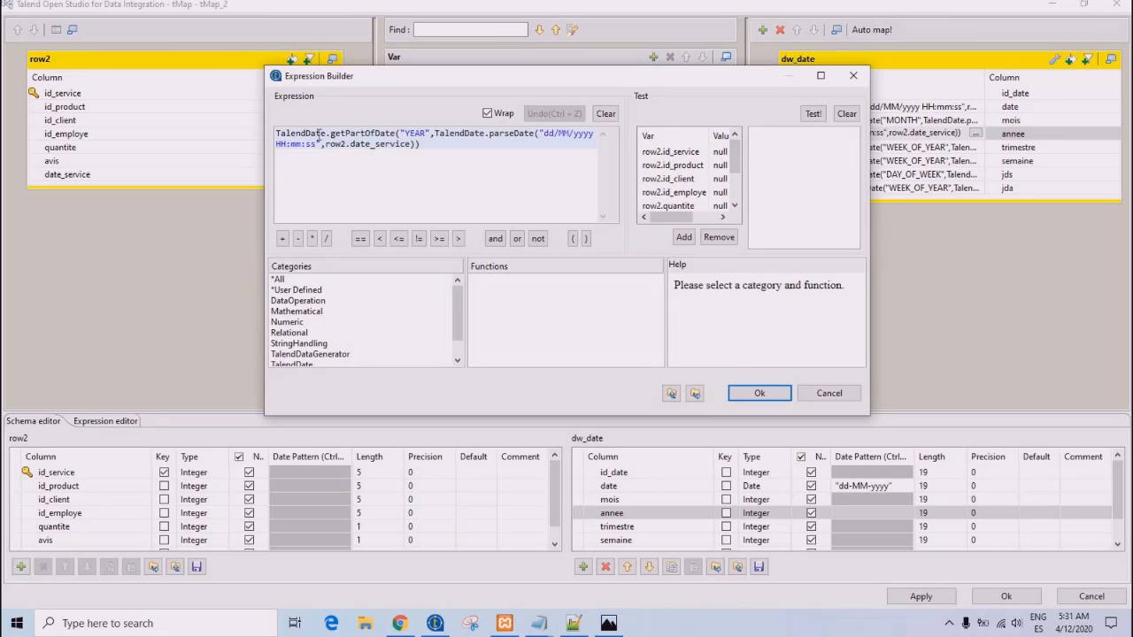
pyautogui.doubleClick(422, 133)
pyautogui.click(422, 133)
pyautogui.moveTo(411, 144); pyautogui.dragTo(327, 149)
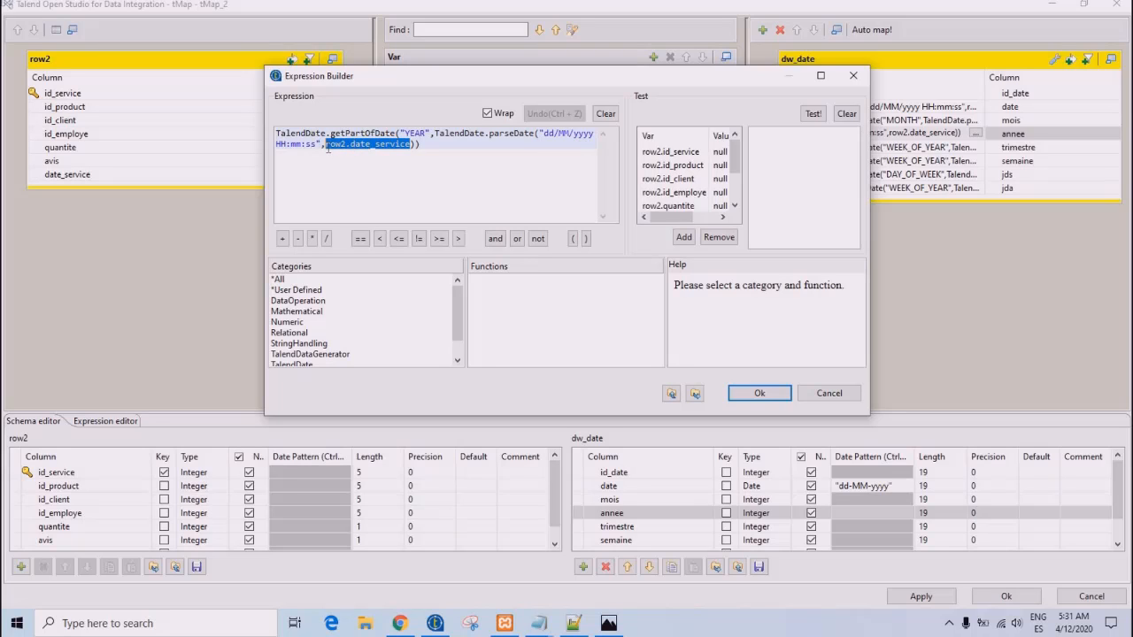
pyautogui.click(434, 177)
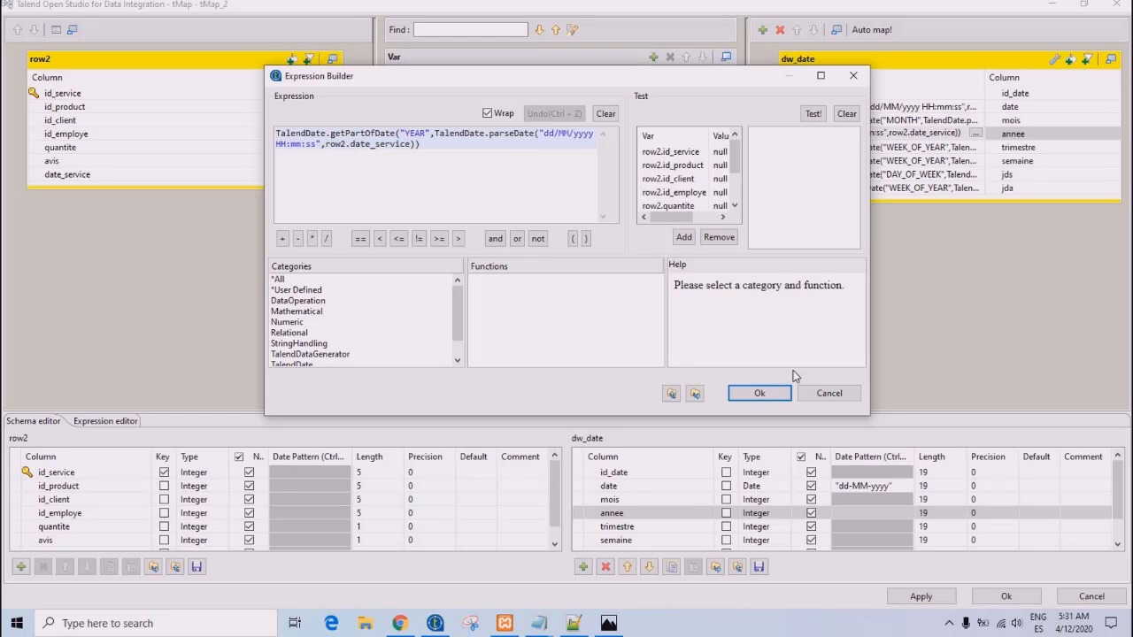
pyautogui.click(835, 398)
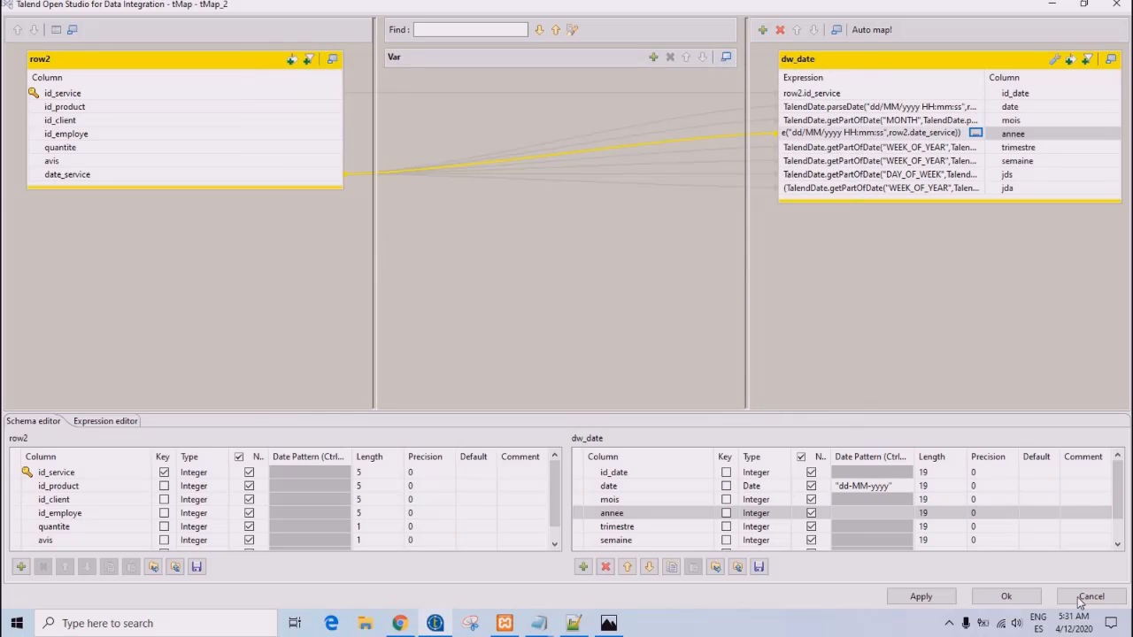
pyautogui.click(1081, 599)
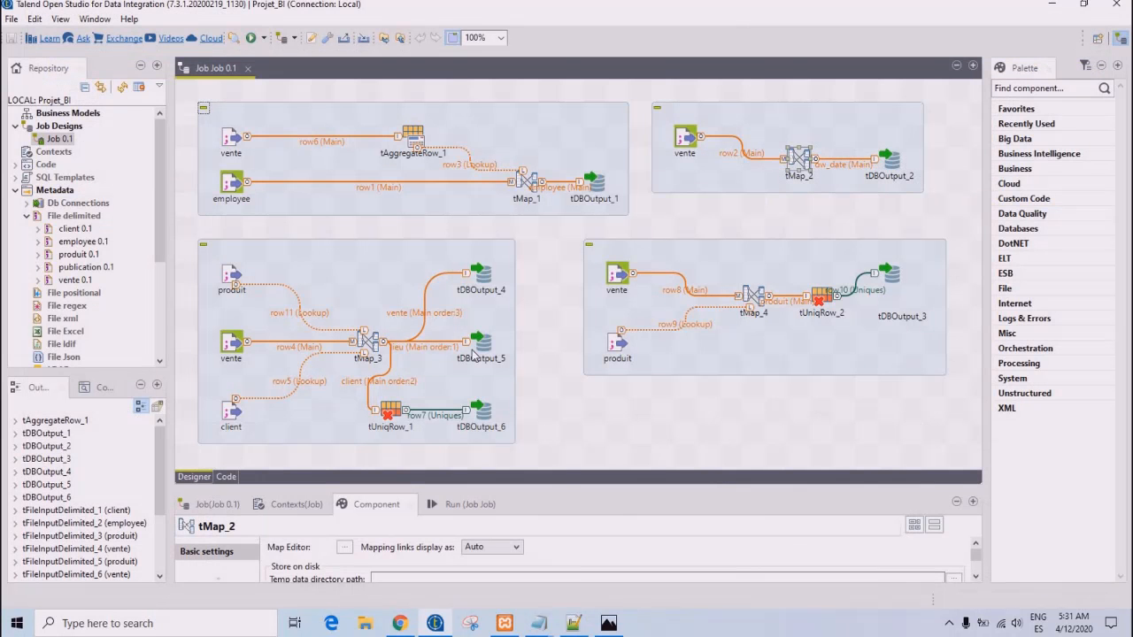
# - Examine tMap_3's lieu, client and vente output mappings and its row4, row5 and row11 inputs, and close the map editor
pyautogui.click(366, 341)
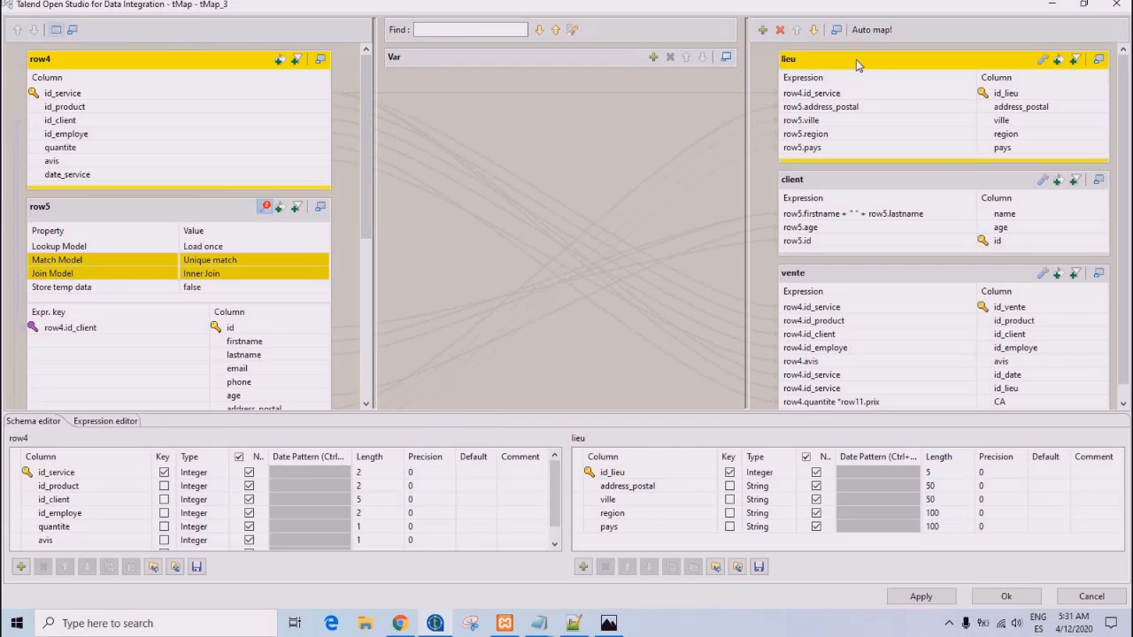
pyautogui.click(856, 59)
pyautogui.click(841, 185)
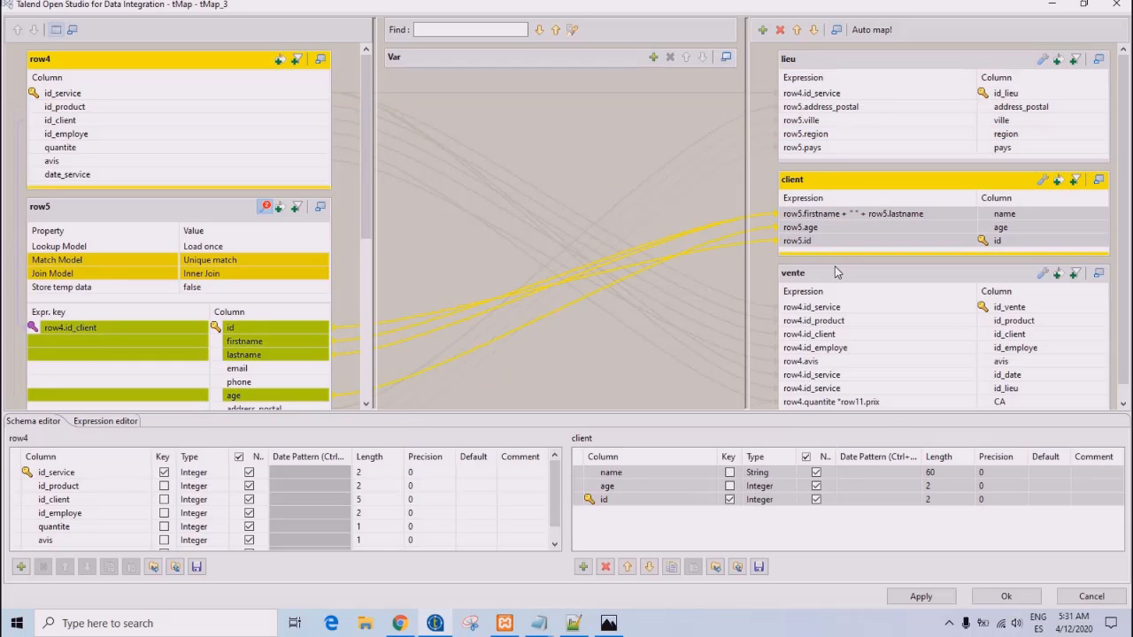
pyautogui.click(837, 272)
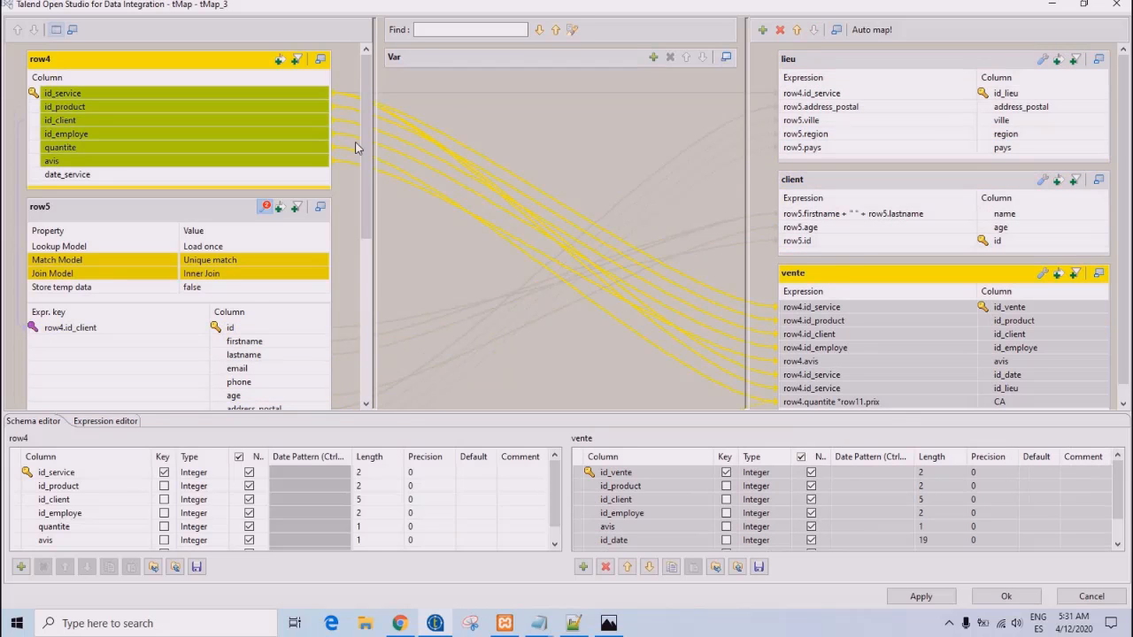
pyautogui.moveTo(369, 162); pyautogui.dragTo(372, 262)
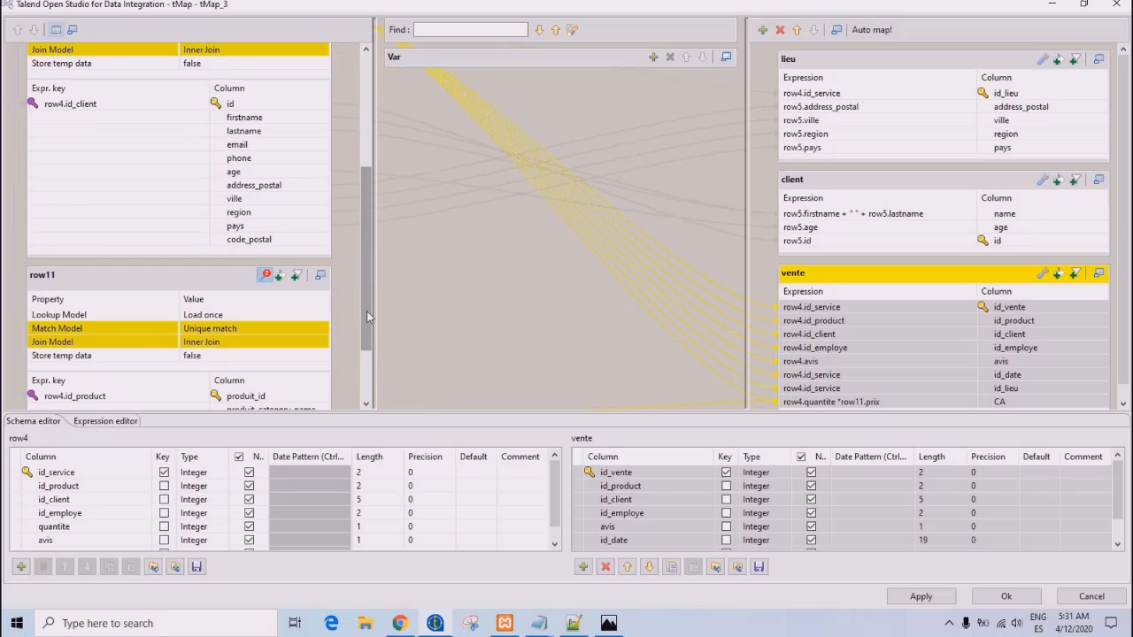
pyautogui.moveTo(369, 311); pyautogui.dragTo(368, 175)
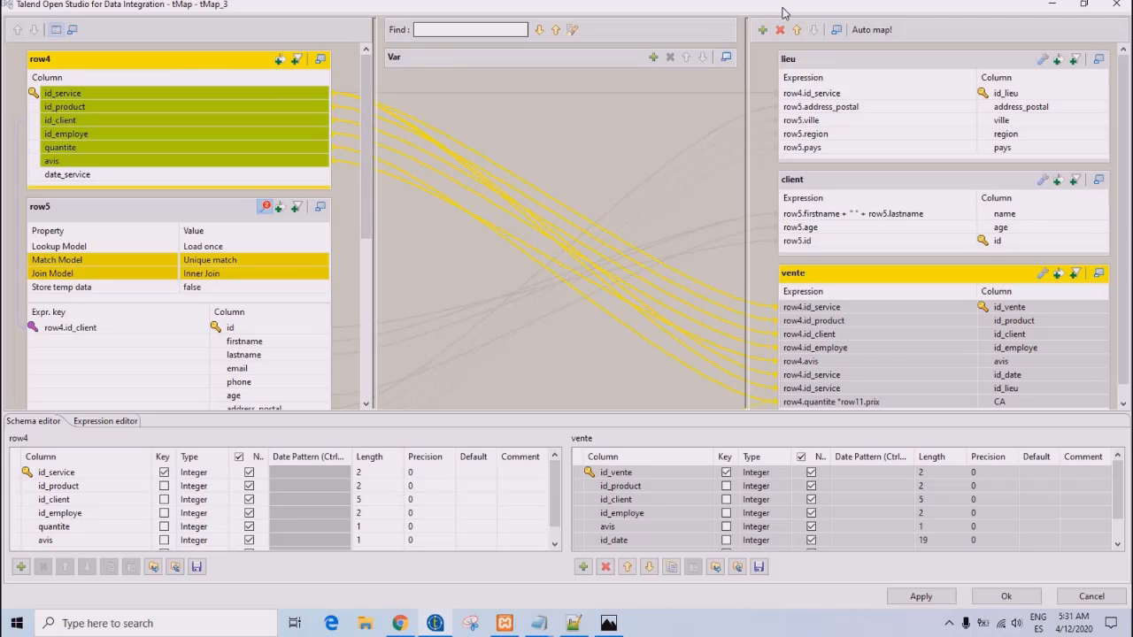
pyautogui.click(1113, 7)
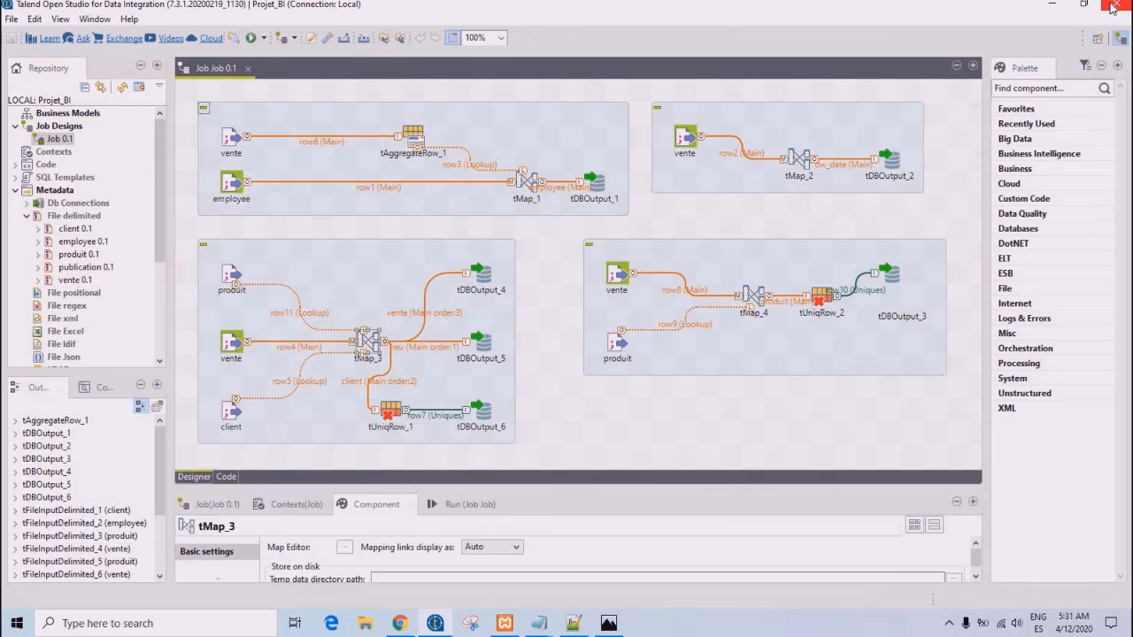
# - Examine tMap_4's produit output mapping and the row8 and row9 input links, and close the map editor without changes
pyautogui.click(755, 297)
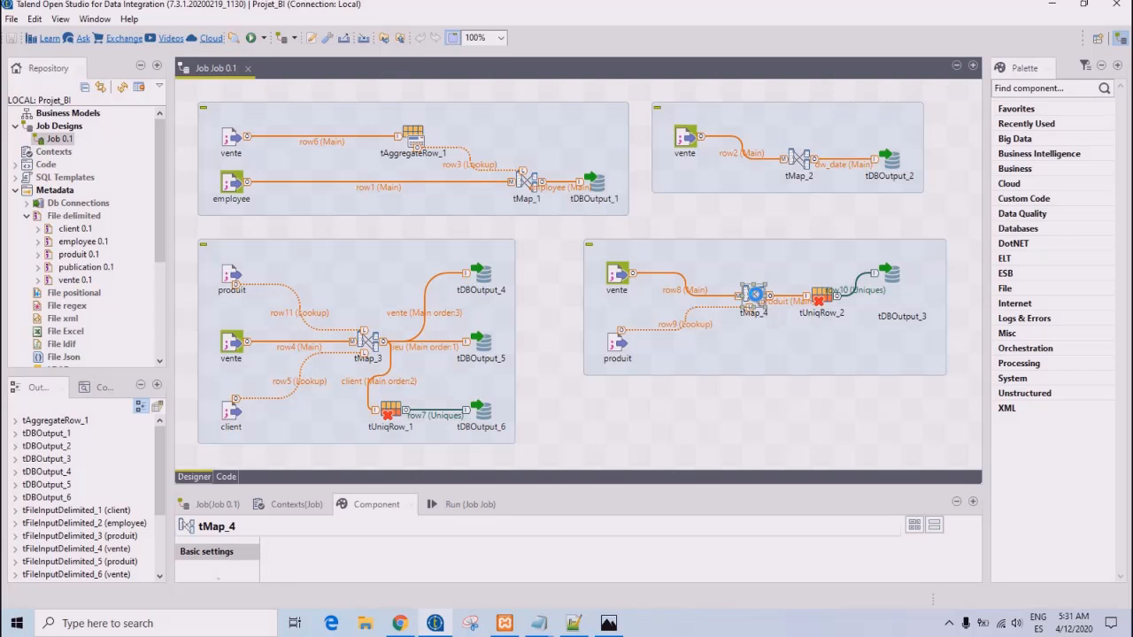
pyautogui.doubleClick(755, 297)
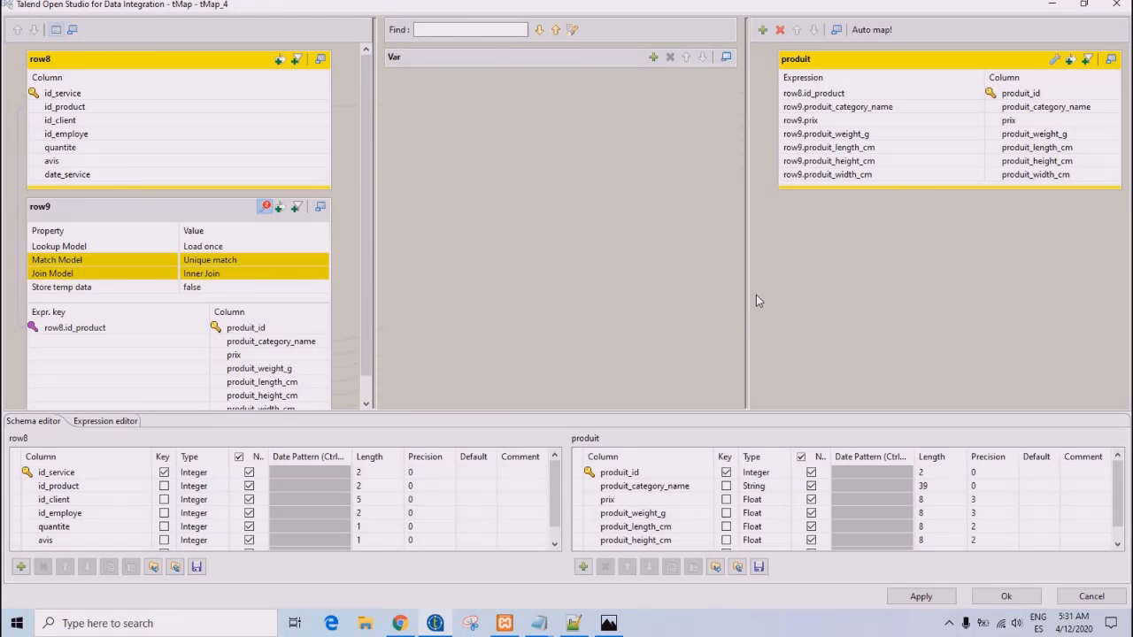
pyautogui.click(832, 59)
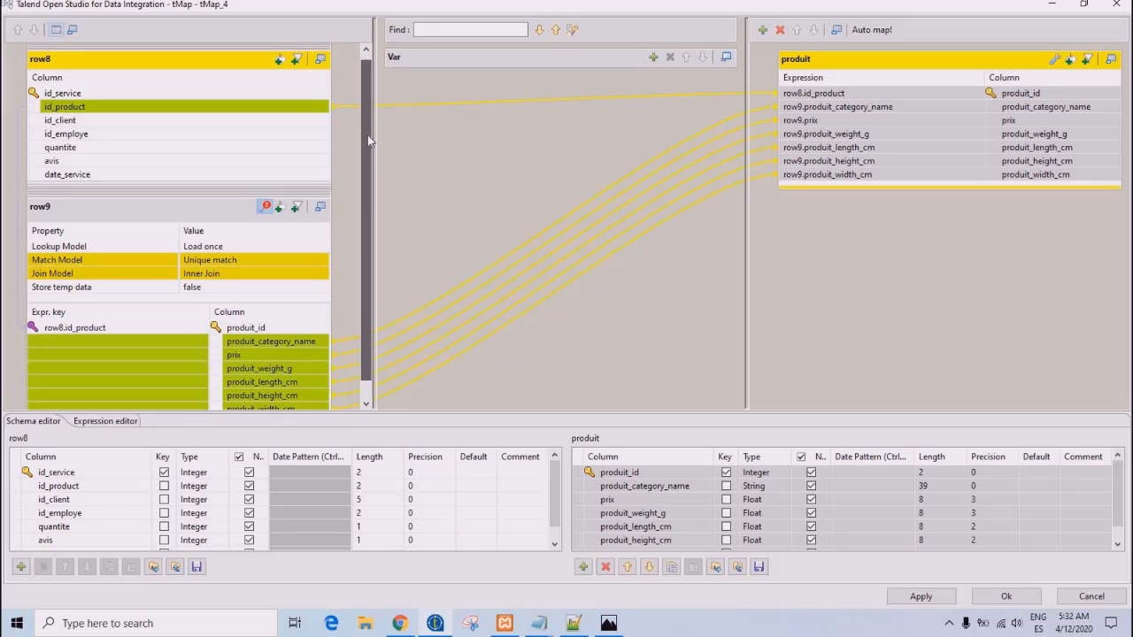
pyautogui.scroll(-1, 369, 112)
pyautogui.scroll(1, 369, 111)
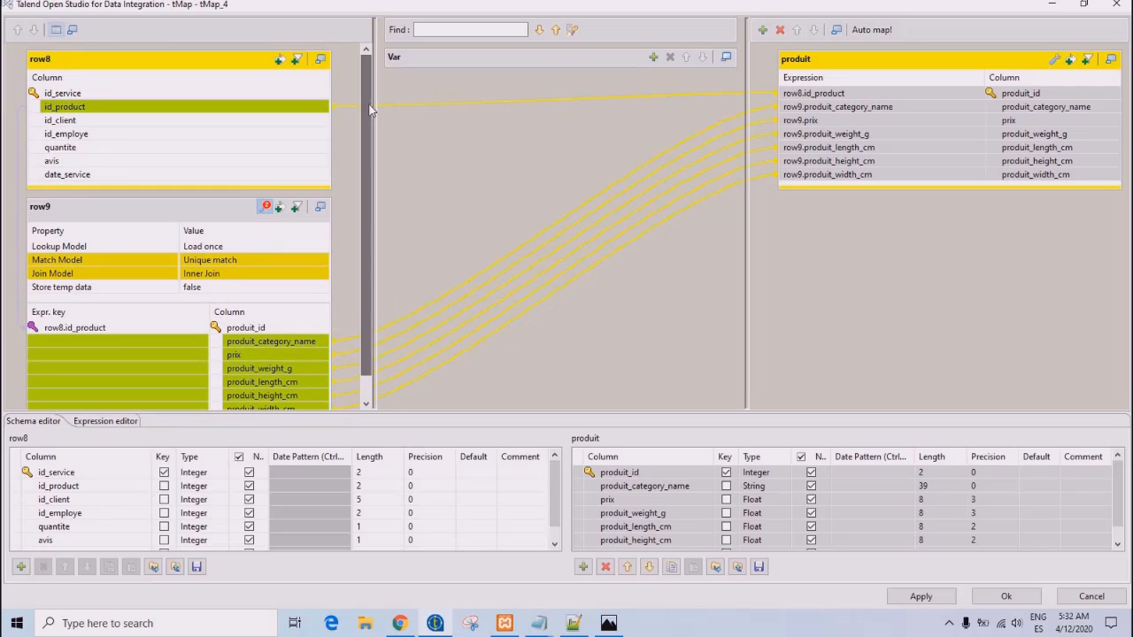
pyautogui.click(161, 65)
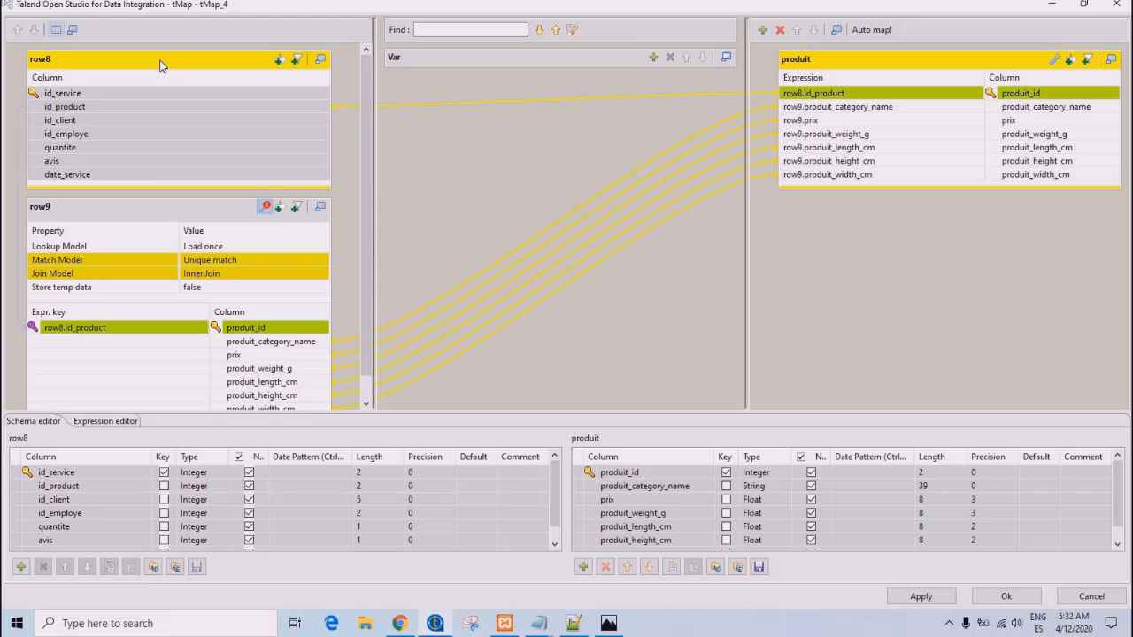
pyautogui.click(139, 210)
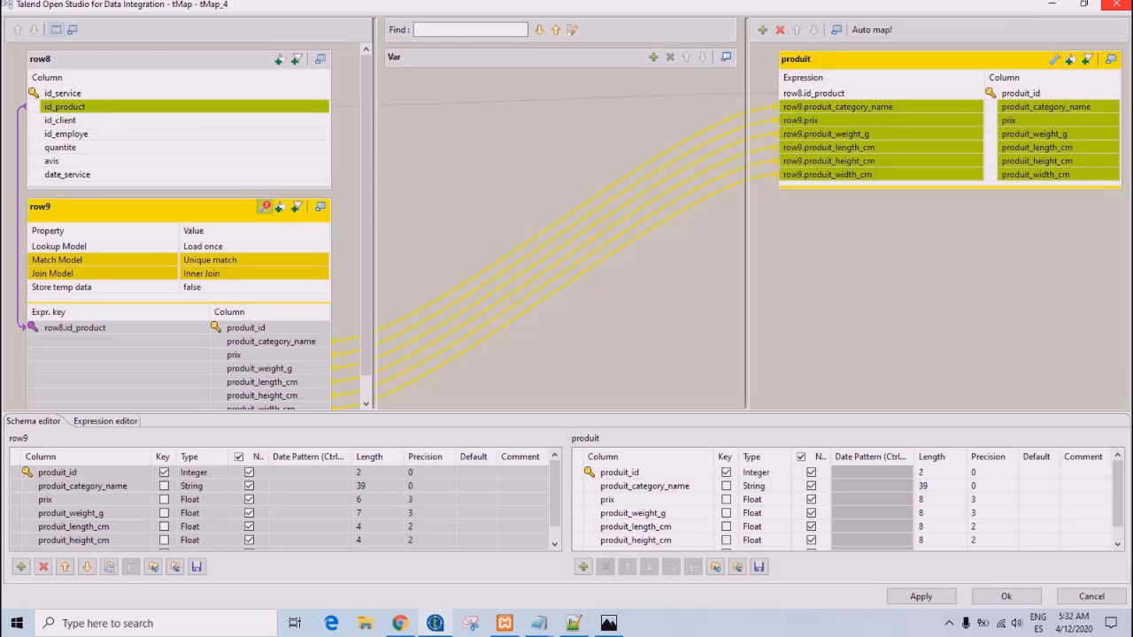
pyautogui.click(1112, 4)
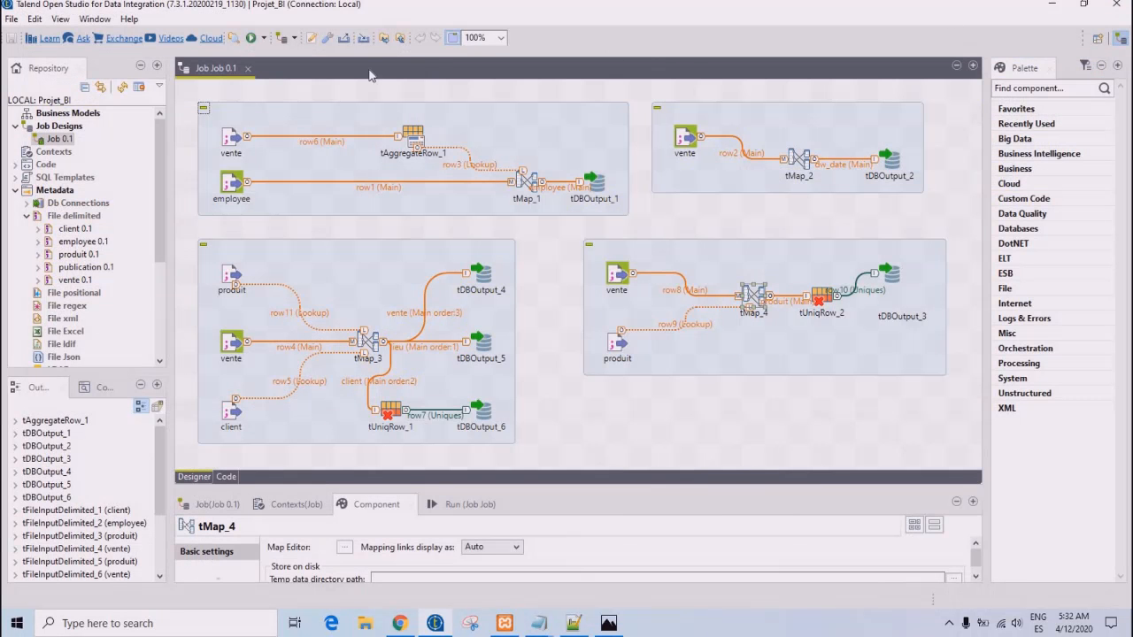
# - Review tDBOutput_1's MySQL basic settings, including the host, database, username and table
pyautogui.click(602, 191)
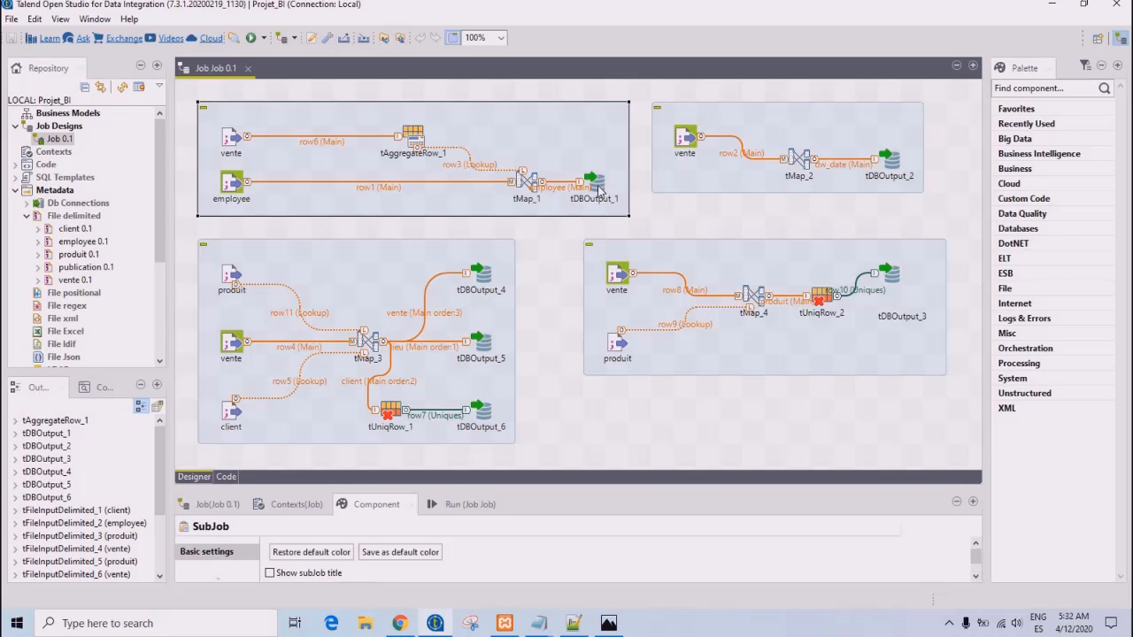
pyautogui.click(599, 188)
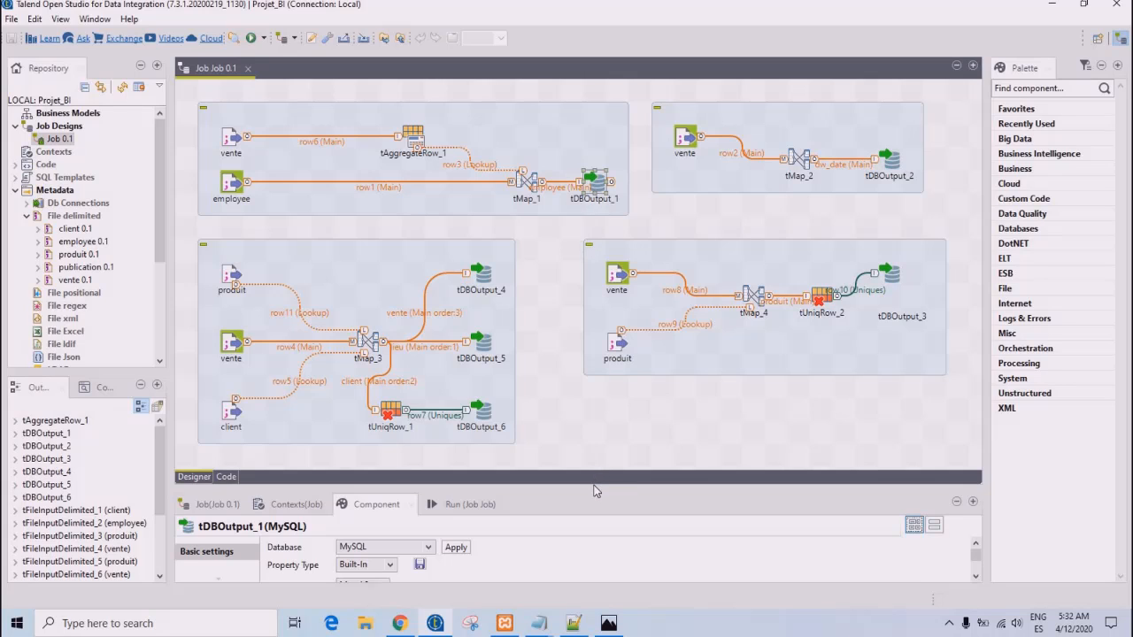
pyautogui.moveTo(593, 486); pyautogui.dragTo(615, 314)
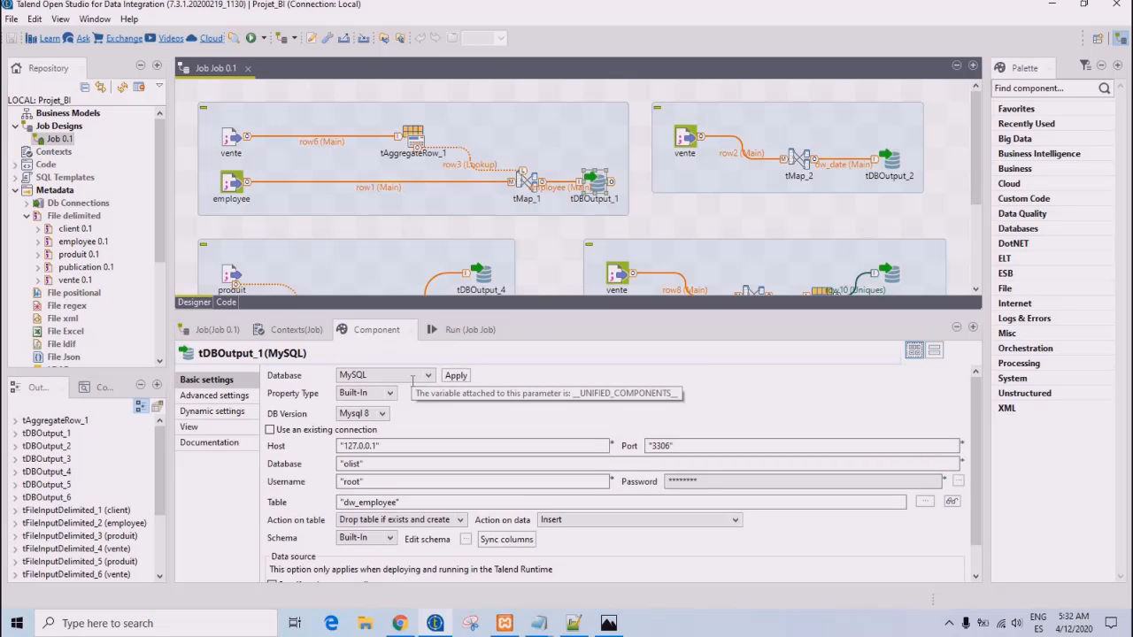
pyautogui.click(380, 445)
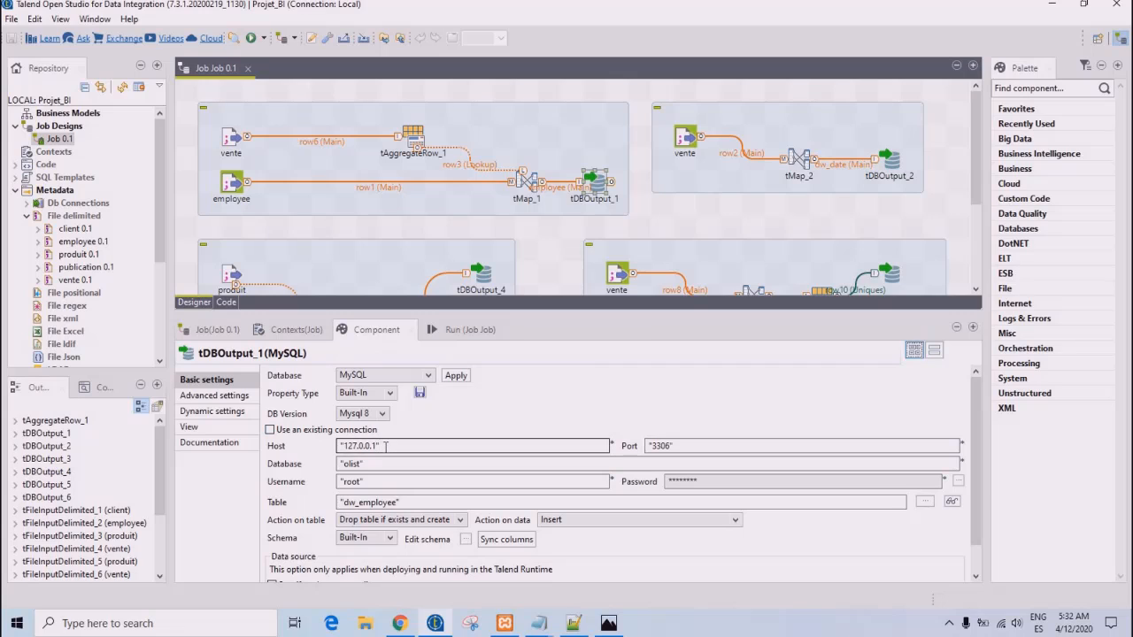
pyautogui.click(437, 464)
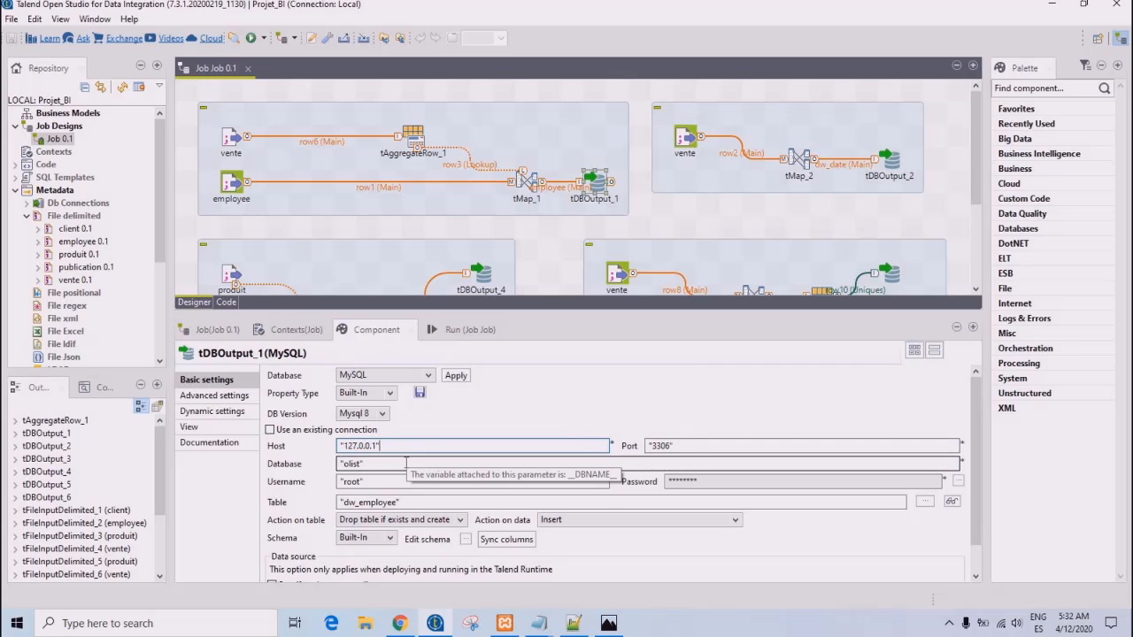
pyautogui.click(409, 482)
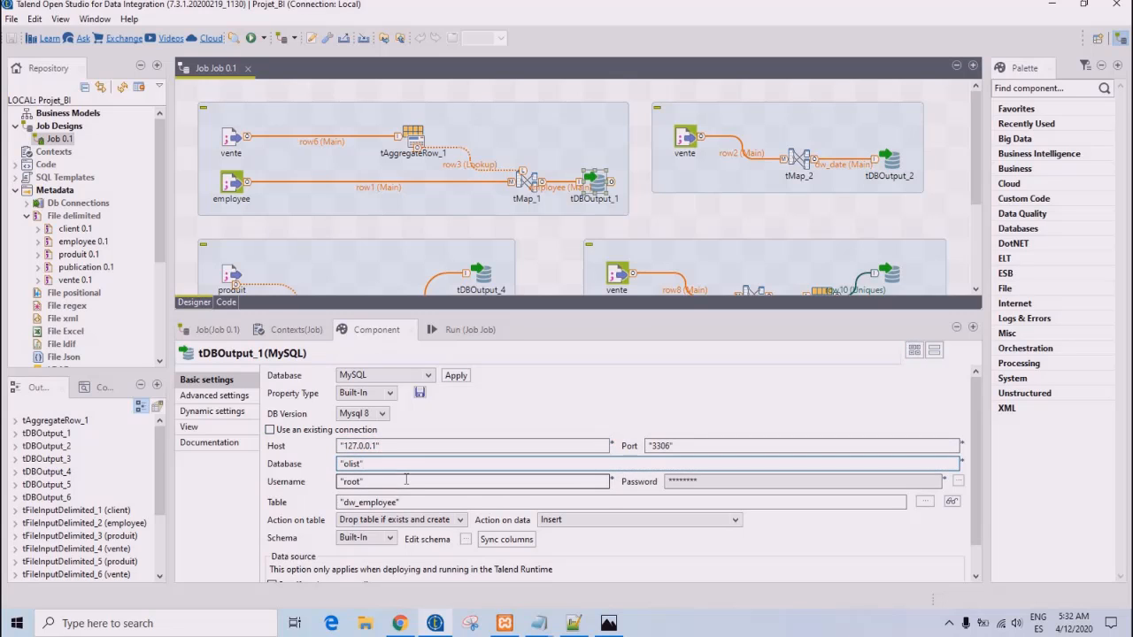
pyautogui.click(412, 502)
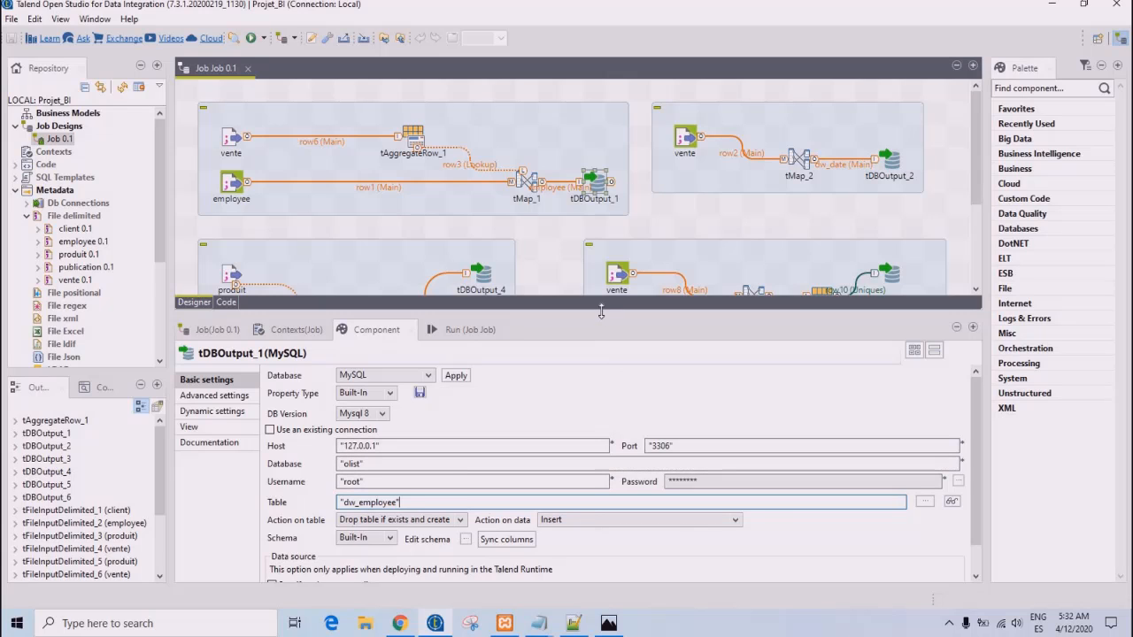
pyautogui.moveTo(603, 309); pyautogui.dragTo(593, 483)
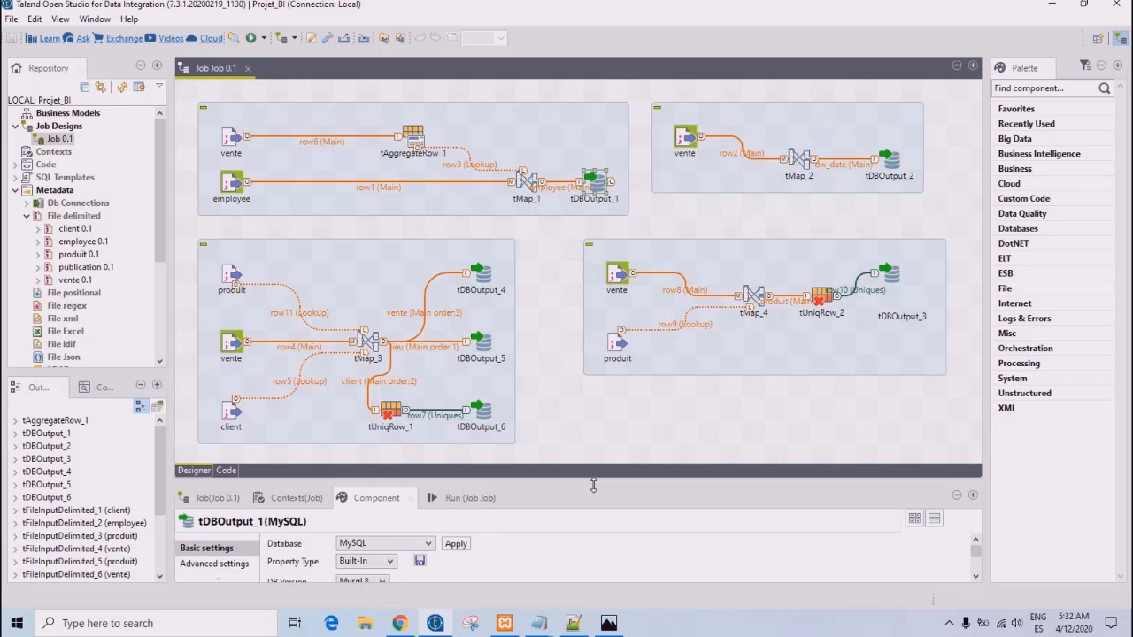
pyautogui.click(250, 39)
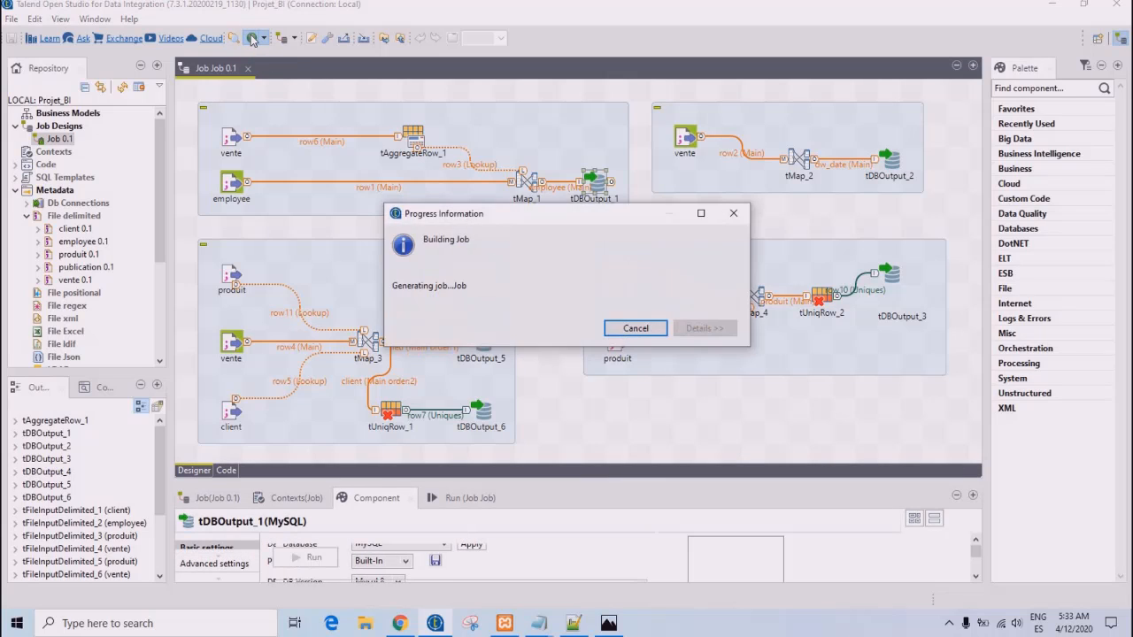
pyautogui.click(630, 328)
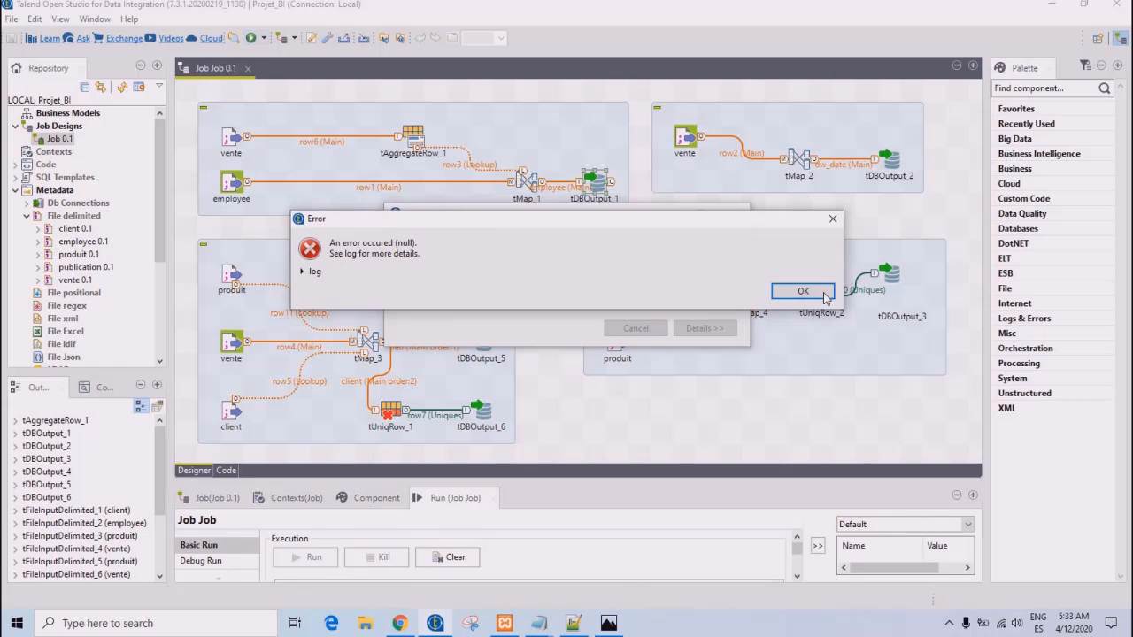
pyautogui.click(803, 291)
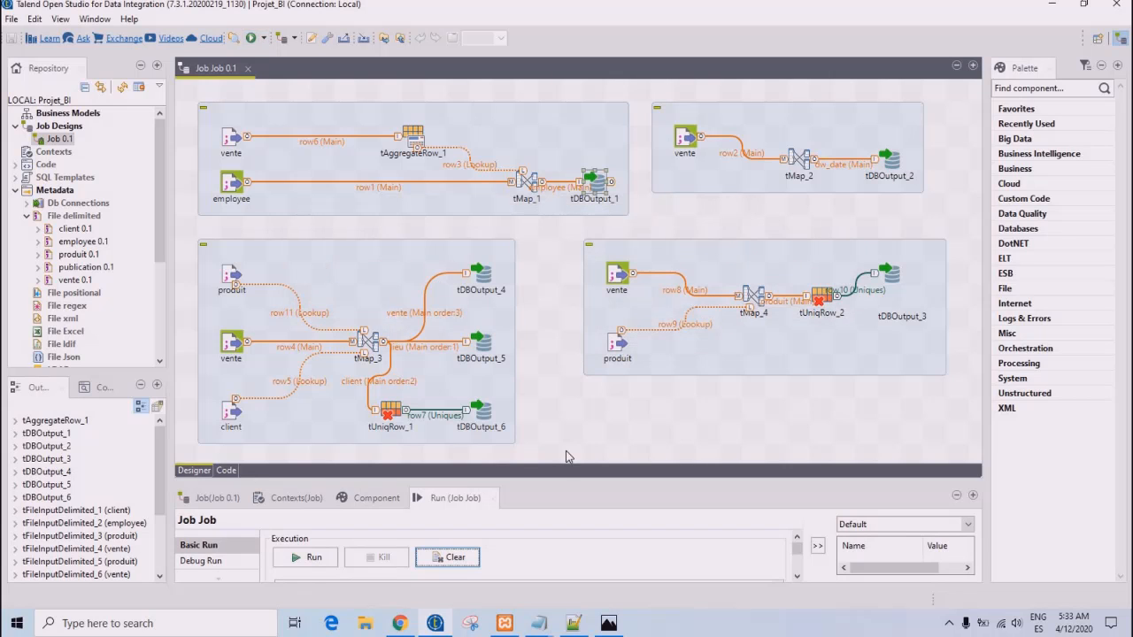
# - Switch to Chrome and view the olist database's tables in phpMyAdmin
pyautogui.click(398, 625)
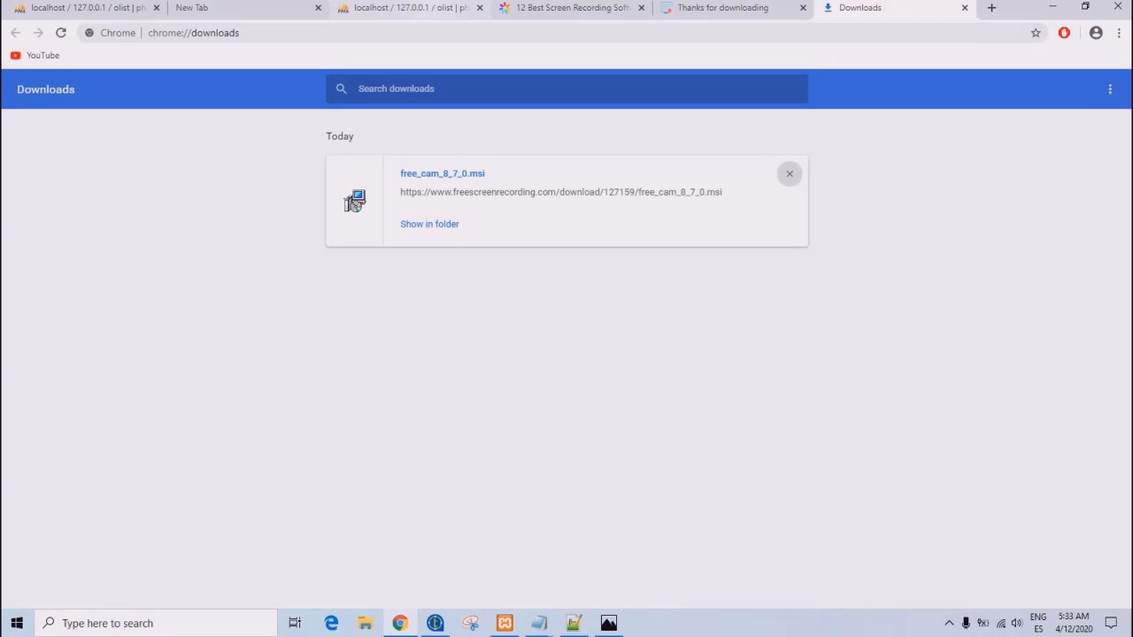
pyautogui.click(403, 9)
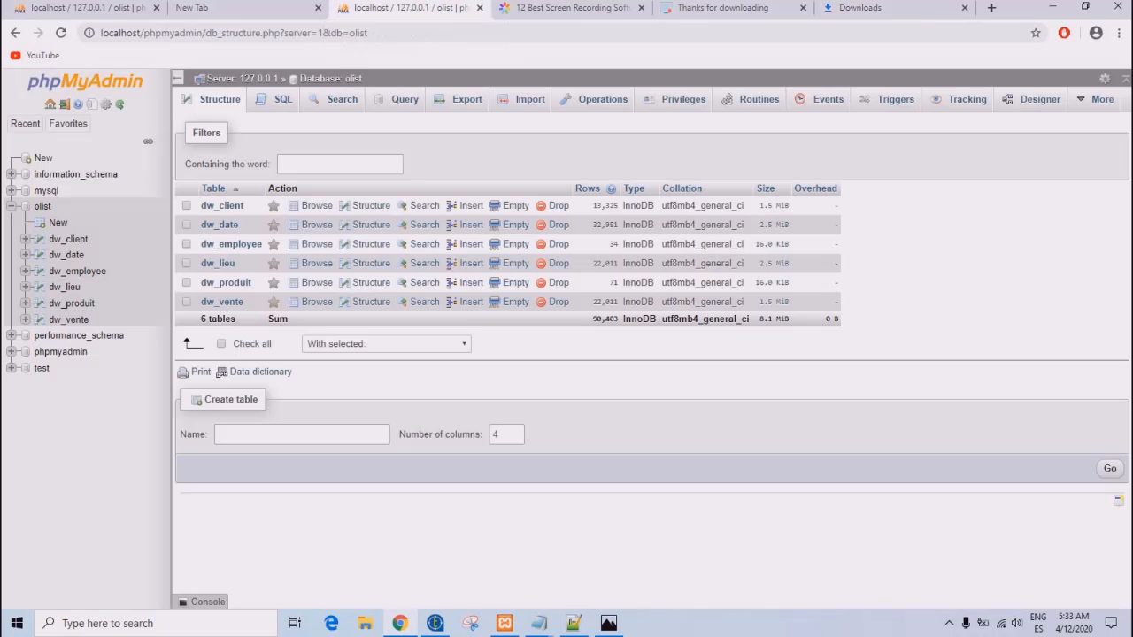
pyautogui.click(88, 124)
# - Switch to the XAMPP Control Panel, open its shell and connect to MariaDB with "mysql -u root"
pyautogui.click(504, 623)
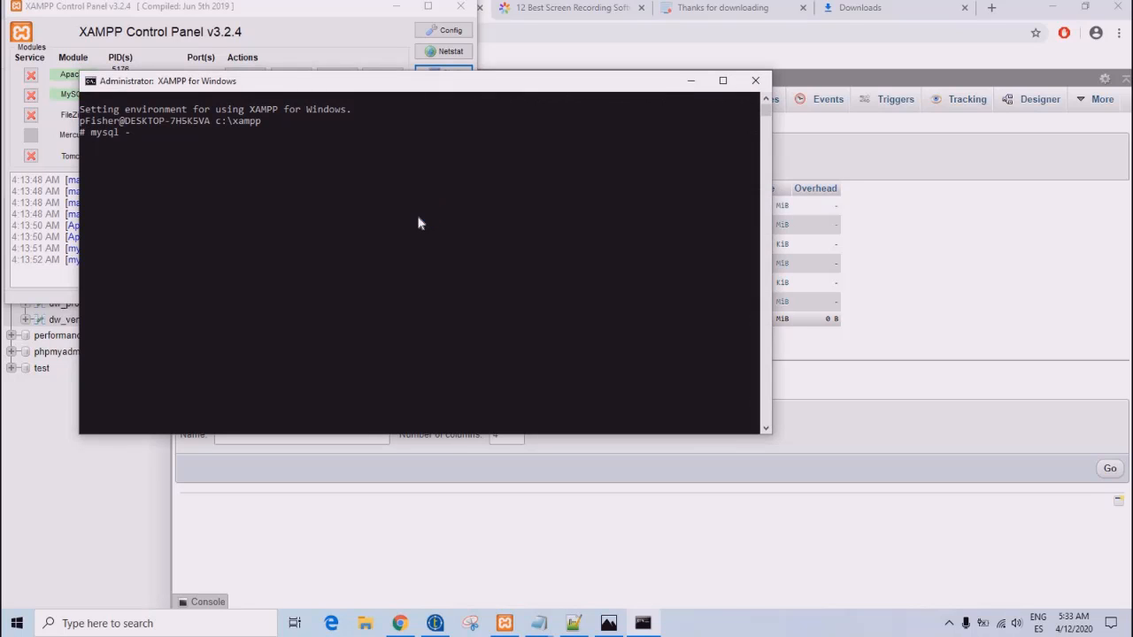
pyautogui.write('oot')
pyautogui.press('Return')
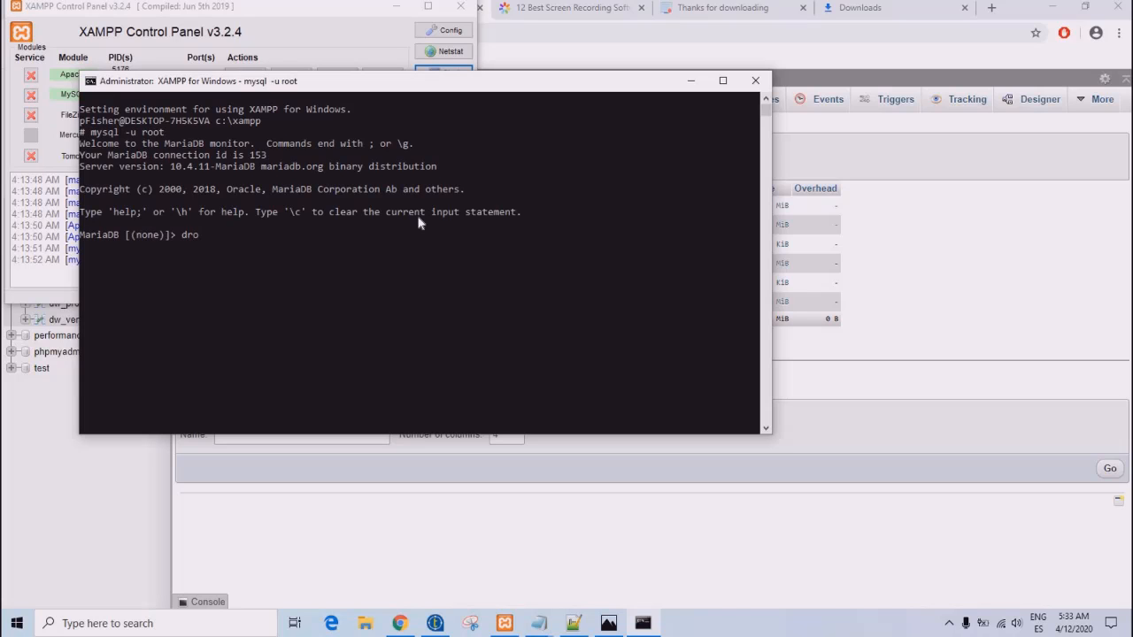
# - Drop the olist database with "drop database olist;" in the MariaDB shell and reload phpMyAdmin in Chrome
pyautogui.write('drop database olist;')
pyautogui.press('Return')
pyautogui.click(97, 493)
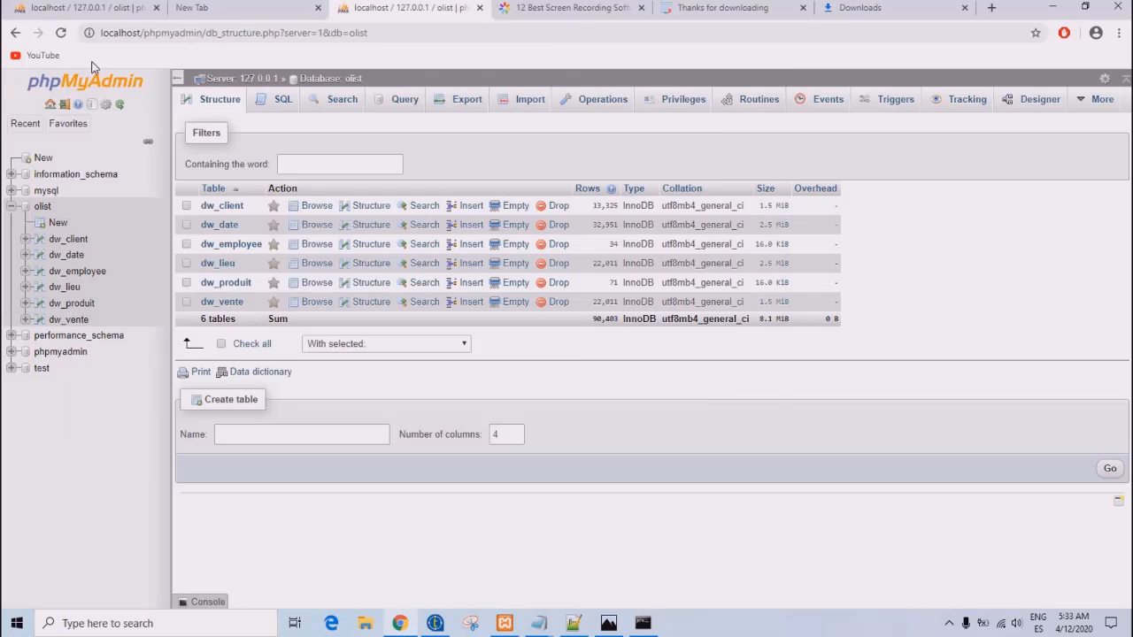
pyautogui.click(61, 33)
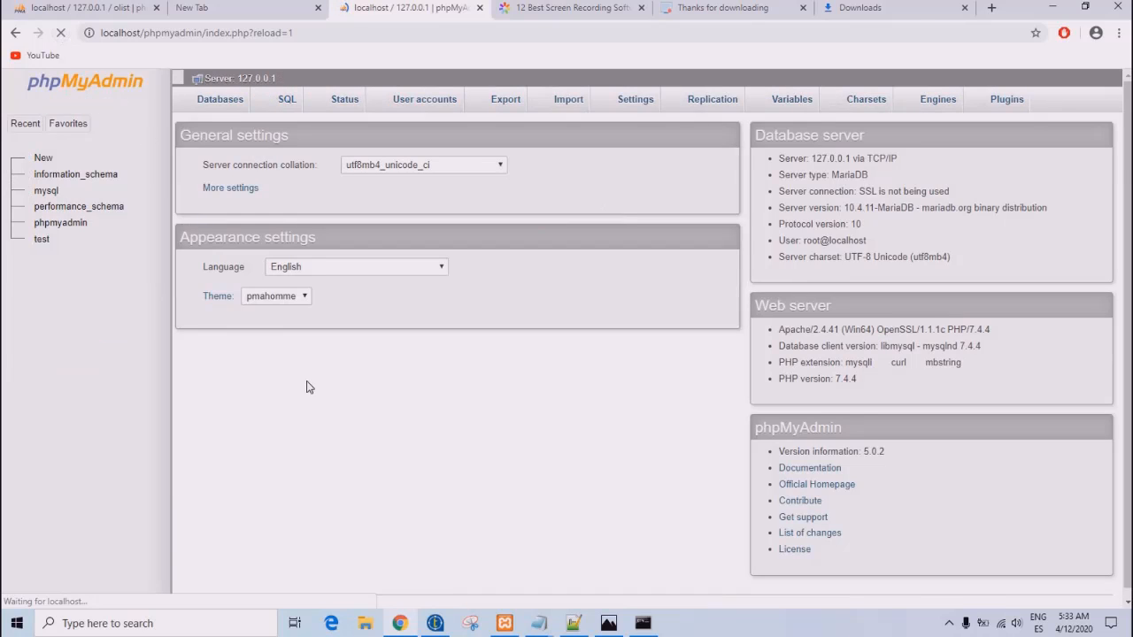
# - Switch to the XAMPP shell and create the olist database again by changing the previous drop statement into a create statement
pyautogui.click(643, 623)
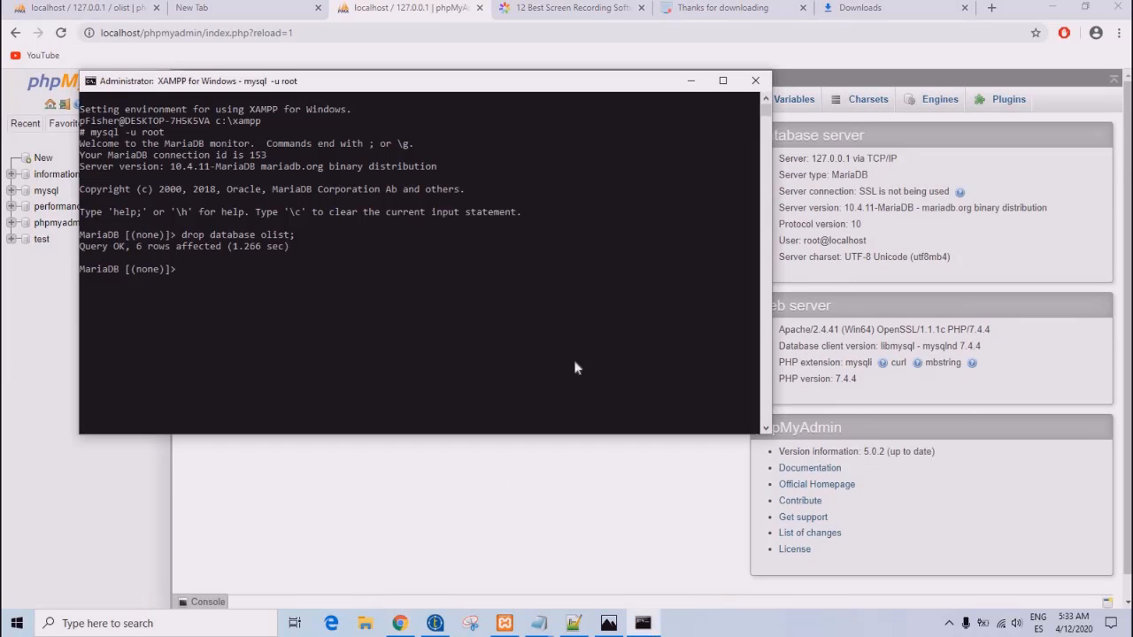
pyautogui.click(563, 327)
pyautogui.press('Home')
pyautogui.press('Delete')
pyautogui.press('Delete')
pyautogui.press('Delete')
pyautogui.press('Delete')
pyautogui.write('create')
pyautogui.press('Return')
# - Switch to Chrome, reload phpMyAdmin and check the structure of the recreated olist database
pyautogui.click(395, 447)
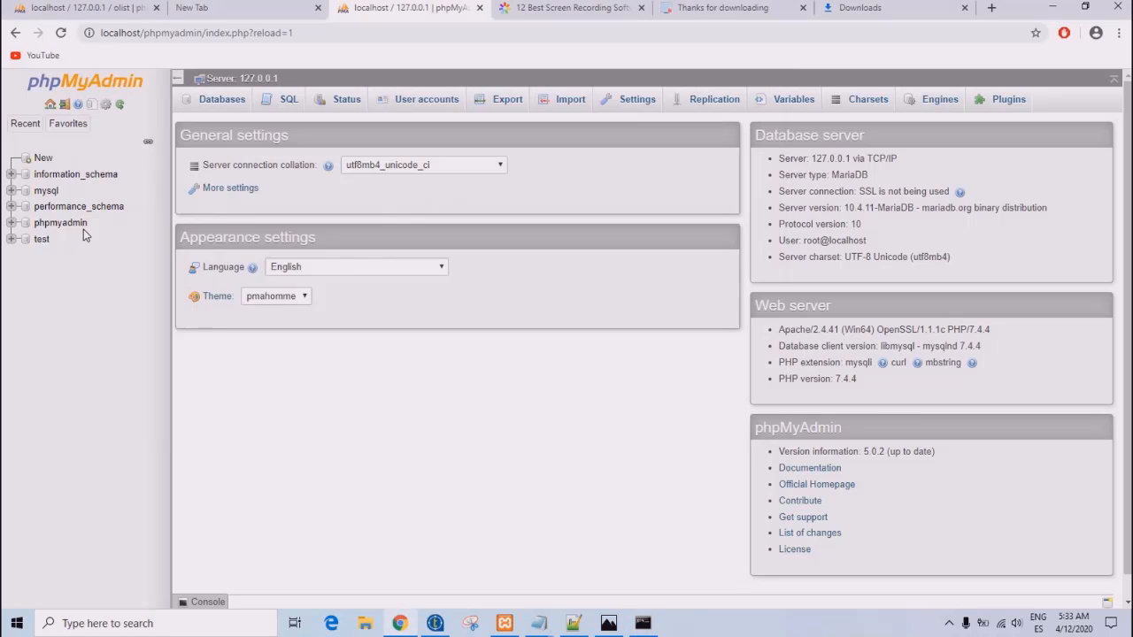
pyautogui.click(61, 33)
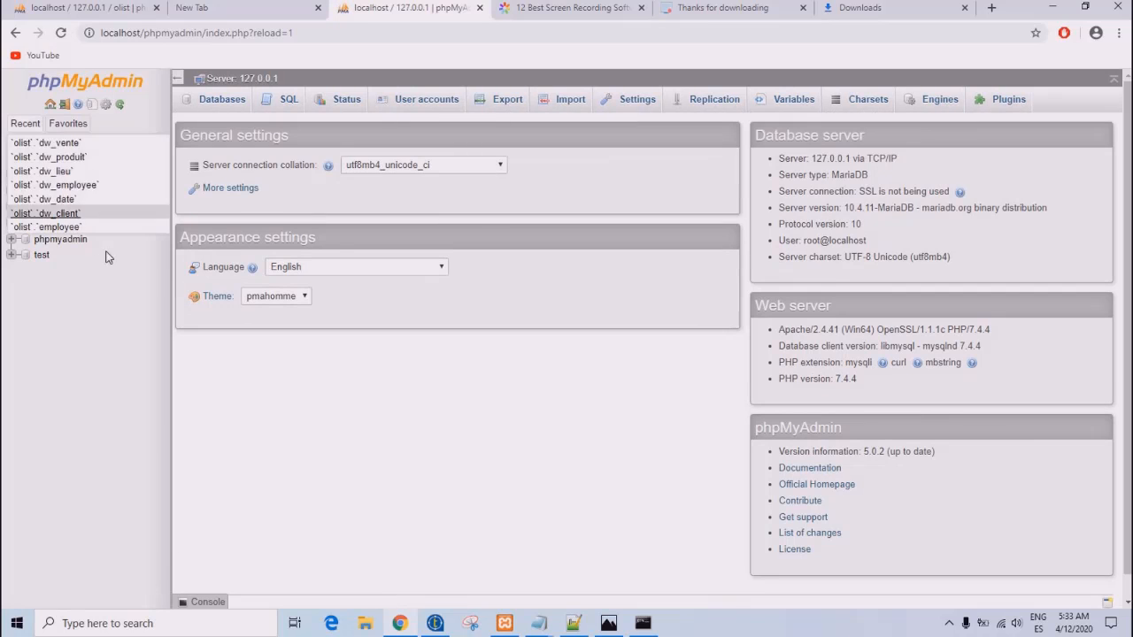
pyautogui.click(41, 207)
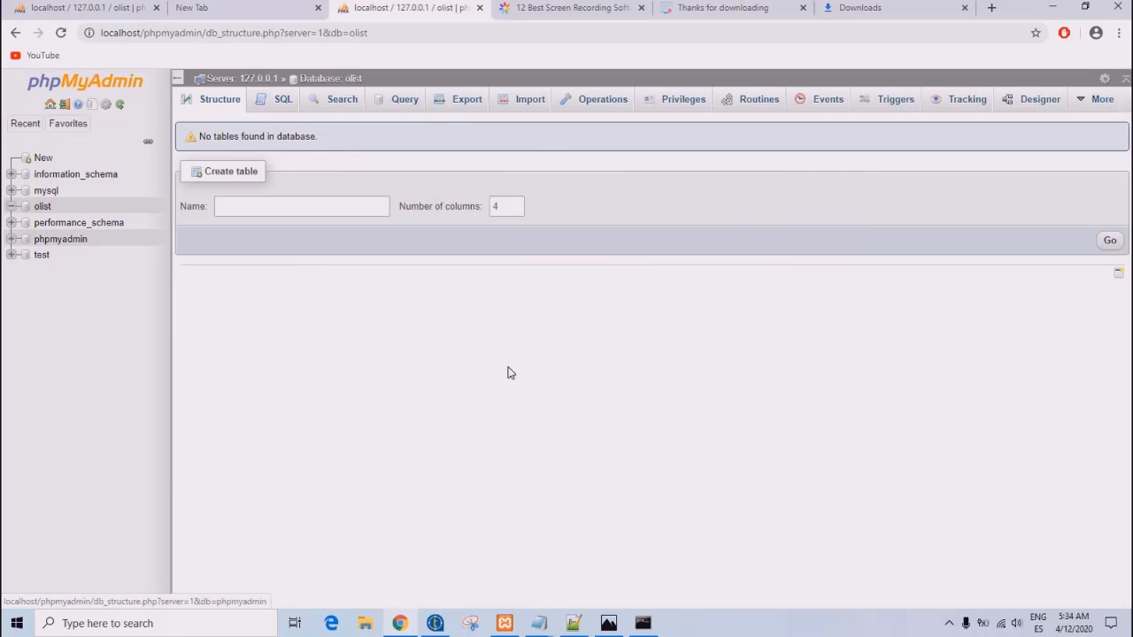
pyautogui.click(60, 33)
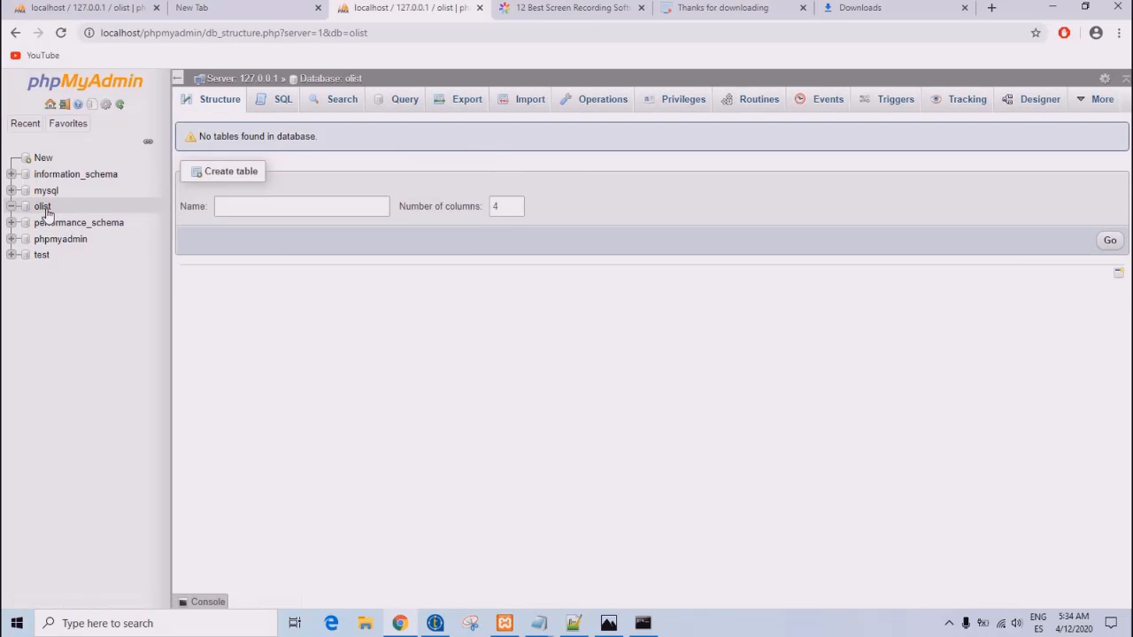
pyautogui.click(45, 209)
# - Switch to Talend Open Studio and run the job to load the data warehouse tables
pyautogui.click(434, 621)
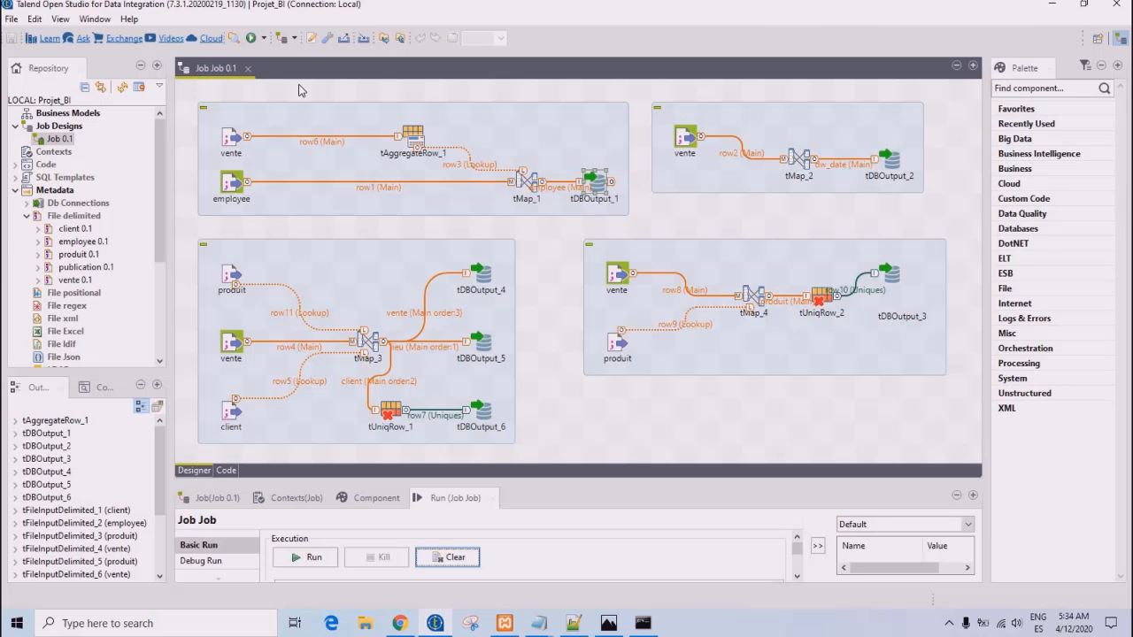
pyautogui.click(251, 39)
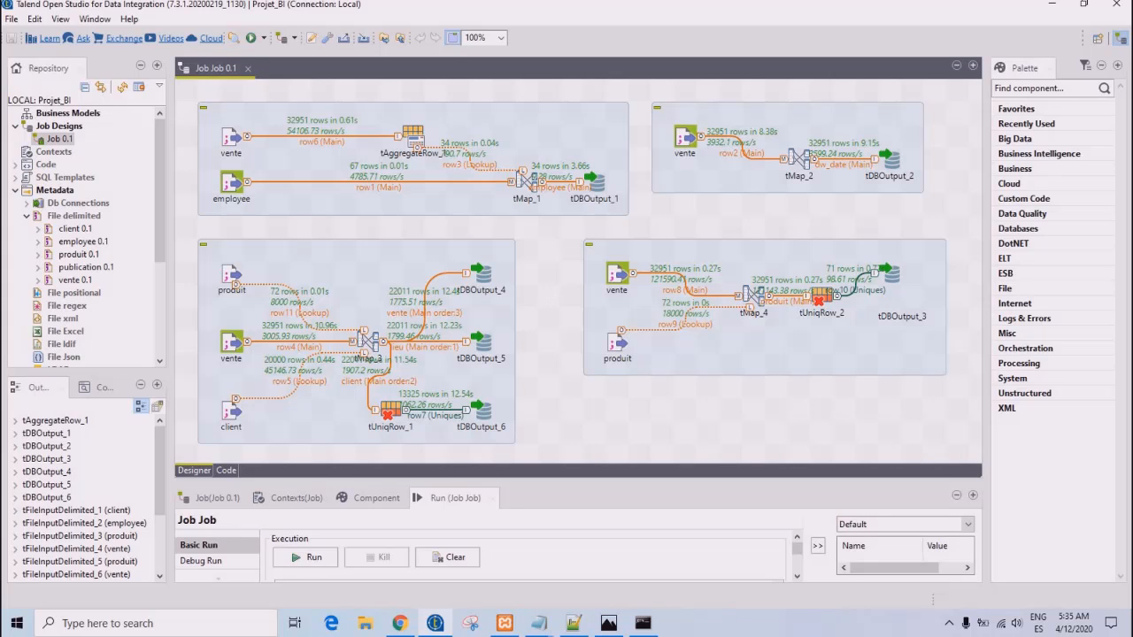
# - Switch to Chrome, view the olist database's tables in phpMyAdmin and browse the rows of dw_client and dw_vente
pyautogui.click(398, 624)
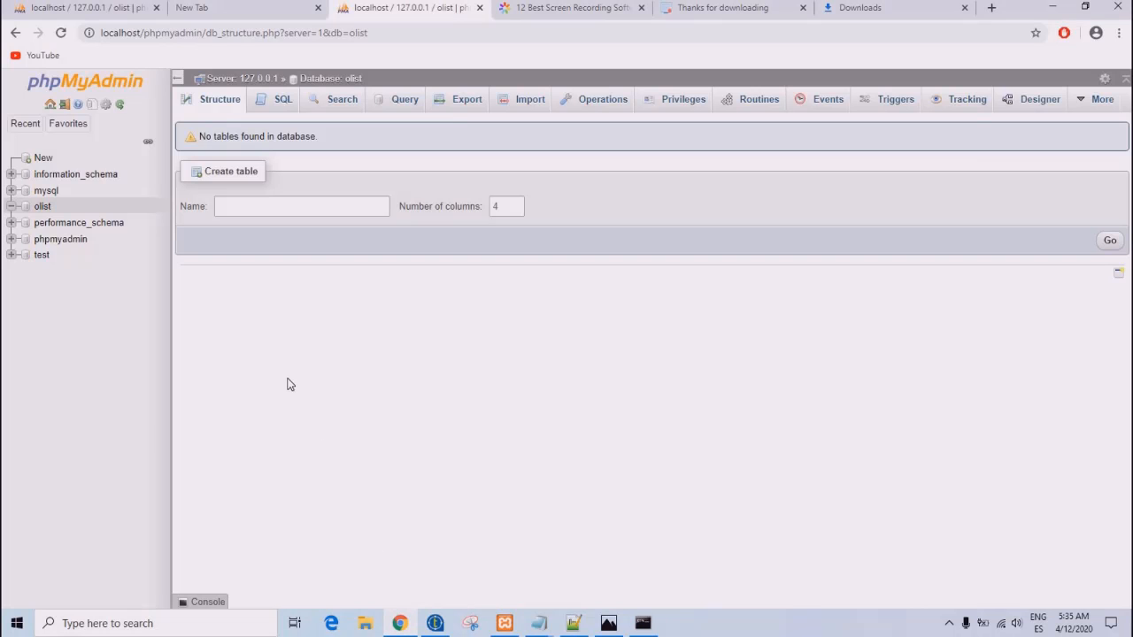
pyautogui.click(42, 208)
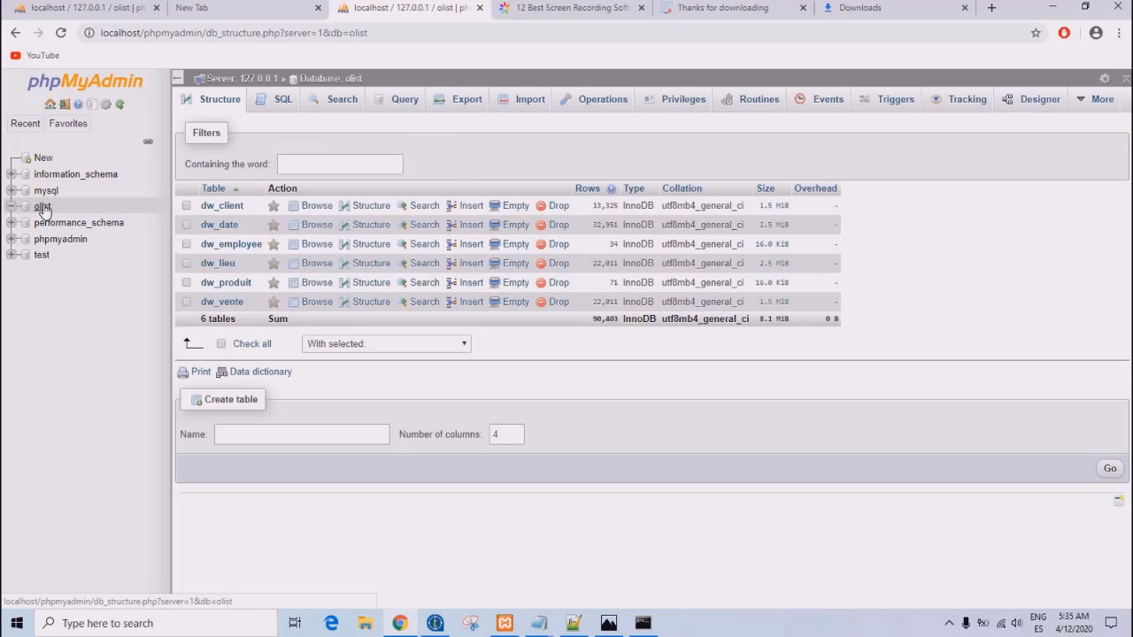
pyautogui.click(223, 206)
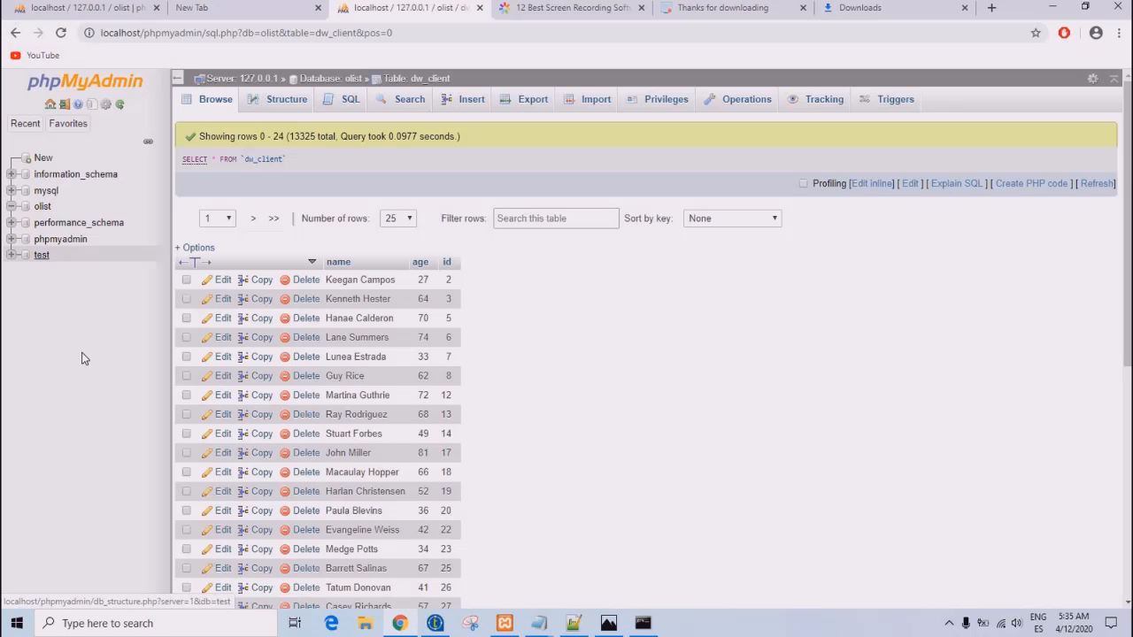
pyautogui.moveTo(81, 325); pyautogui.dragTo(42, 217)
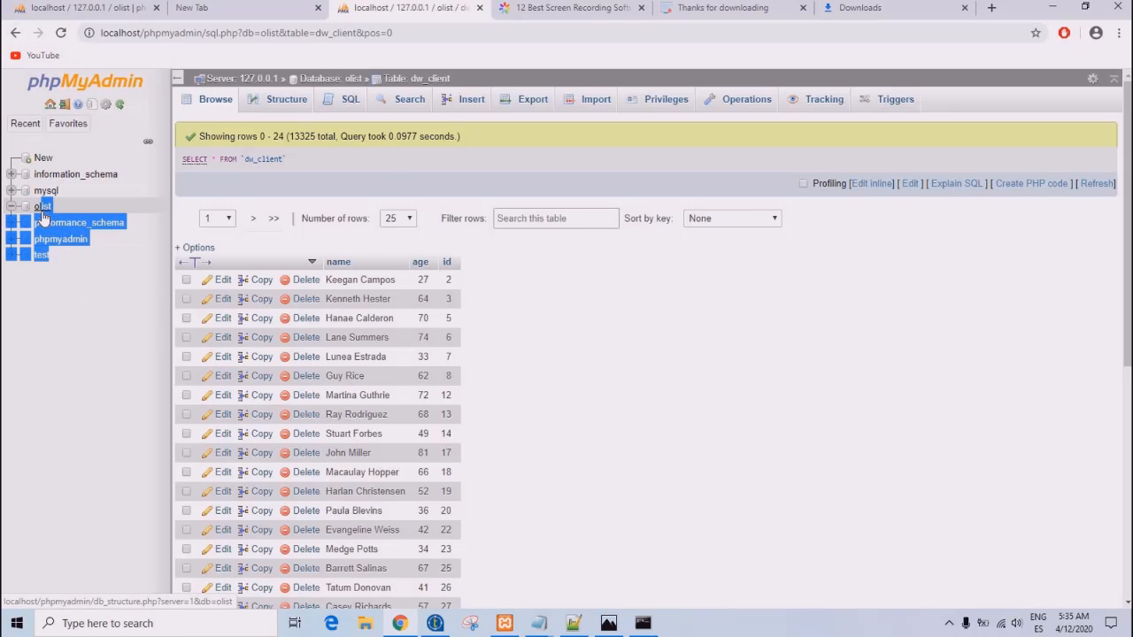
pyautogui.click(42, 214)
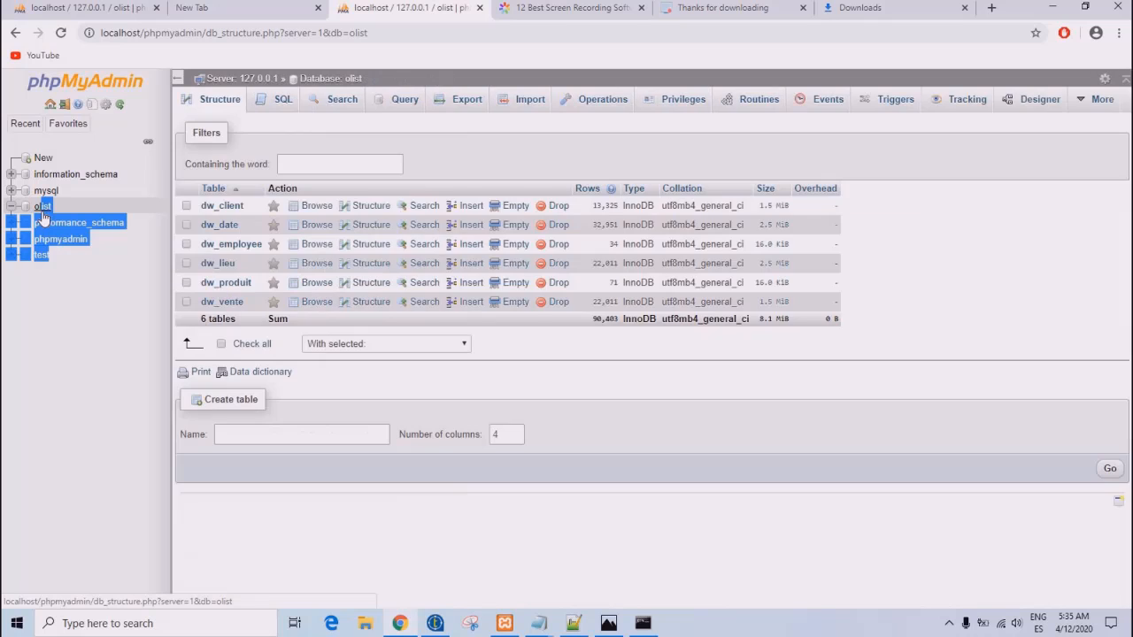
pyautogui.click(941, 326)
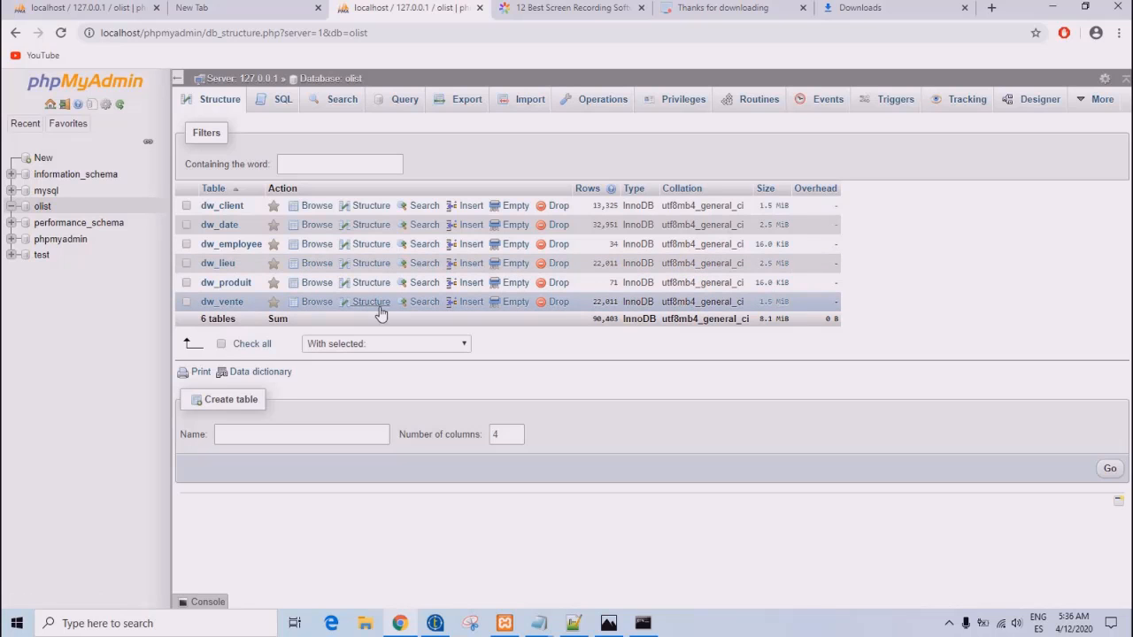
pyautogui.click(222, 301)
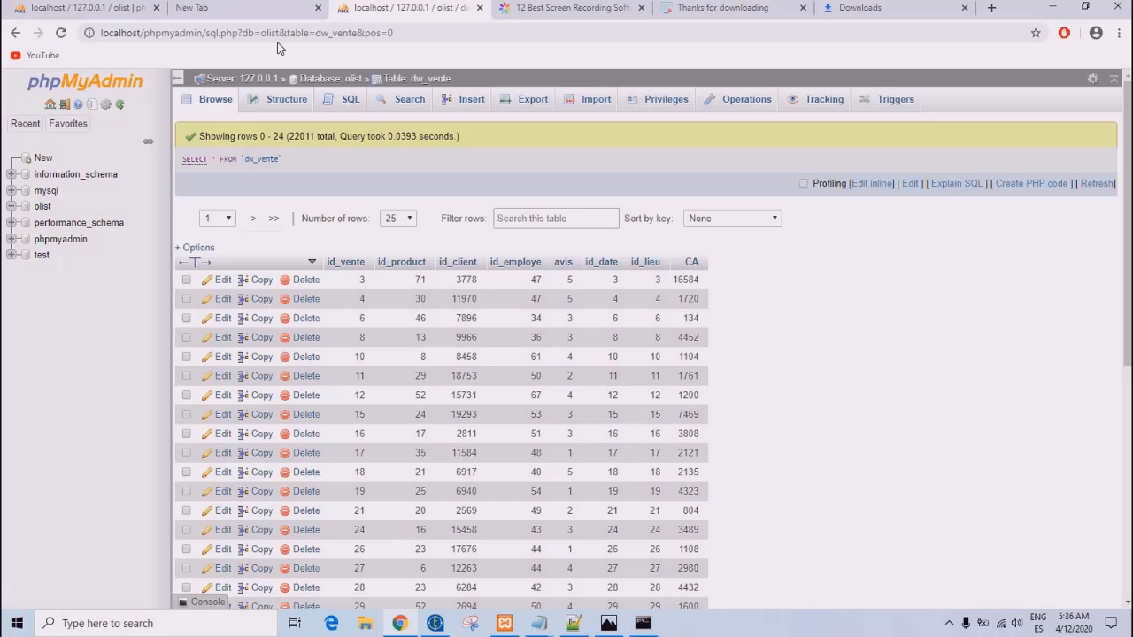
# - Compare the olist relations diagram in phpMyAdmin's Designer with the schema image in Photos, and open the Enonce.txt notes in Notepad
pyautogui.click(44, 7)
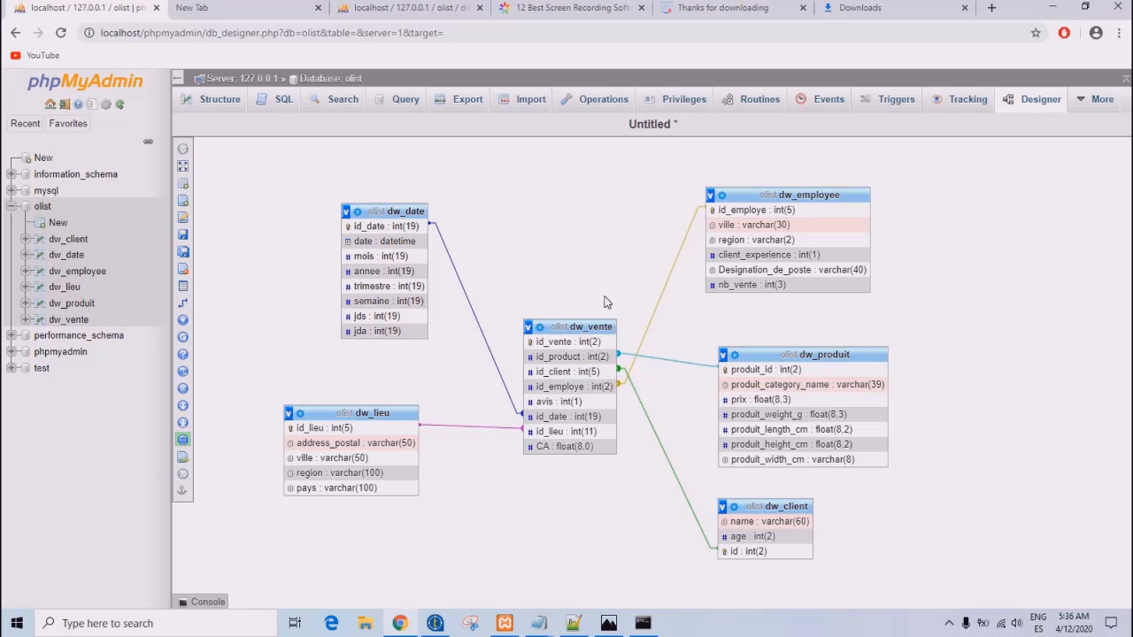
pyautogui.click(610, 625)
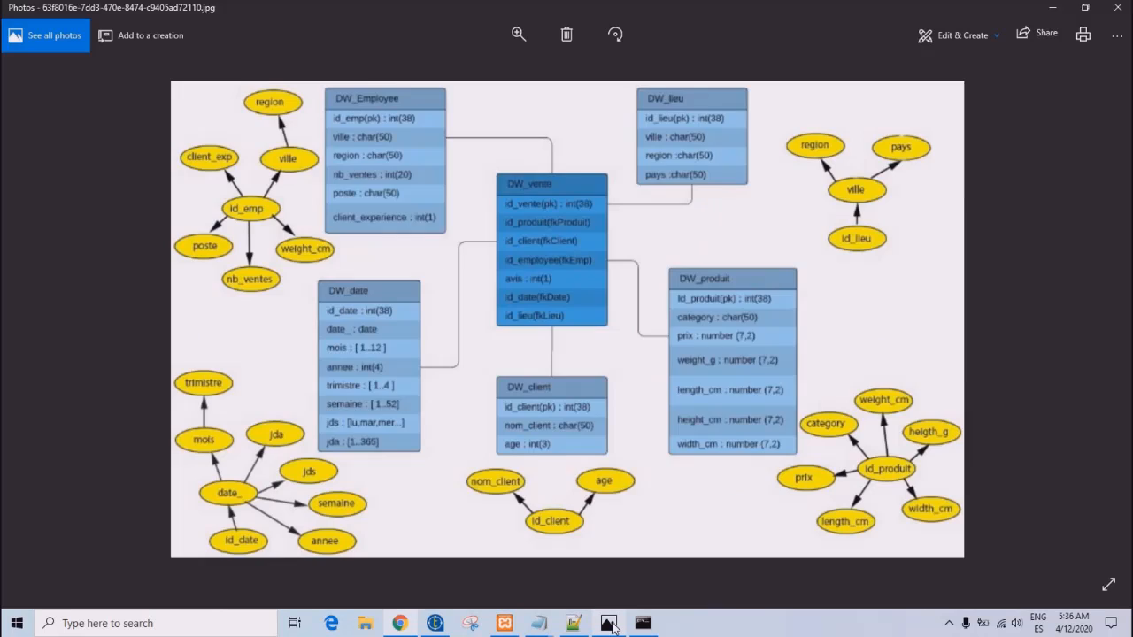
pyautogui.click(610, 625)
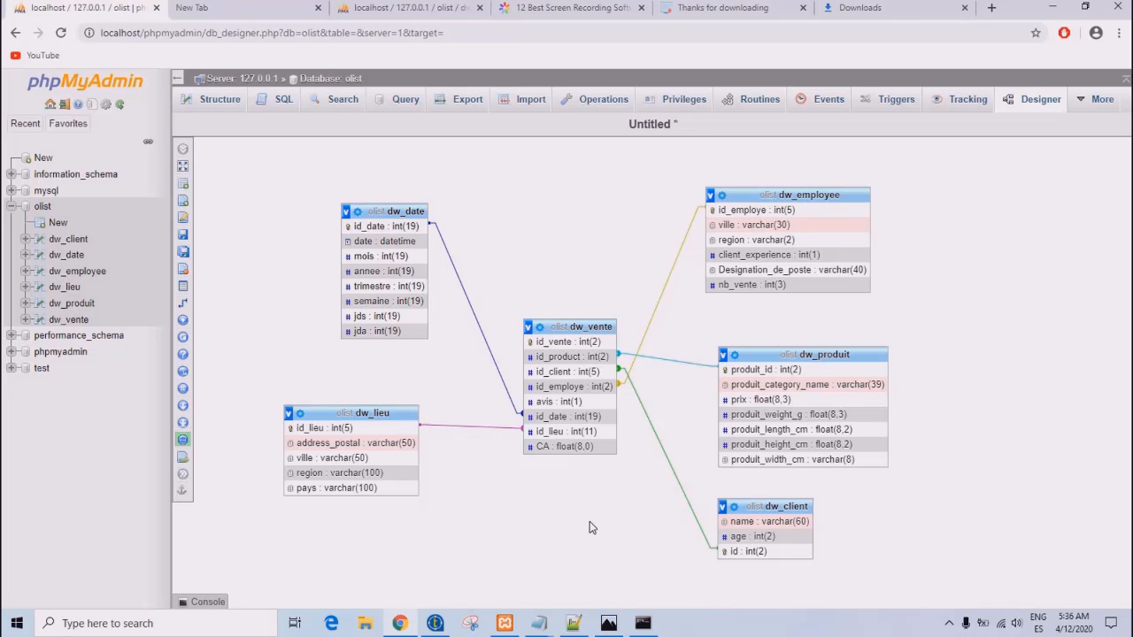
pyautogui.click(537, 632)
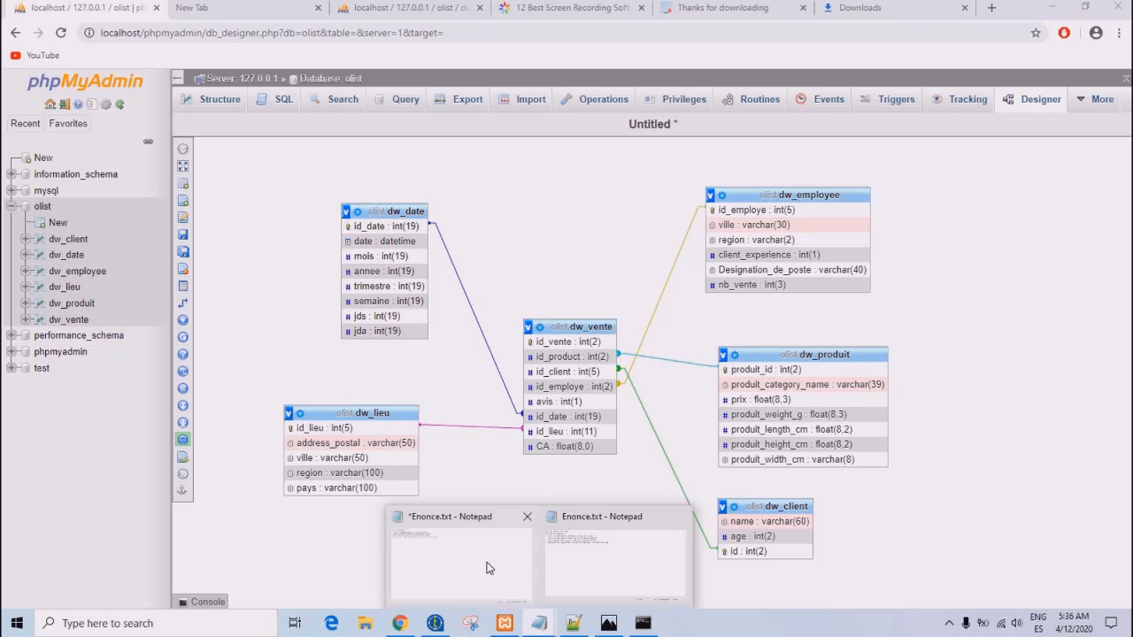
pyautogui.click(488, 564)
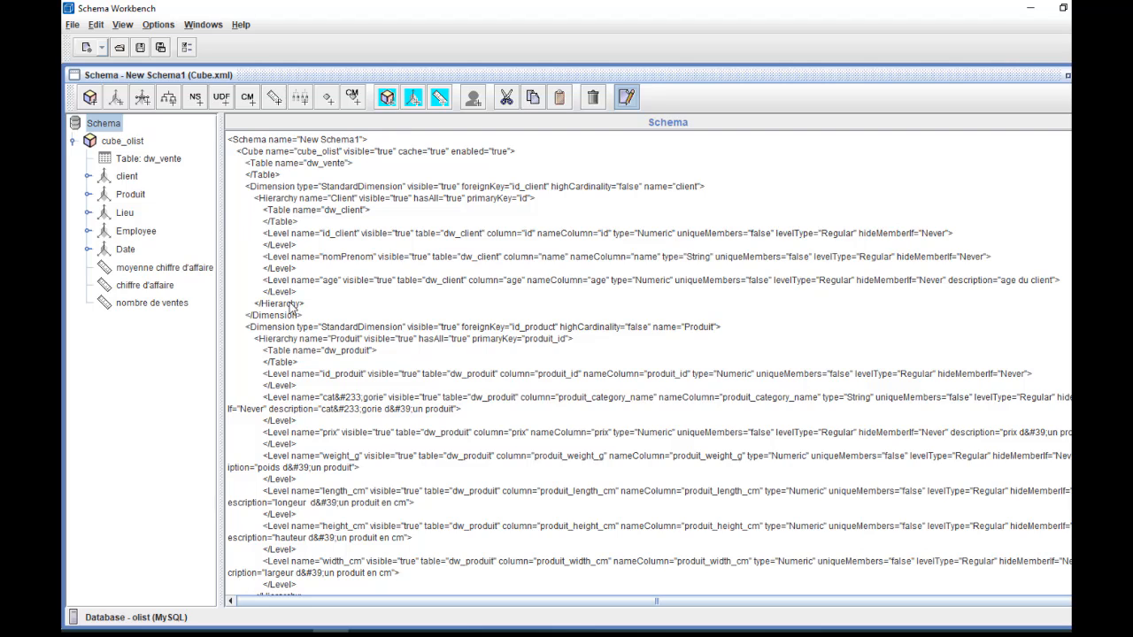
# - In Schema Workbench, examine cube_olist, its dw_vente fact table and the attributes of the client, Produit and Lieu dimensions
pyautogui.click(122, 144)
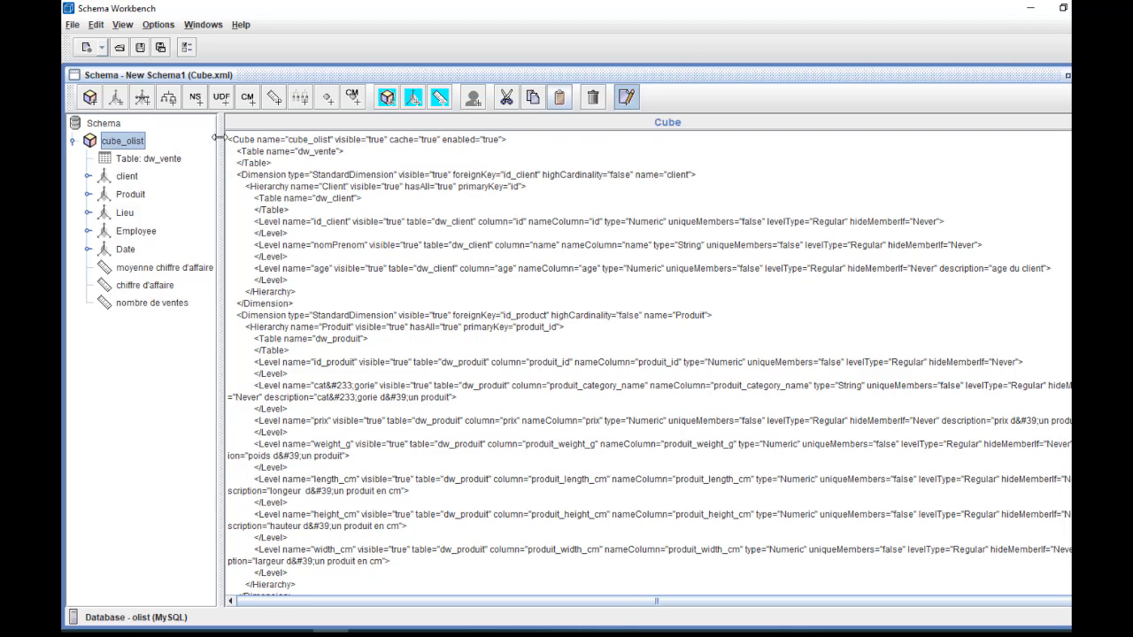
pyautogui.click(124, 161)
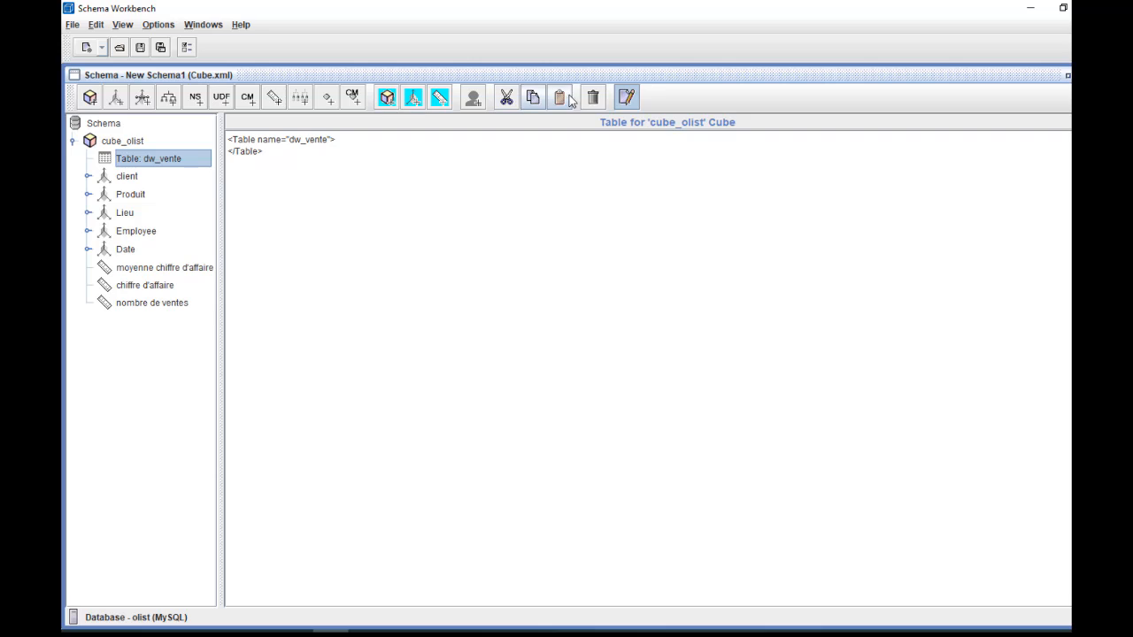
pyautogui.click(627, 98)
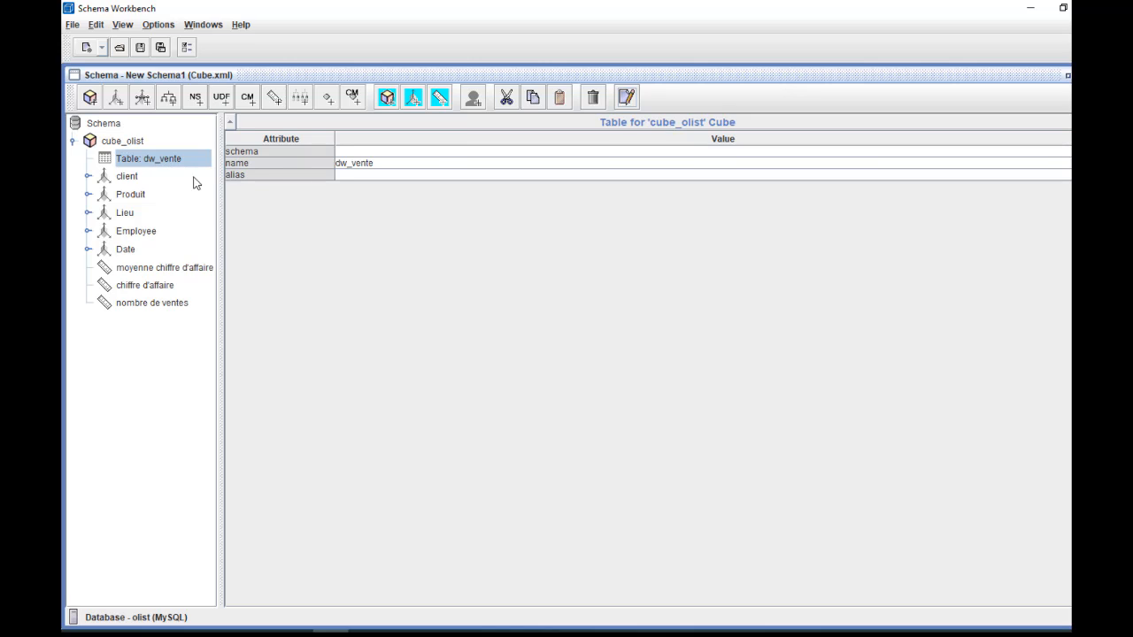
pyautogui.click(127, 179)
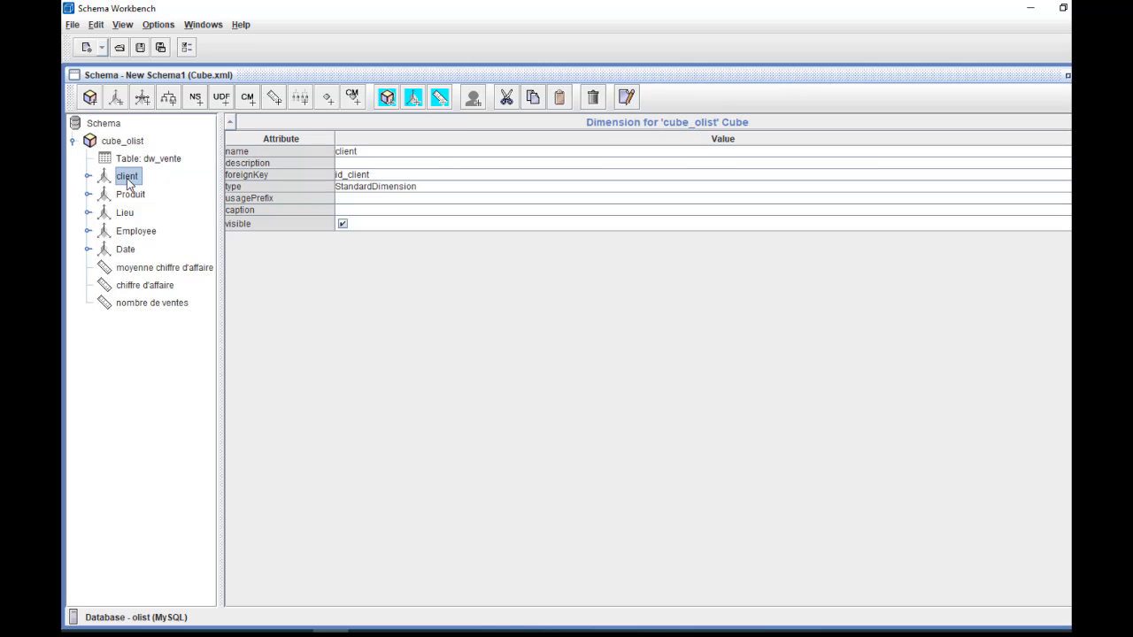
pyautogui.click(133, 196)
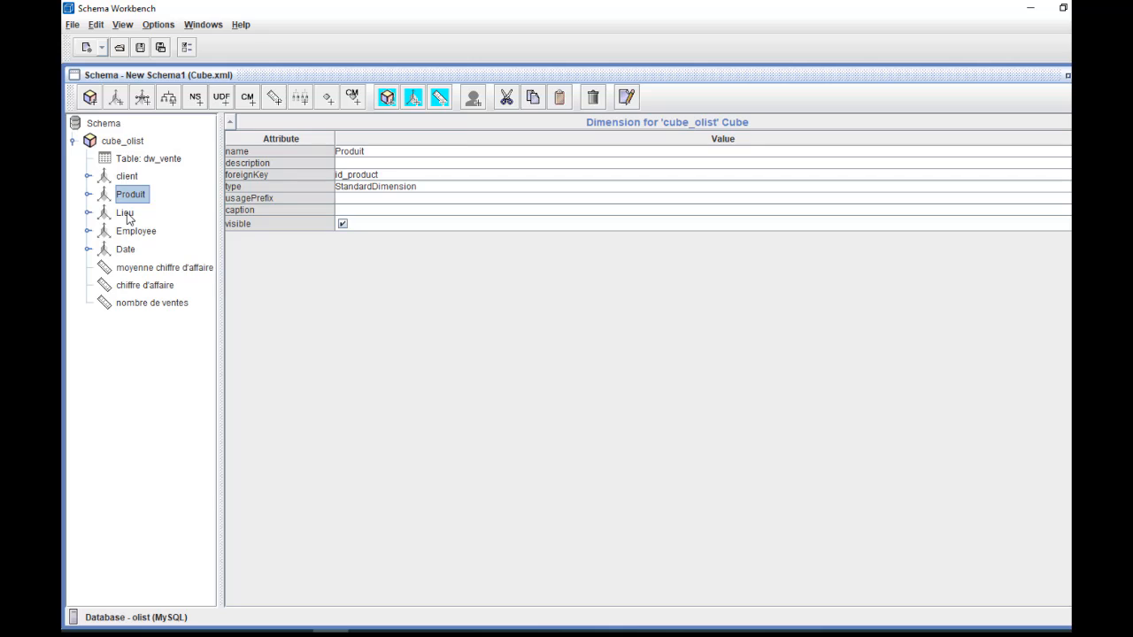
pyautogui.click(129, 217)
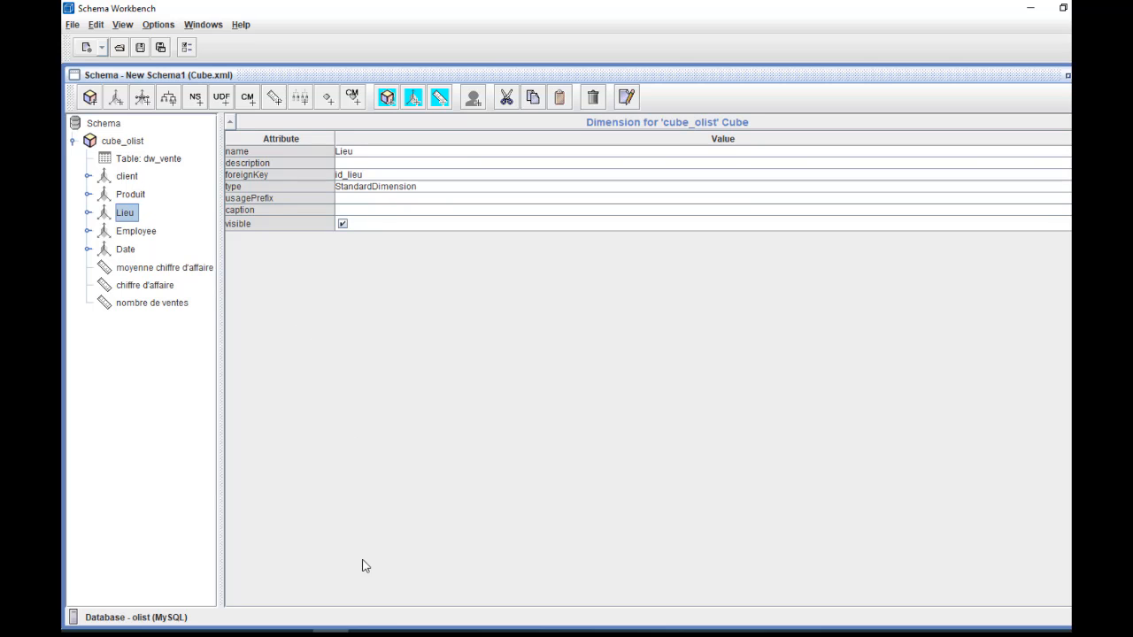
# - Switch to rapportV_fin.pdf in Adobe Reader and go back to the mycnx database connection settings on page 17
pyautogui.click(366, 634)
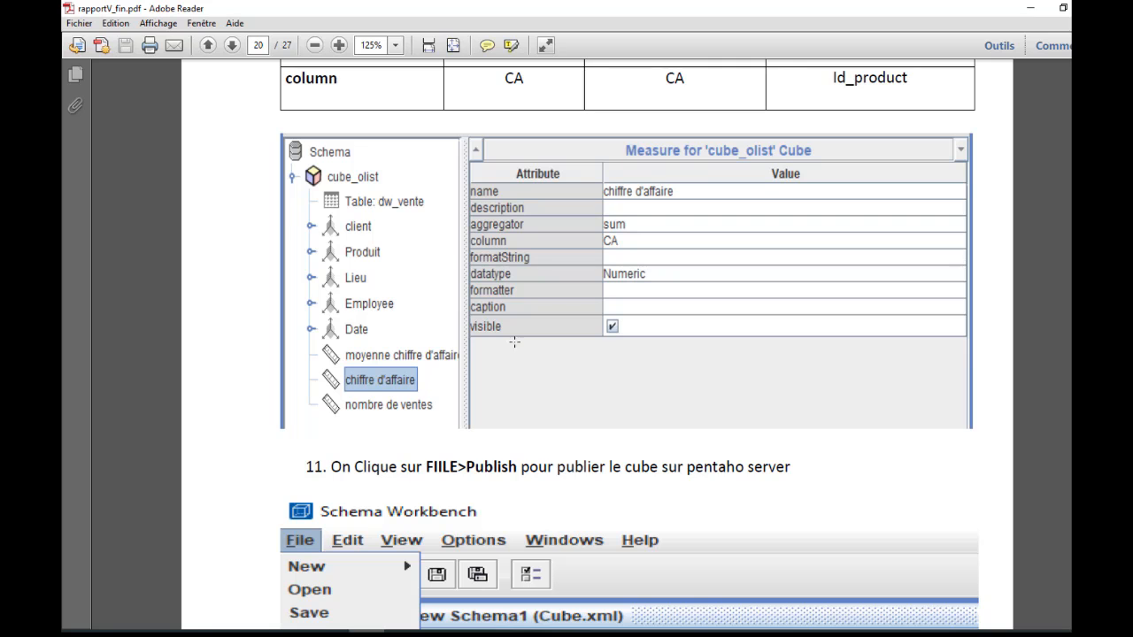
pyautogui.scroll(20, 474, 398)
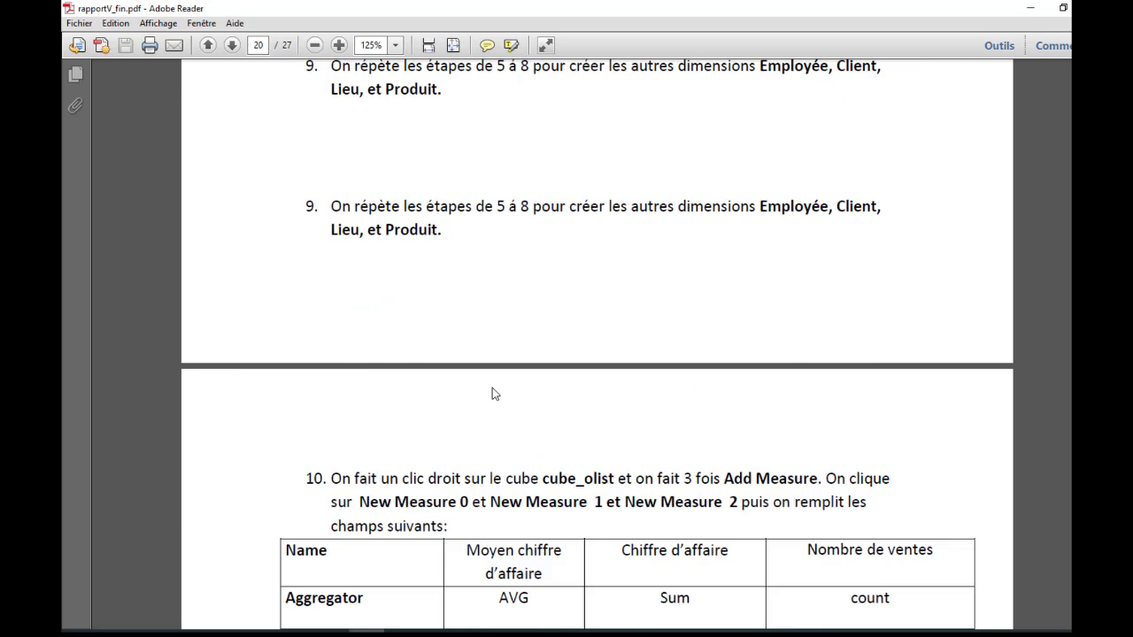
pyautogui.scroll(20, 492, 386)
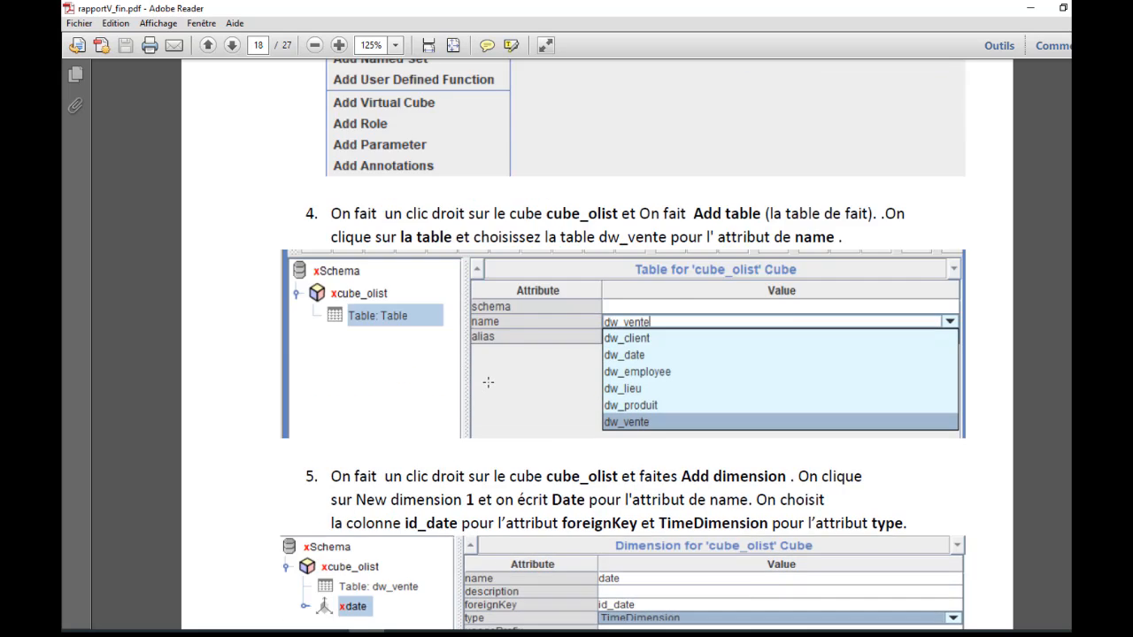
pyautogui.scroll(18, 492, 386)
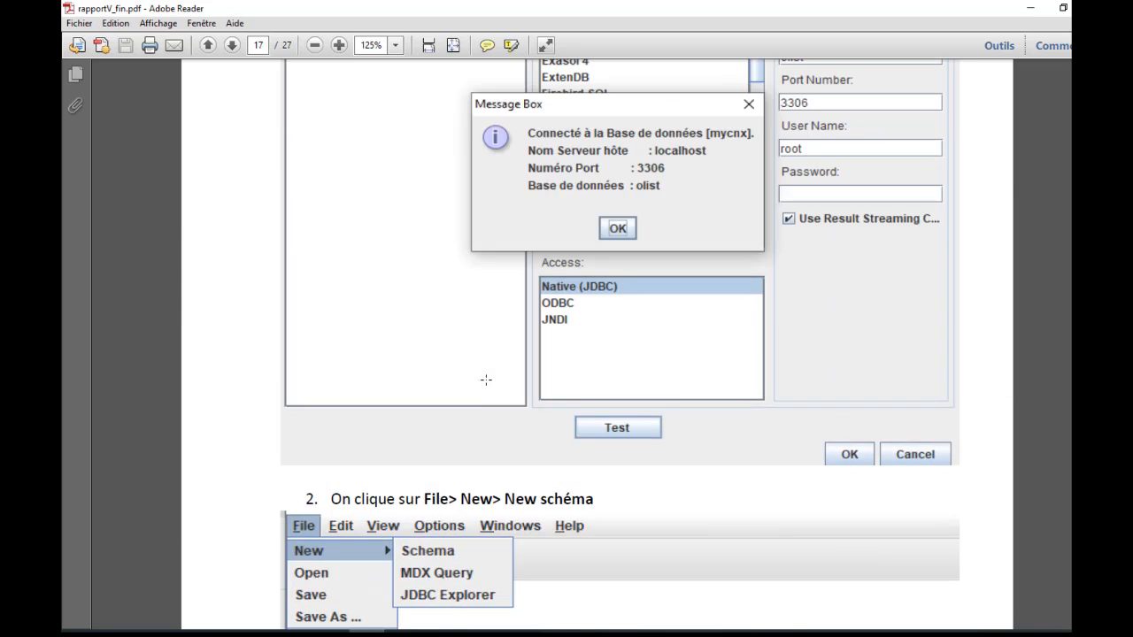
pyautogui.scroll(3, 354, 197)
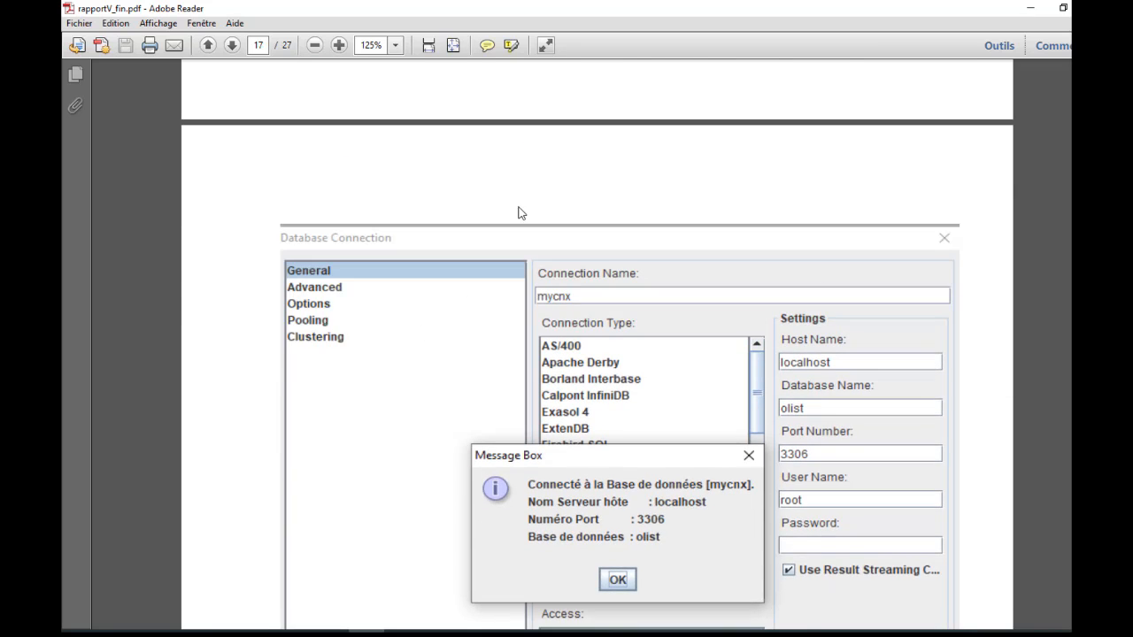
pyautogui.scroll(3, 519, 213)
pyautogui.scroll(-8, 523, 186)
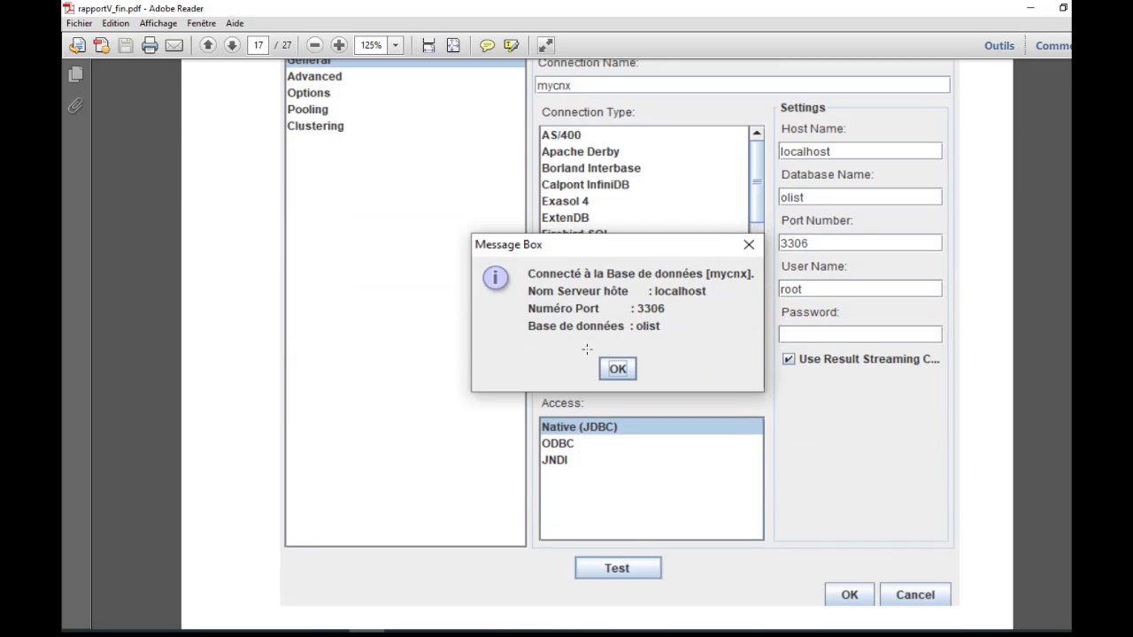
# - Read report steps 2 to 4 on creating the schema, adding cube_olist and assigning the dw_vente fact table
pyautogui.scroll(-6, 531, 345)
pyautogui.scroll(-2, 483, 341)
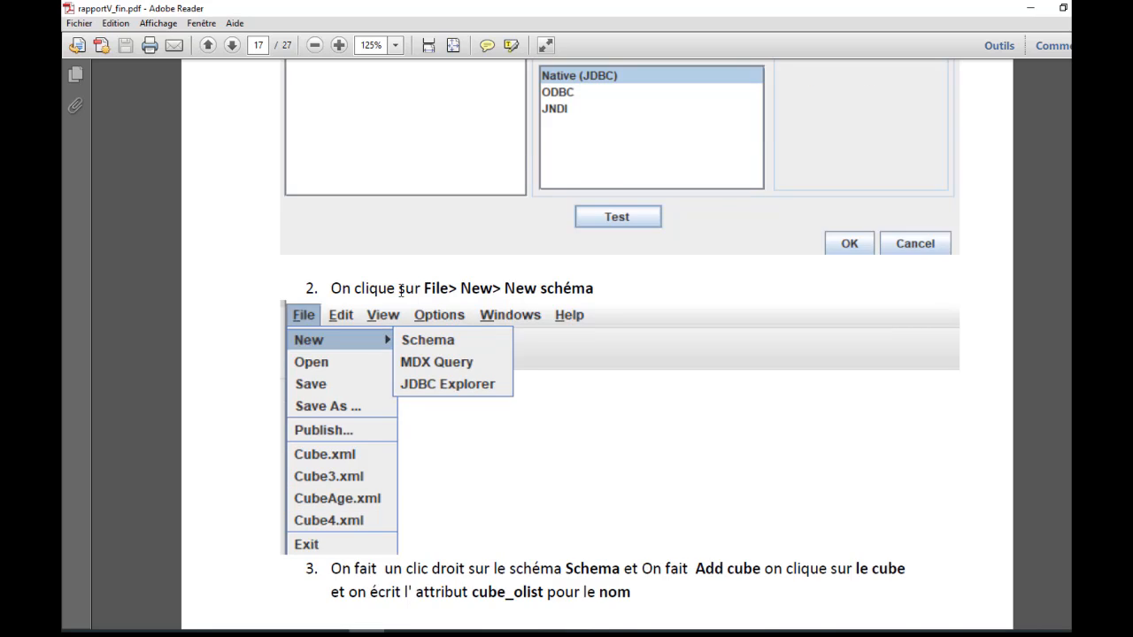
pyautogui.scroll(-2, 401, 290)
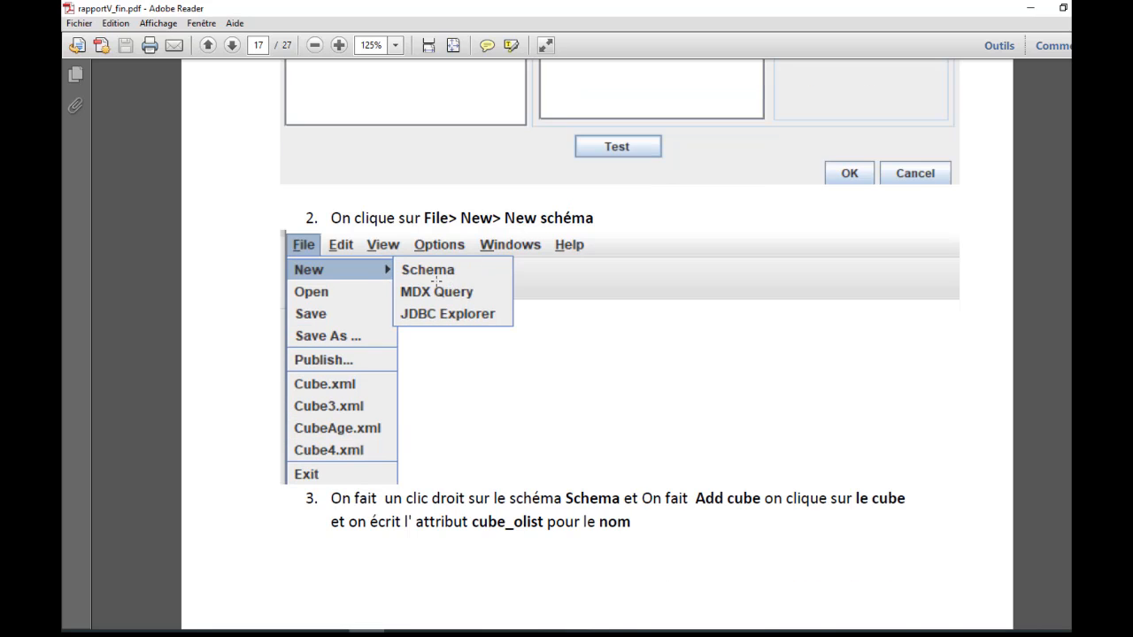
pyautogui.scroll(-2, 531, 269)
pyautogui.scroll(-8, 549, 249)
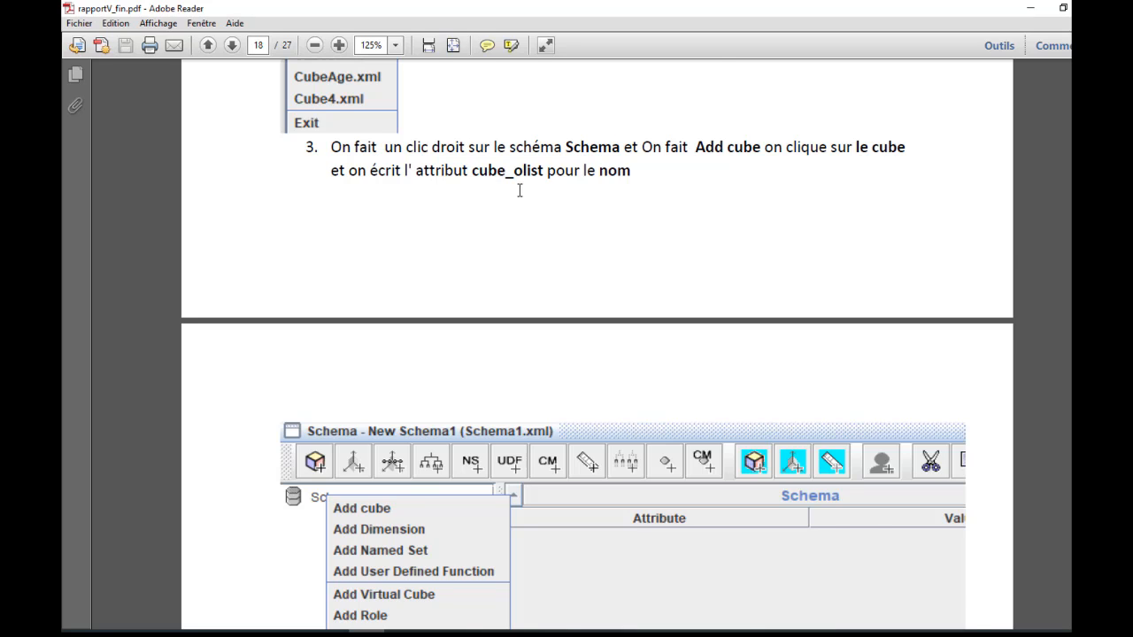
pyautogui.scroll(-2, 519, 189)
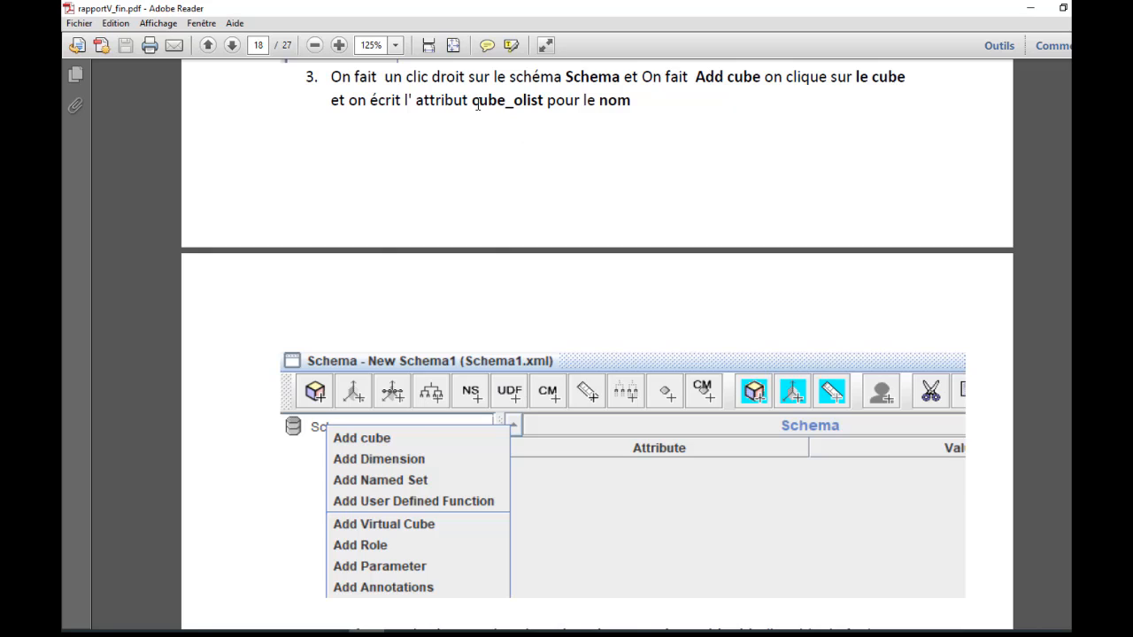
pyautogui.scroll(-10, 548, 133)
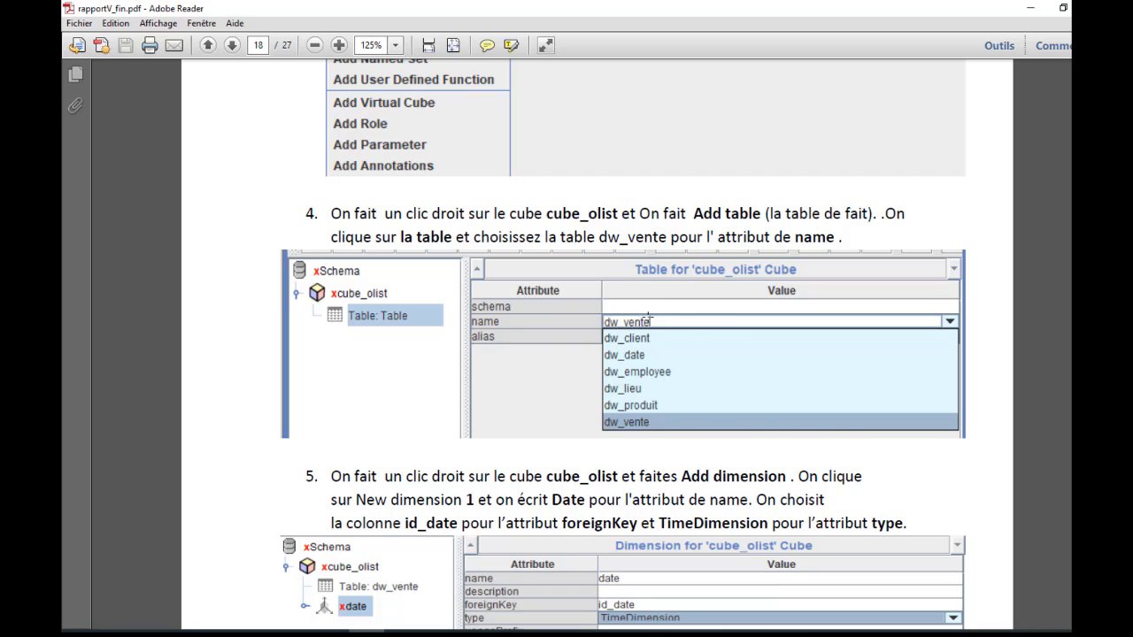
# - Read report steps 5 to 8 on the Date dimension, its dw_date hierarchy table and the mois level settings
pyautogui.scroll(-3, 649, 316)
pyautogui.scroll(-3, 619, 284)
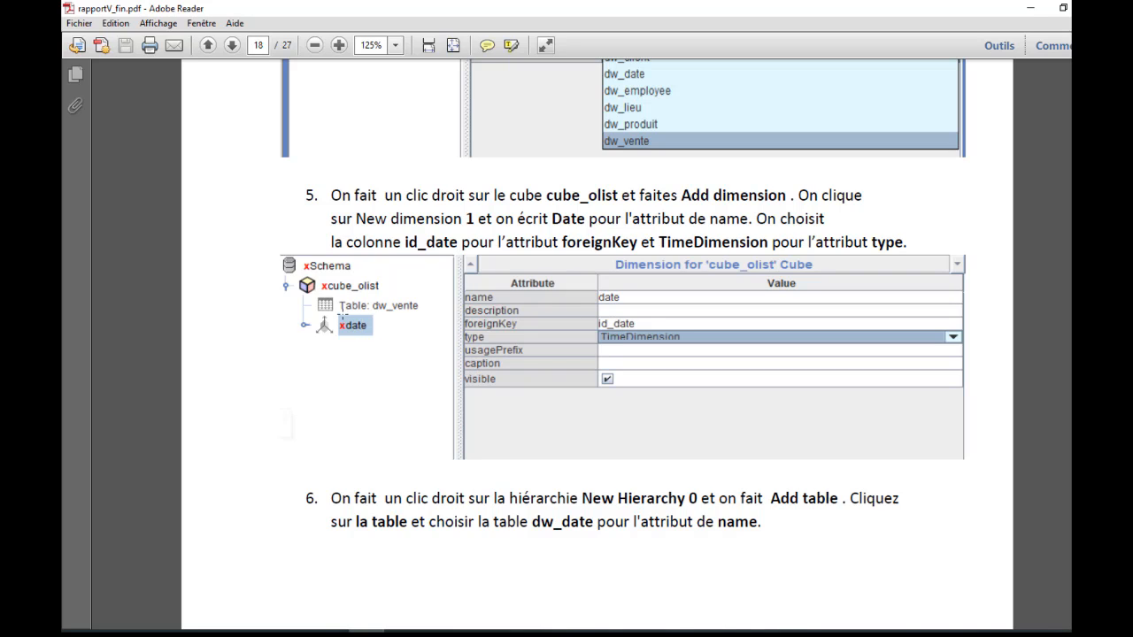
pyautogui.scroll(-3, 523, 281)
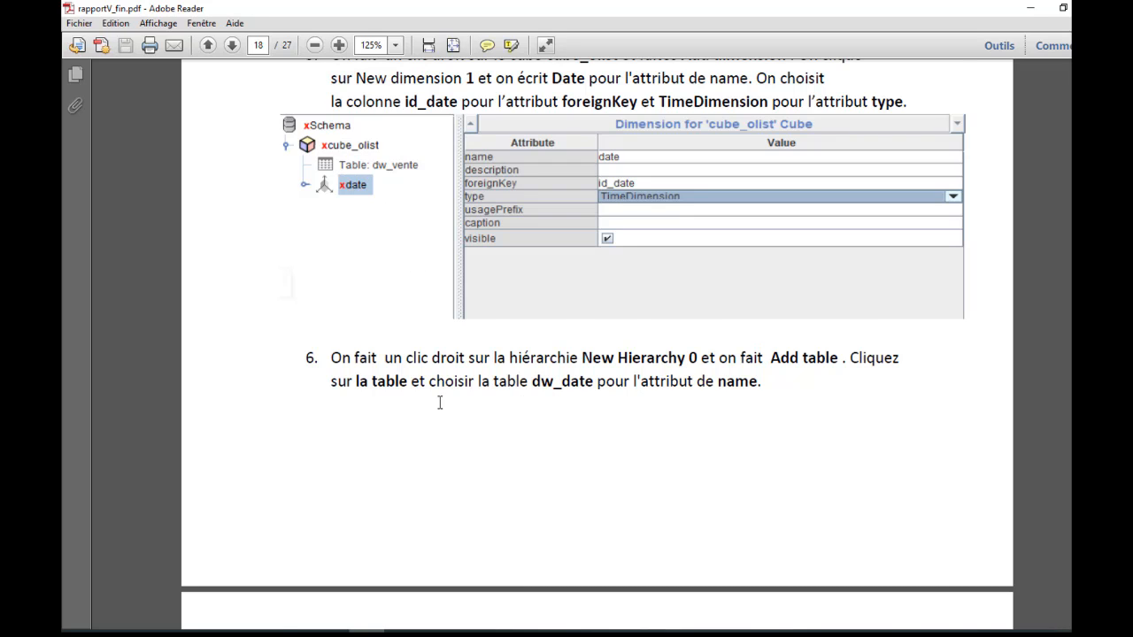
pyautogui.scroll(-2, 506, 379)
pyautogui.scroll(-5, 475, 329)
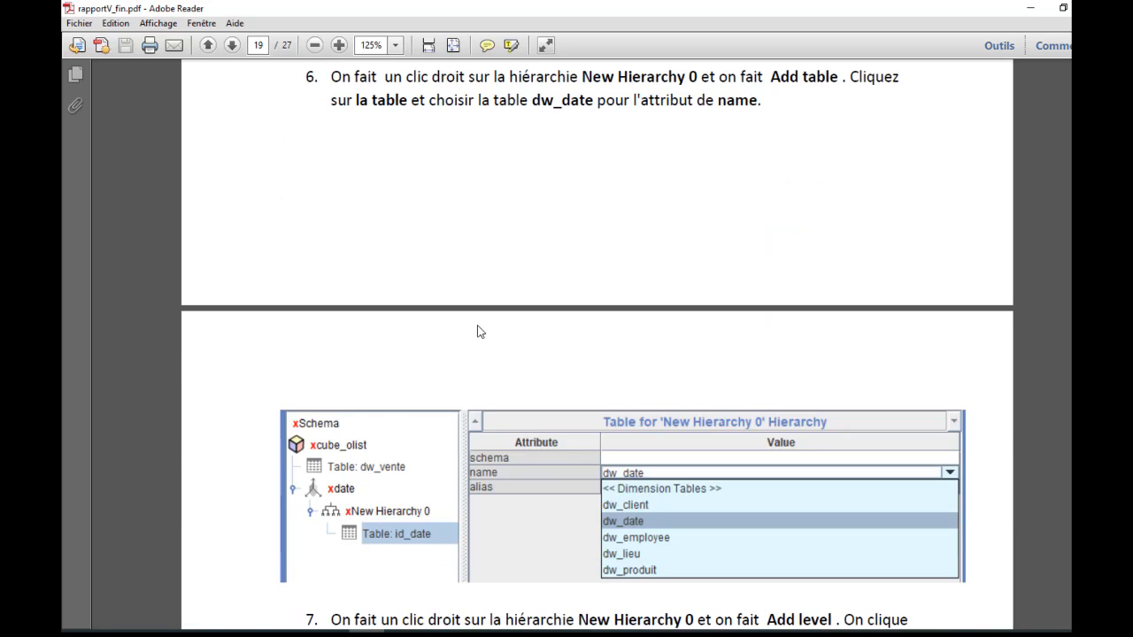
pyautogui.scroll(-5, 477, 331)
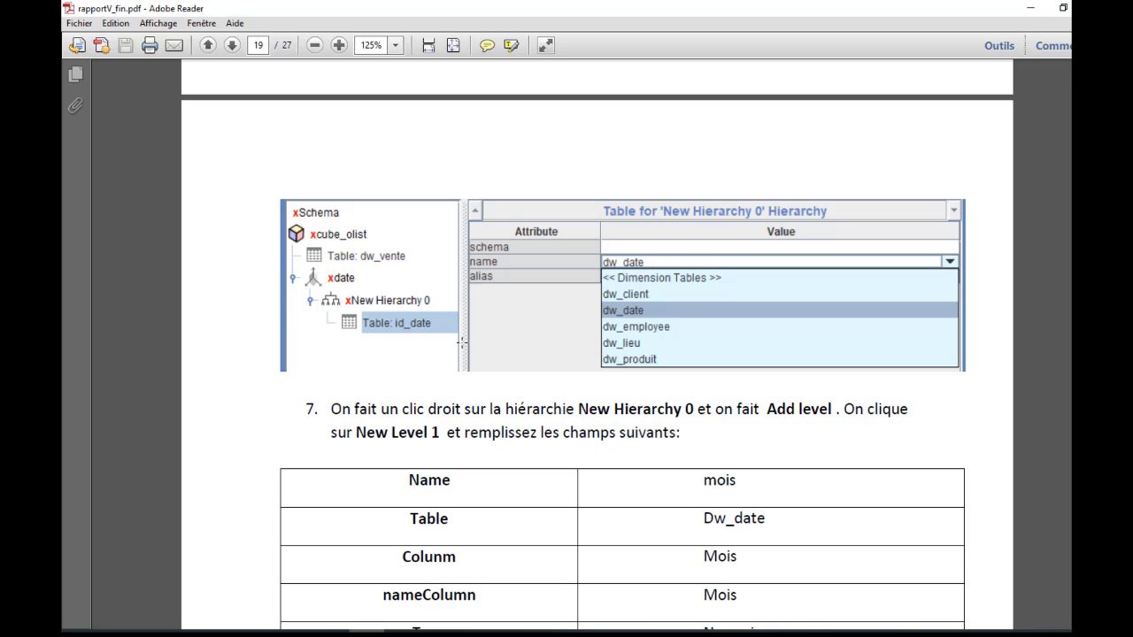
pyautogui.scroll(-2, 462, 341)
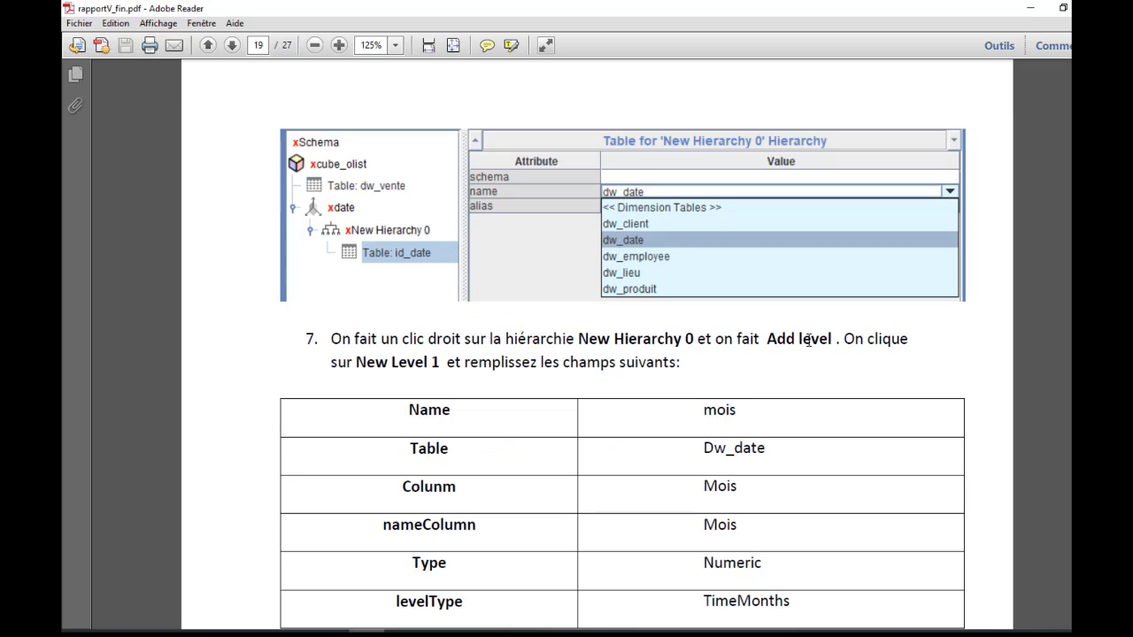
pyautogui.scroll(-2, 582, 311)
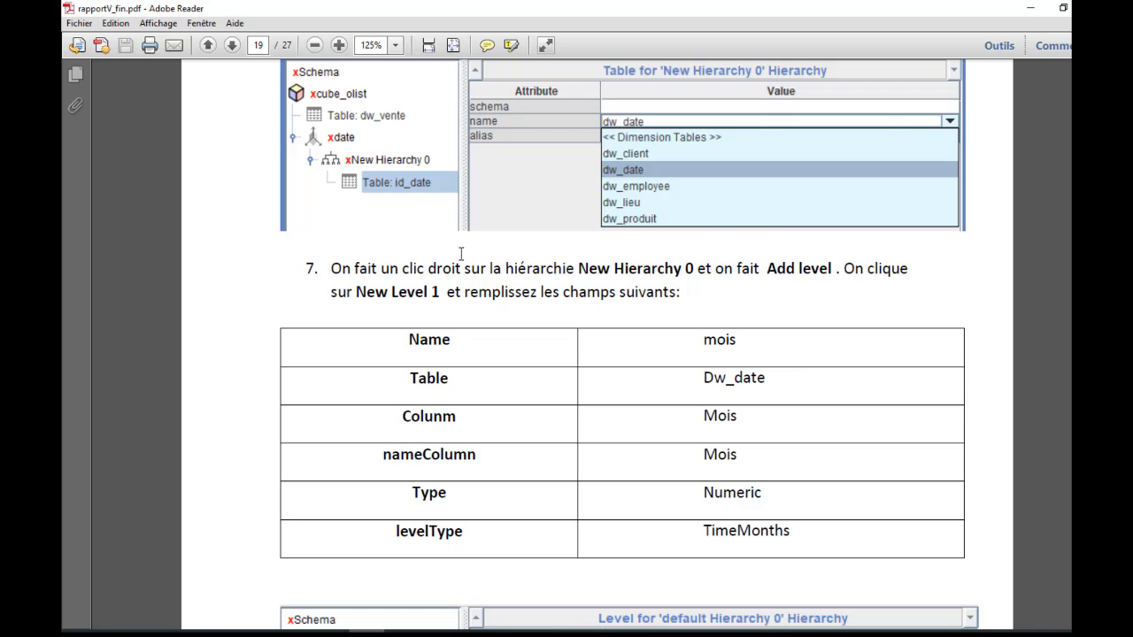
pyautogui.scroll(-3, 469, 255)
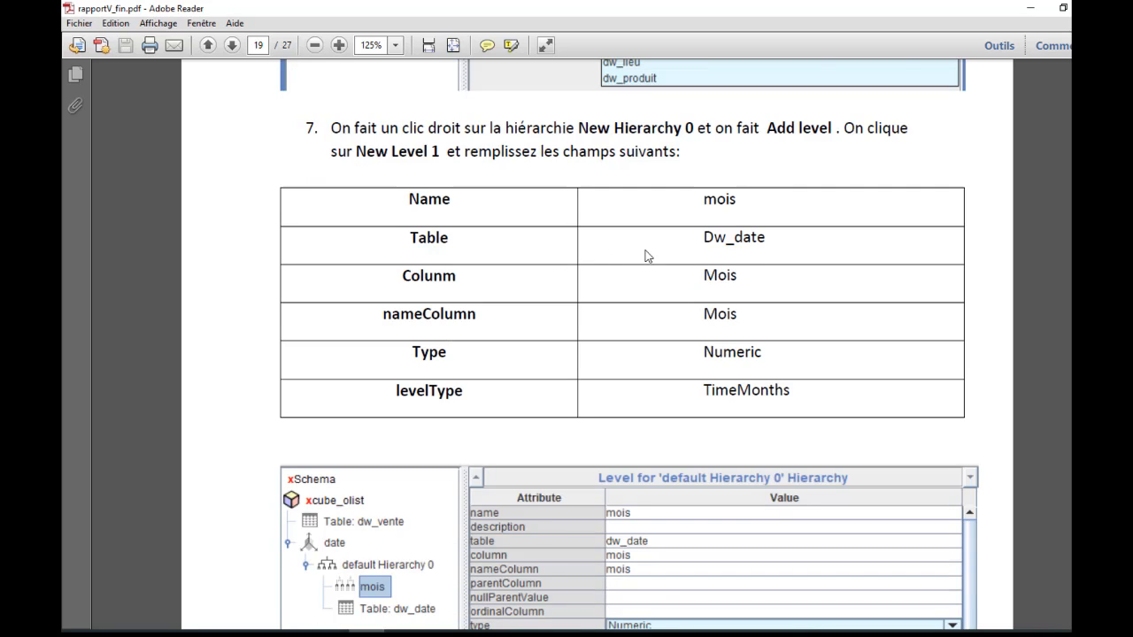
pyautogui.scroll(-4, 642, 255)
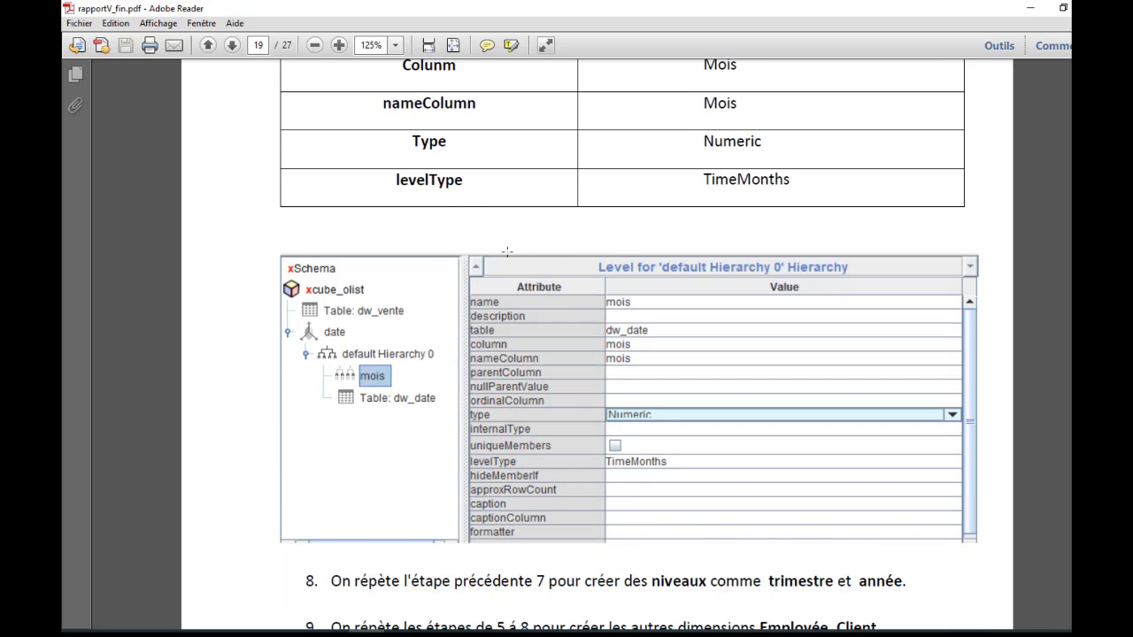
pyautogui.scroll(-5, 509, 274)
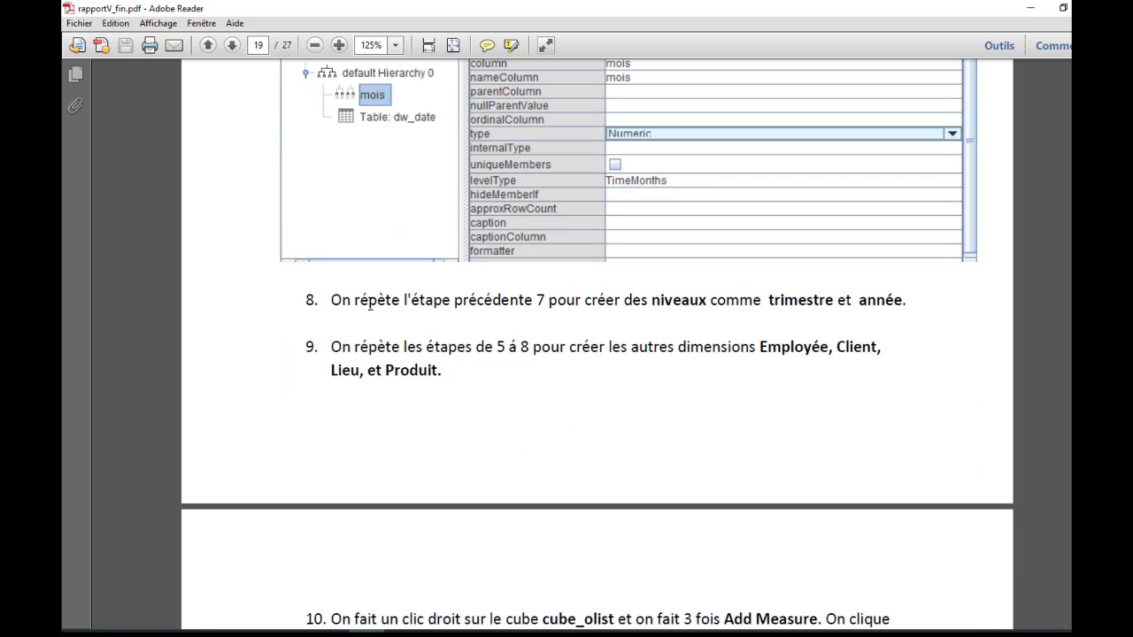
# - Read report steps 9 to 11 on the other dimensions, the three measures and publishing the cube to the Pentaho server
pyautogui.scroll(3, 512, 319)
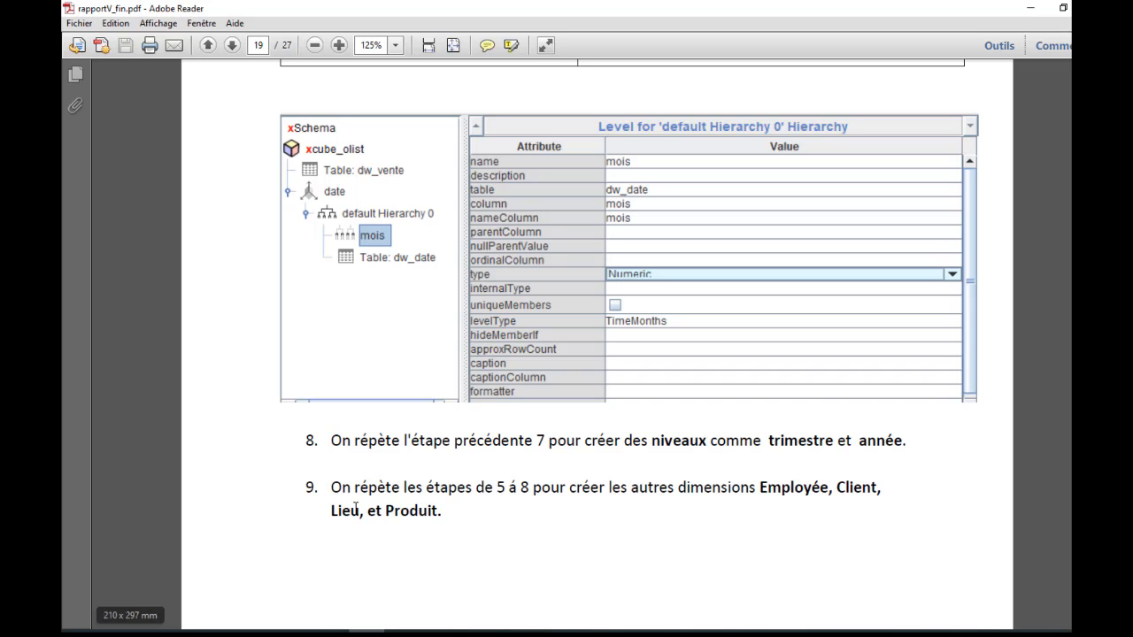
pyautogui.scroll(-4, 541, 364)
pyautogui.scroll(-3, 540, 364)
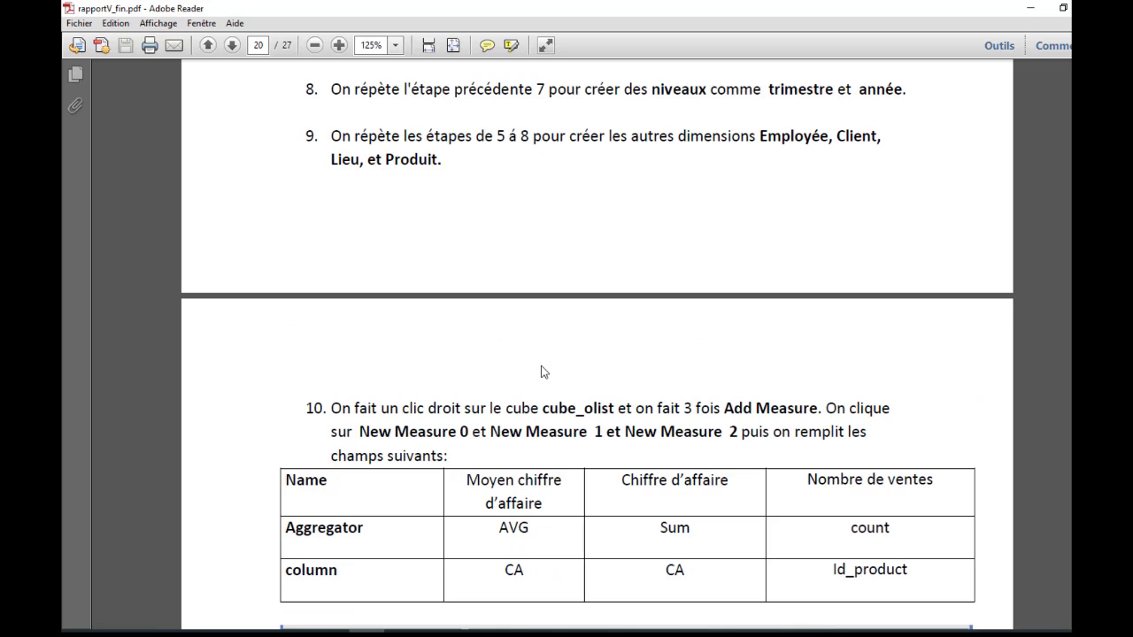
pyautogui.scroll(-2, 543, 370)
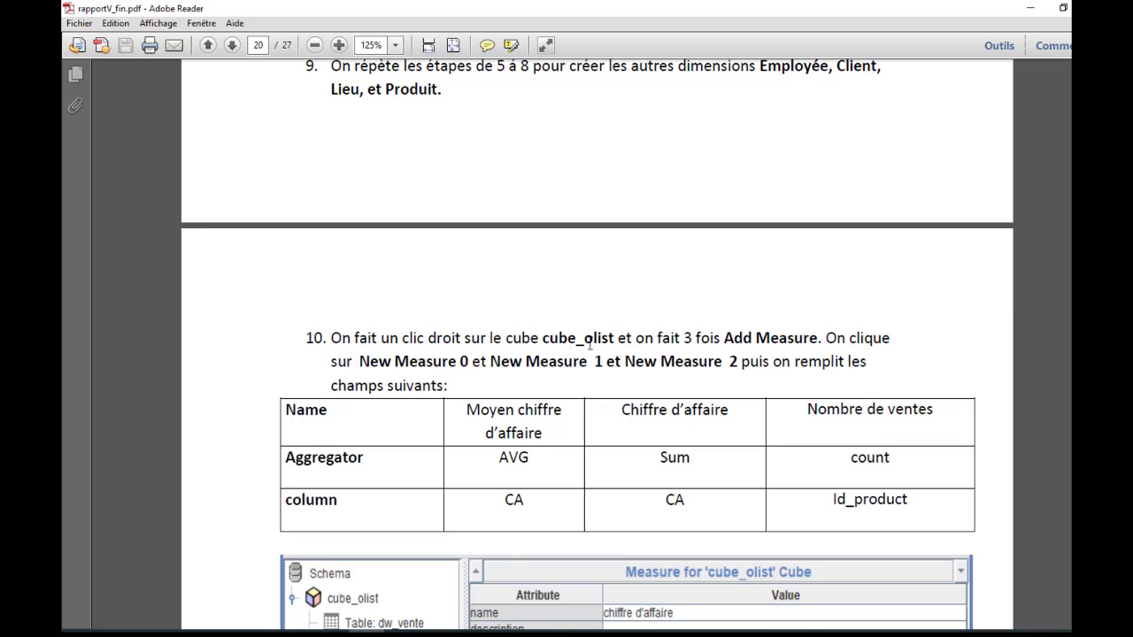
pyautogui.scroll(-2, 535, 338)
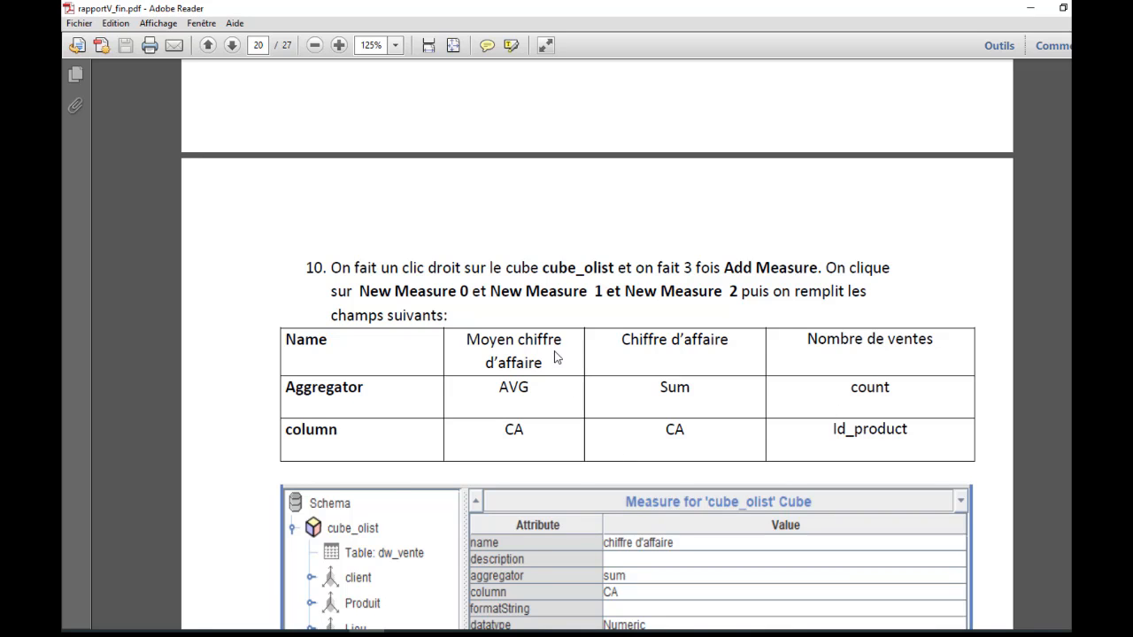
pyautogui.scroll(-10, 556, 357)
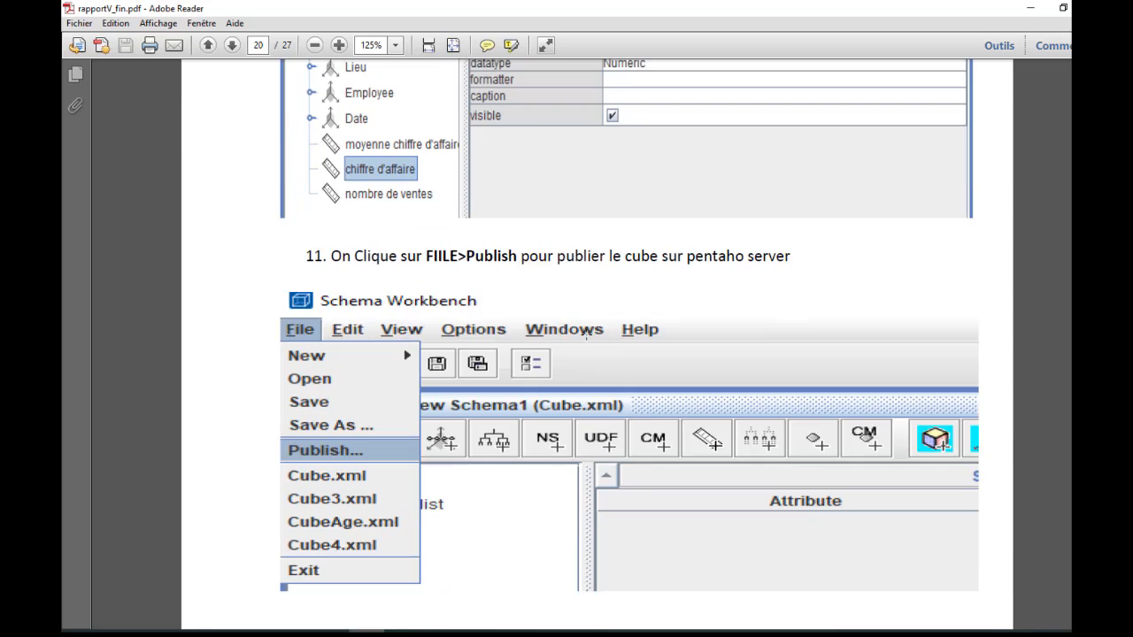
pyautogui.scroll(-4, 620, 310)
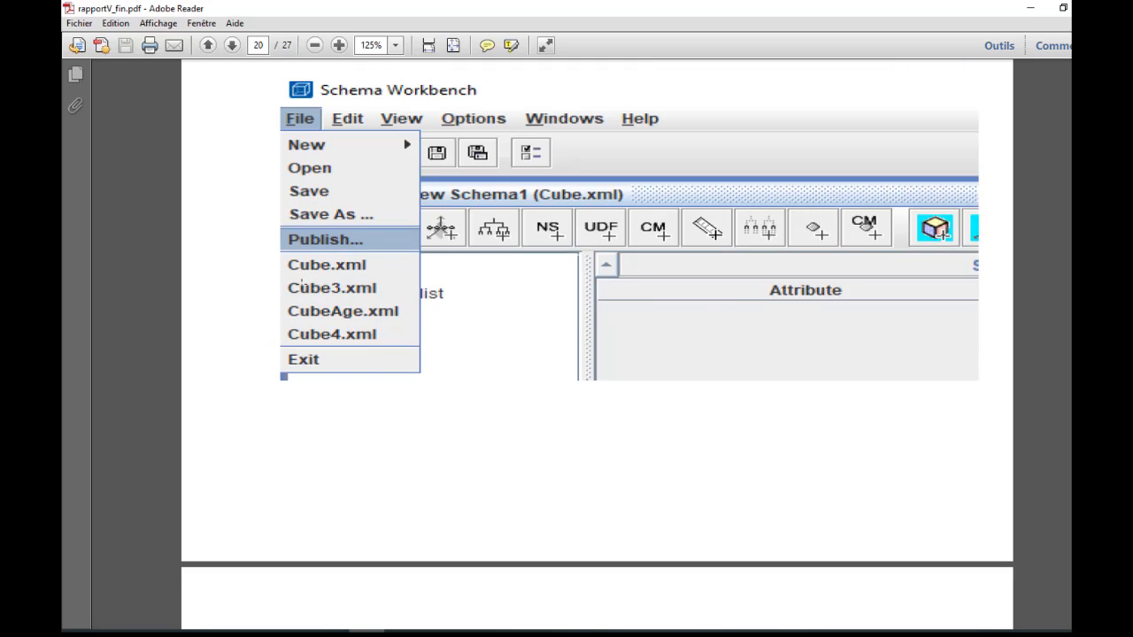
pyautogui.scroll(1, 361, 265)
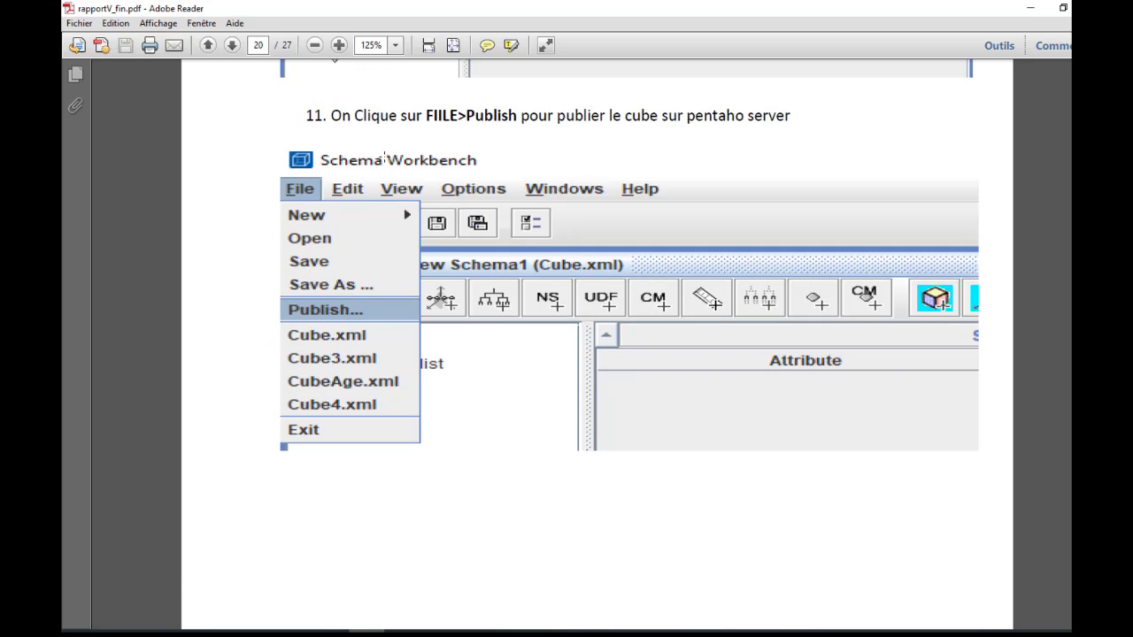
# - Check the Schema Workbench command window and the Tomcat server console, and return to the desktop
pyautogui.click(329, 635)
pyautogui.click(292, 635)
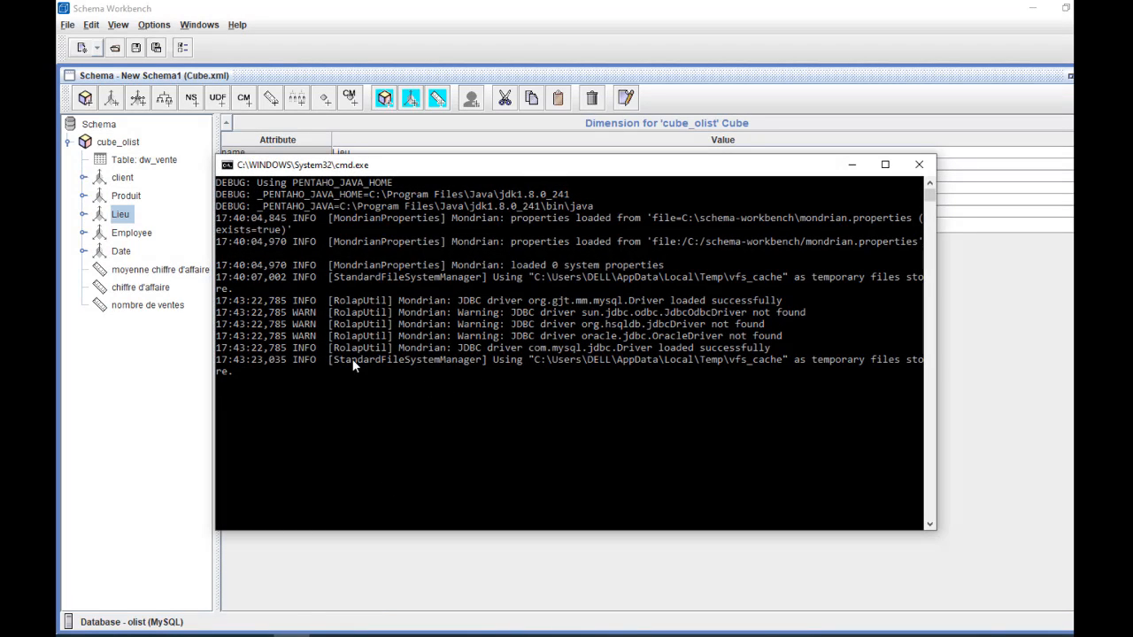
pyautogui.click(328, 635)
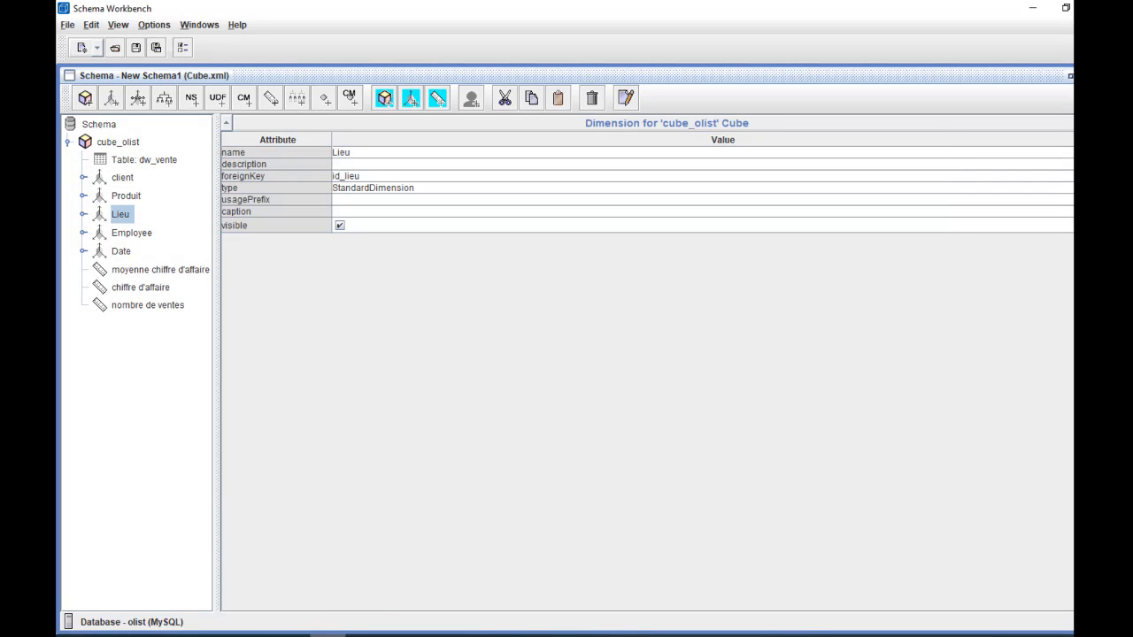
pyautogui.click(256, 588)
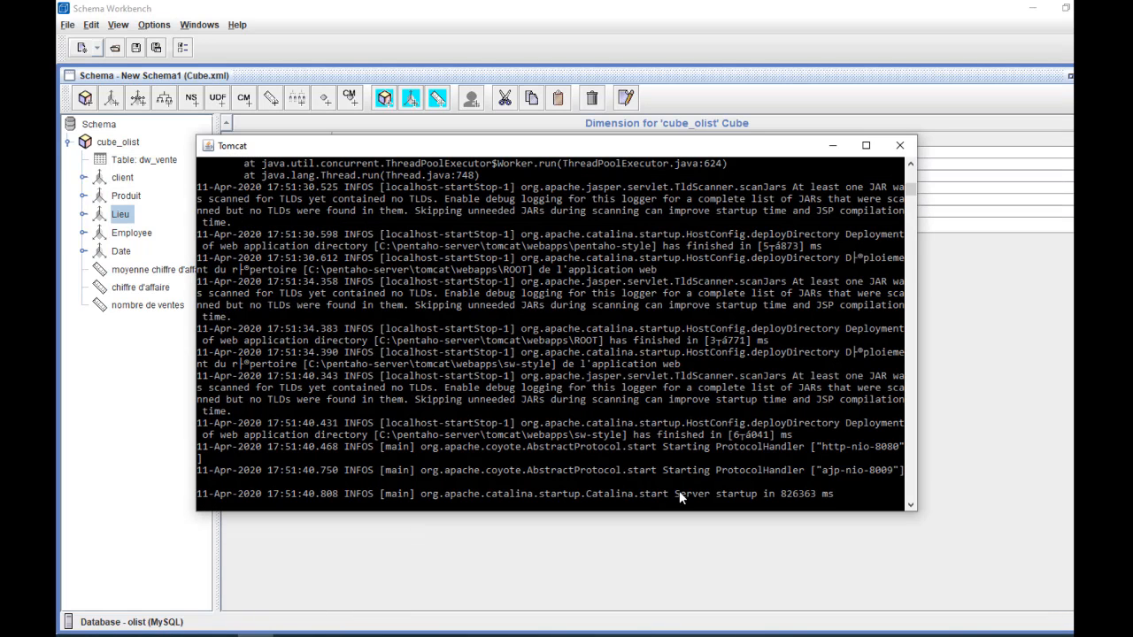
pyautogui.click(832, 145)
pyautogui.press('super+d')
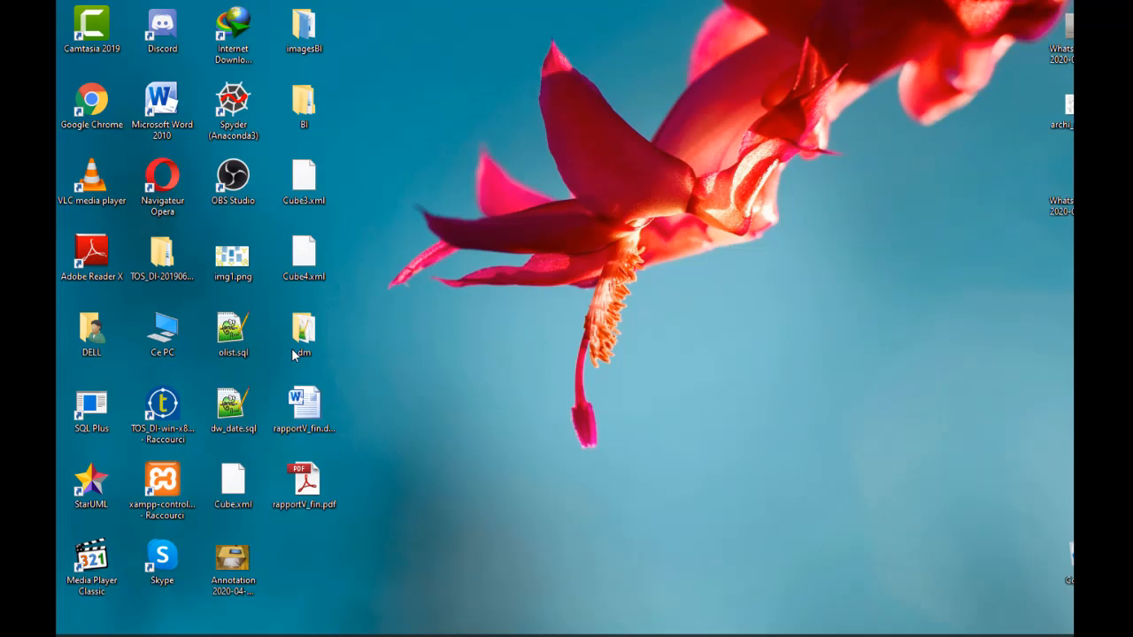
# - Open the Pentaho User Console at localhost:8080/pentaho/ in the Opera browser and sign in with the evaluator Administrator account
pyautogui.click(175, 186)
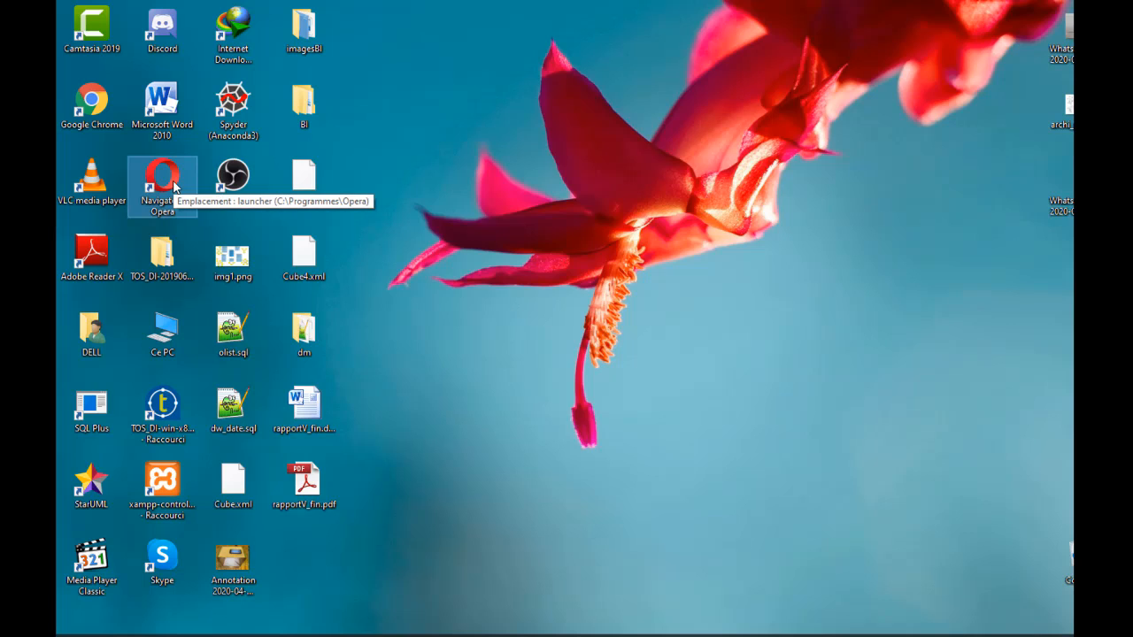
pyautogui.doubleClick(174, 186)
pyautogui.click(355, 36)
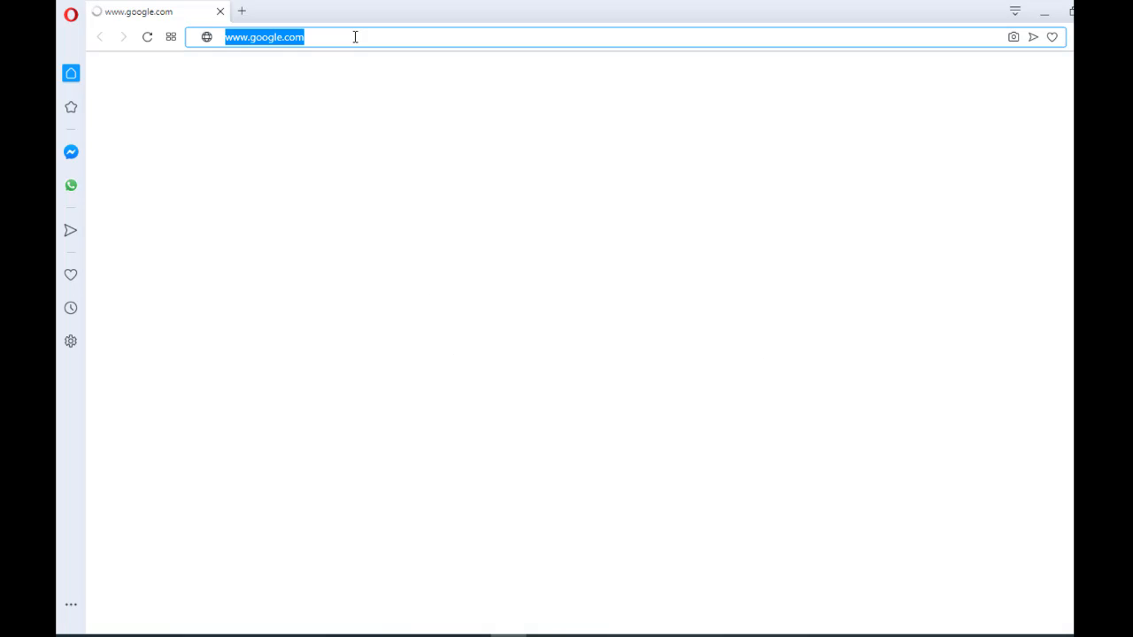
pyautogui.write('localohst')
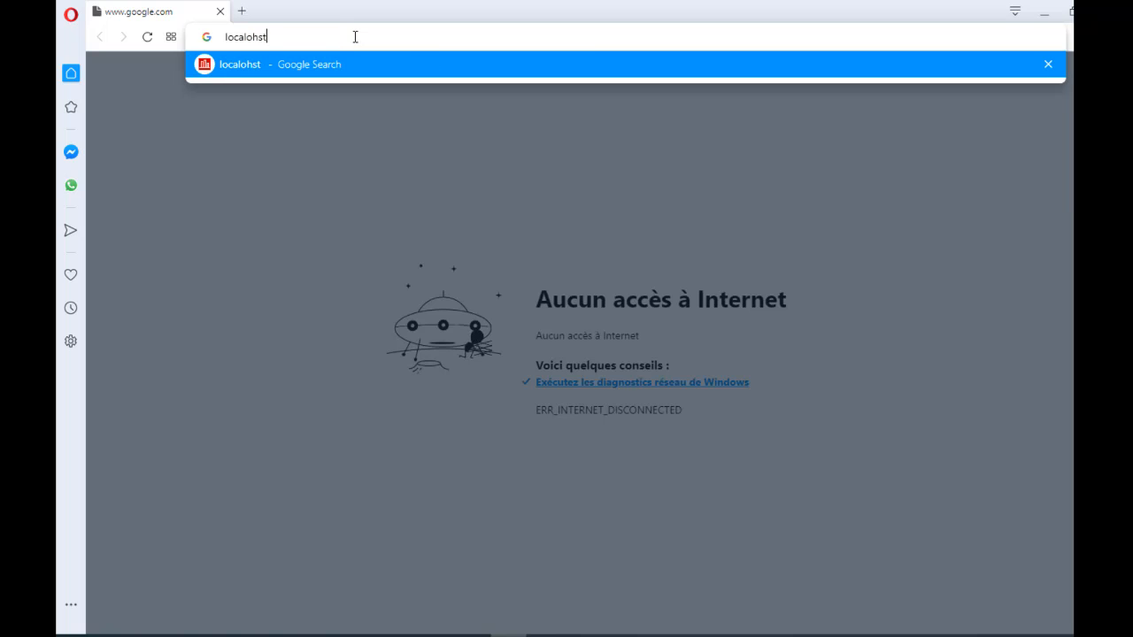
pyautogui.press('BackSpace')
pyautogui.press('BackSpace')
pyautogui.press('BackSpace')
pyautogui.press('BackSpace')
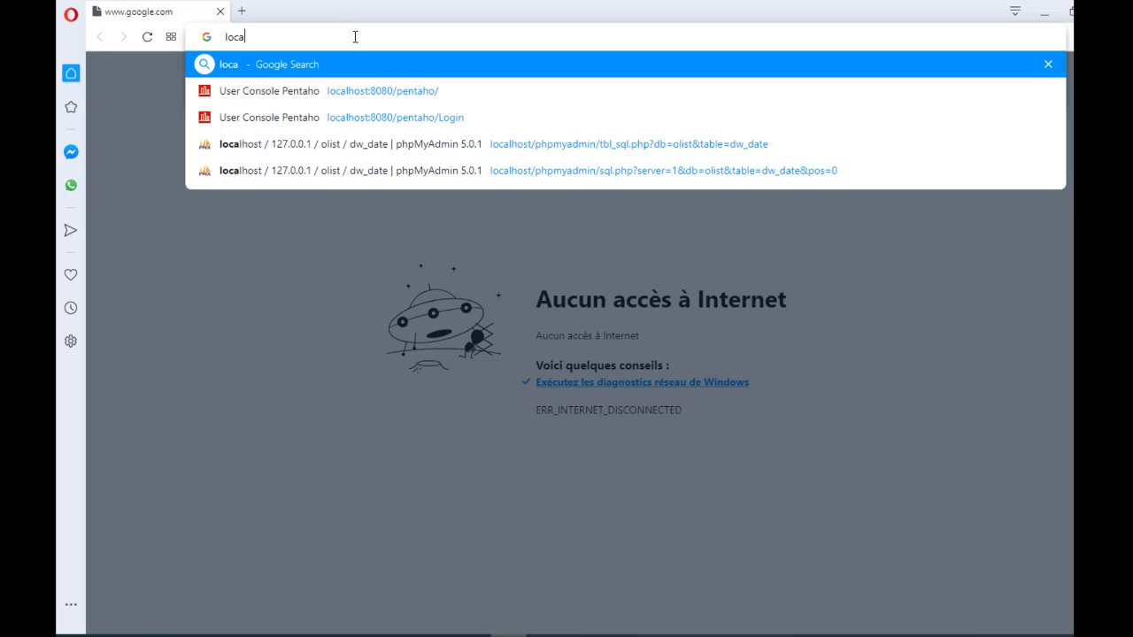
pyautogui.press('Down')
pyautogui.press('Return')
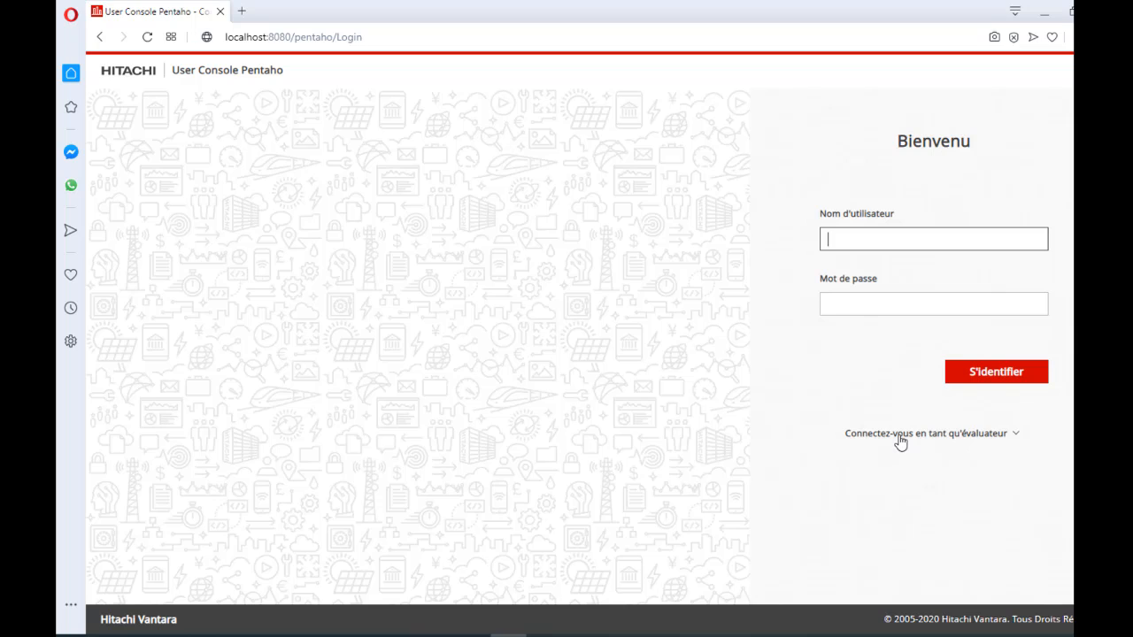
pyautogui.click(898, 439)
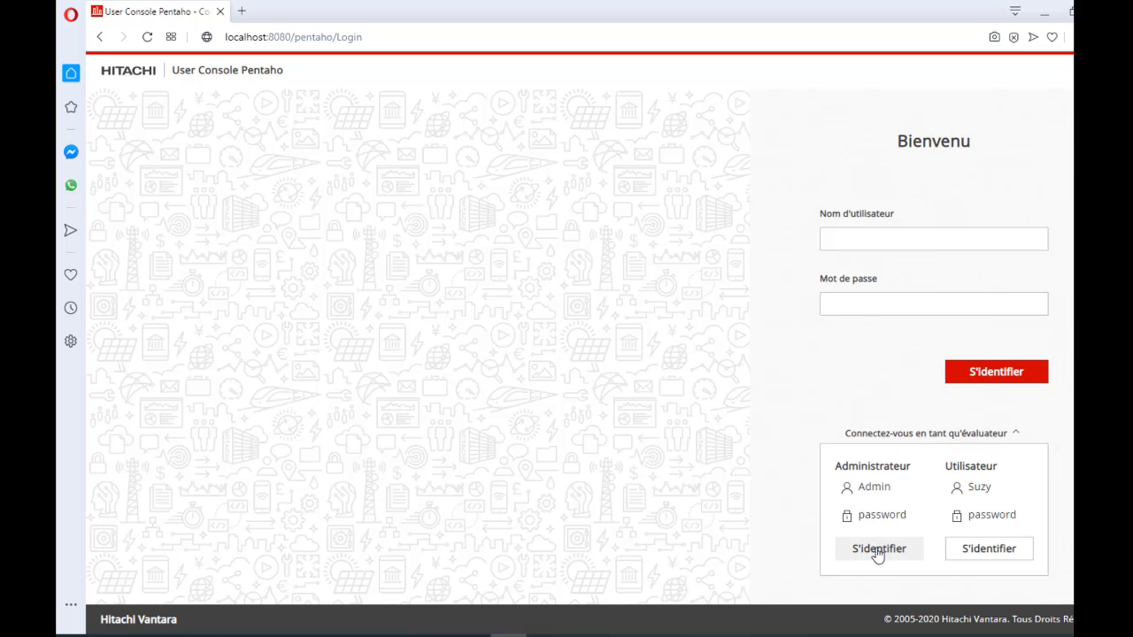
pyautogui.click(878, 551)
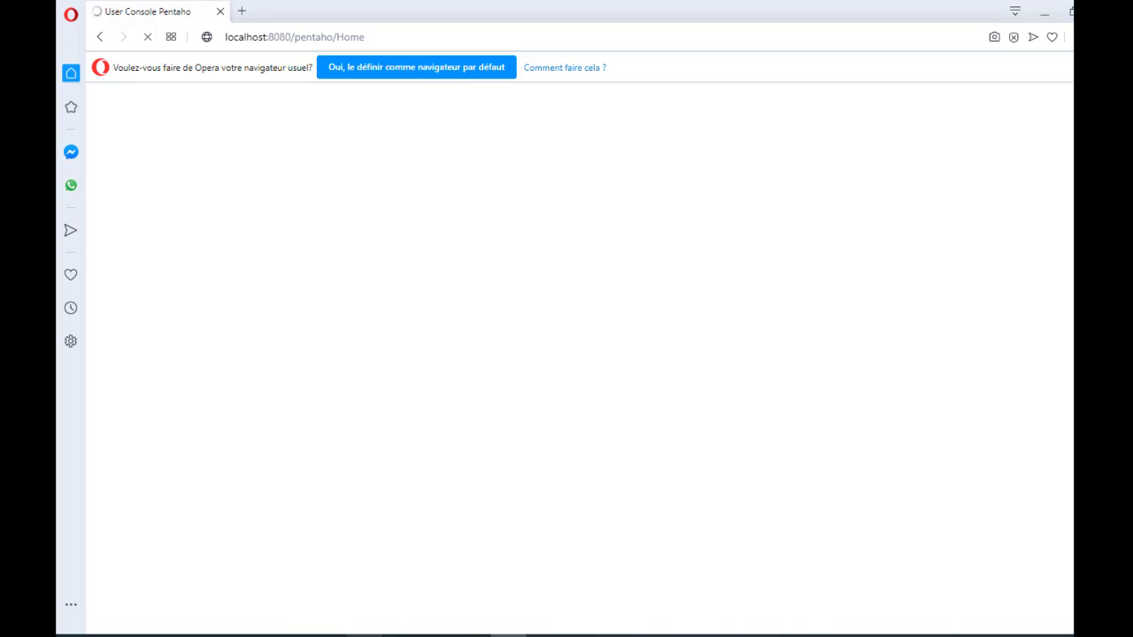
# - Switch to Schema Workbench and publish the cube_olist schema to the Pentaho server, overwriting the existing Cube.xml
pyautogui.click(328, 635)
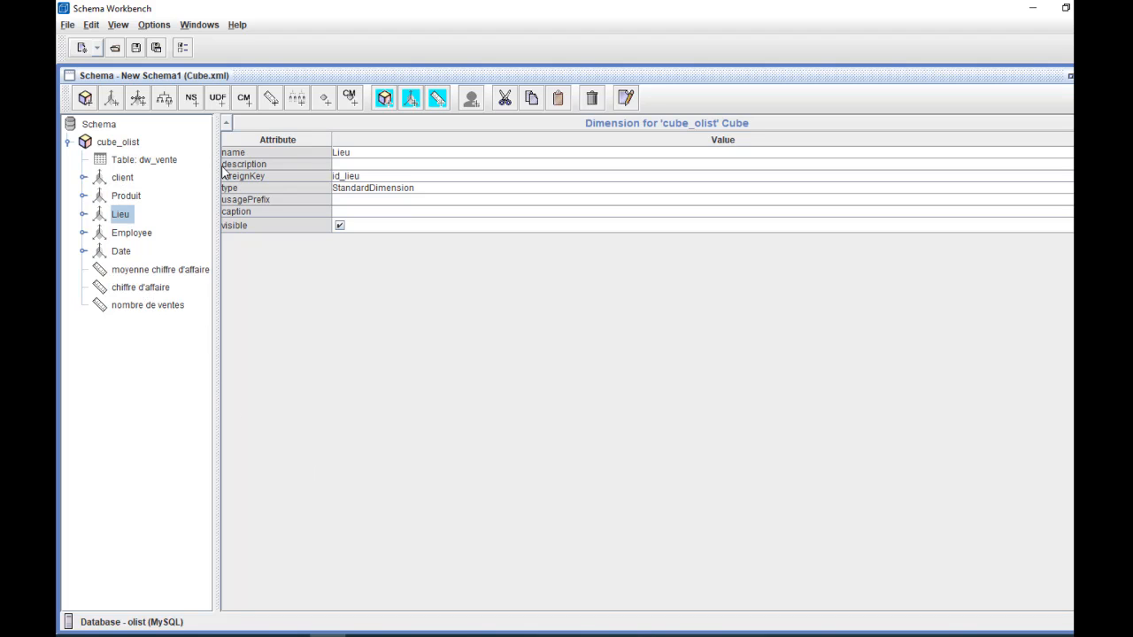
pyautogui.hotkey('ctrl', 's')
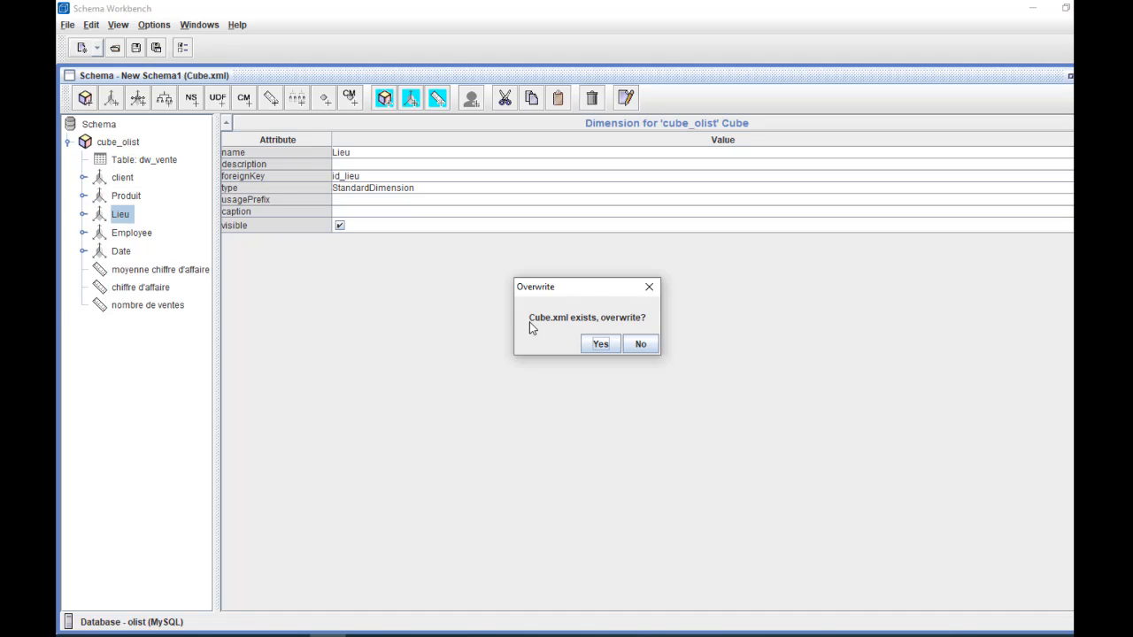
pyautogui.click(600, 346)
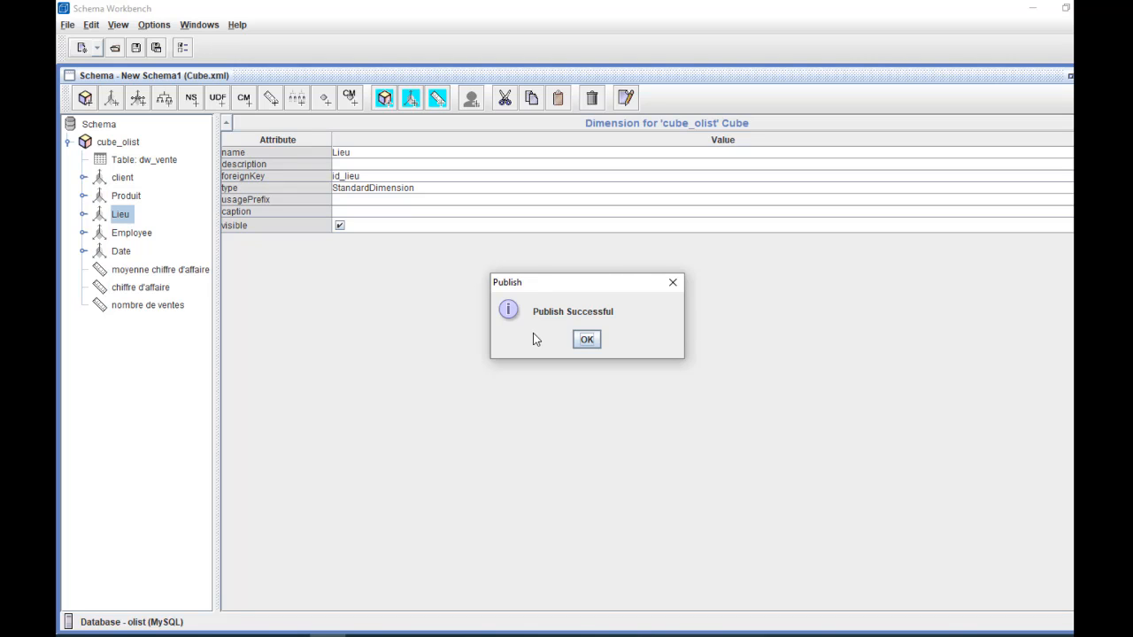
pyautogui.click(670, 283)
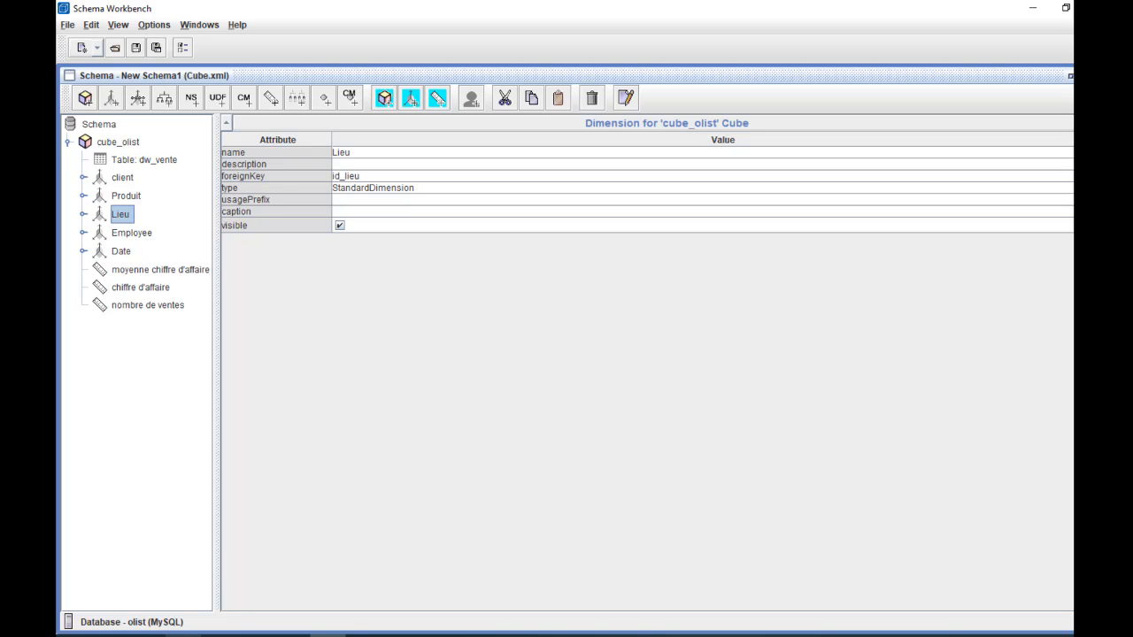
# - Switch back to Opera and reload the Pentaho home page
pyautogui.moveTo(327, 635)
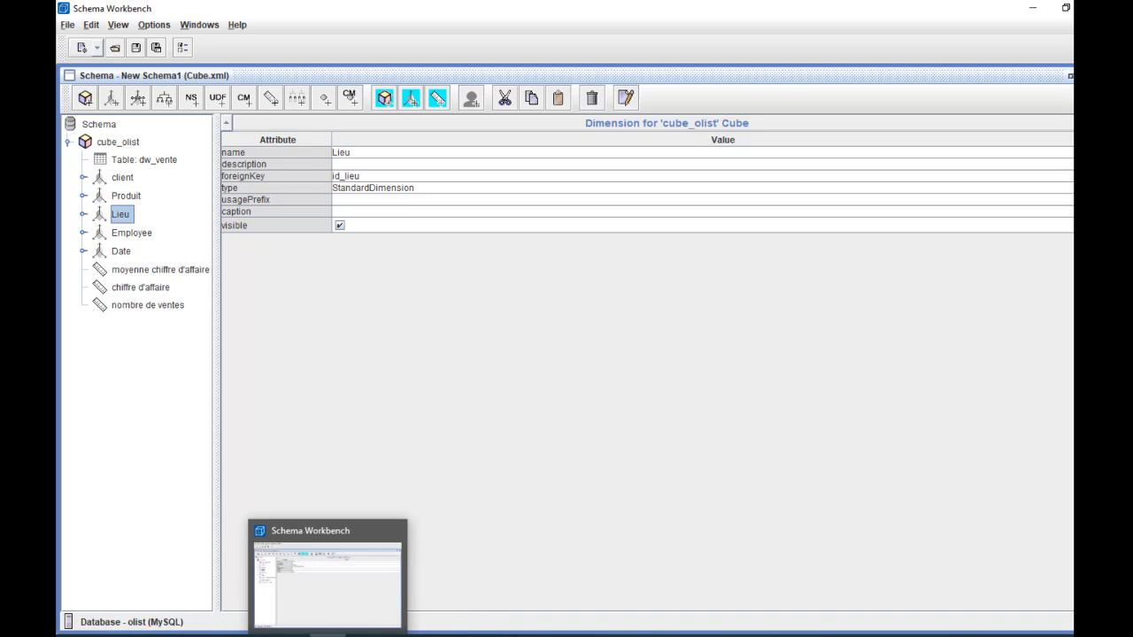
pyautogui.click(508, 635)
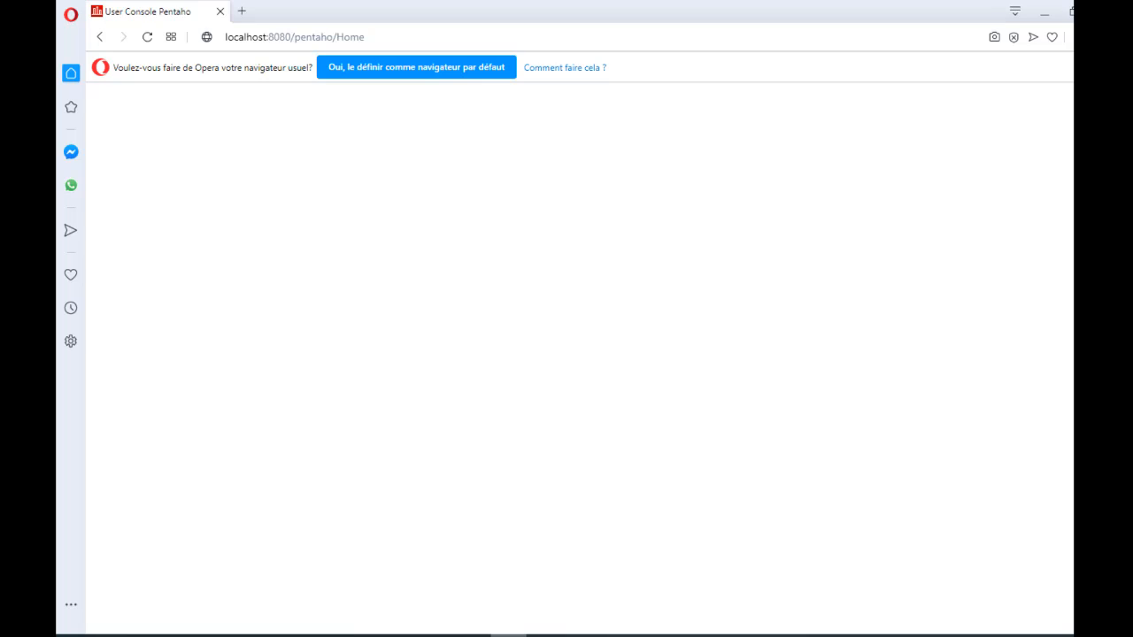
pyautogui.click(148, 38)
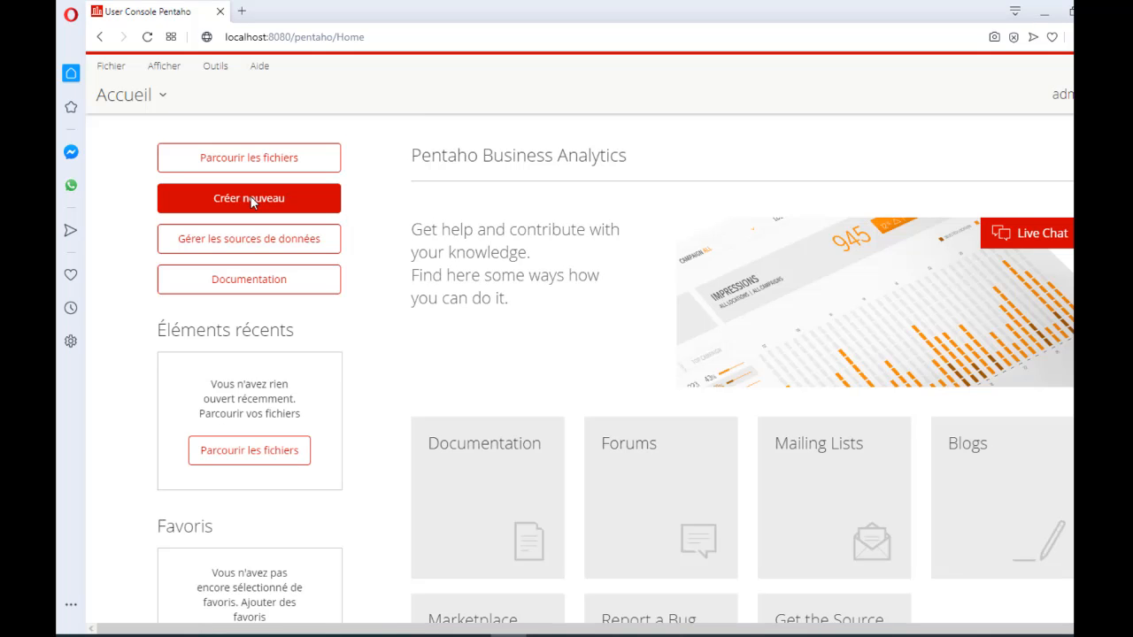
# - Create a Pivot4J View analysis report using the New Schema1 catalogue and the cube_olist cube
pyautogui.click(250, 203)
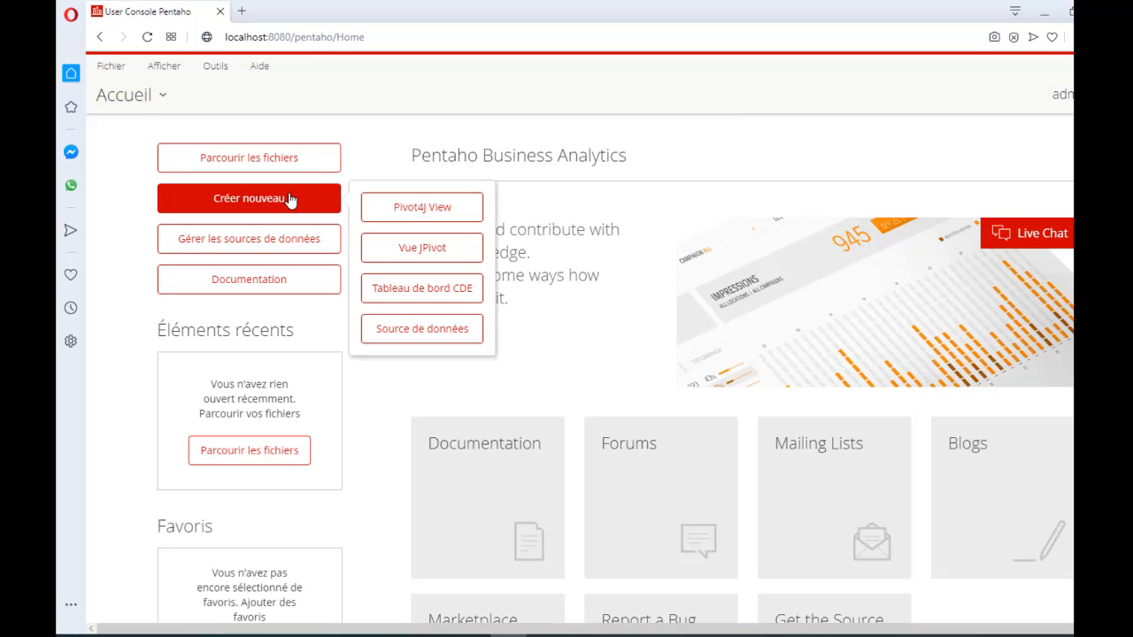
pyautogui.click(437, 211)
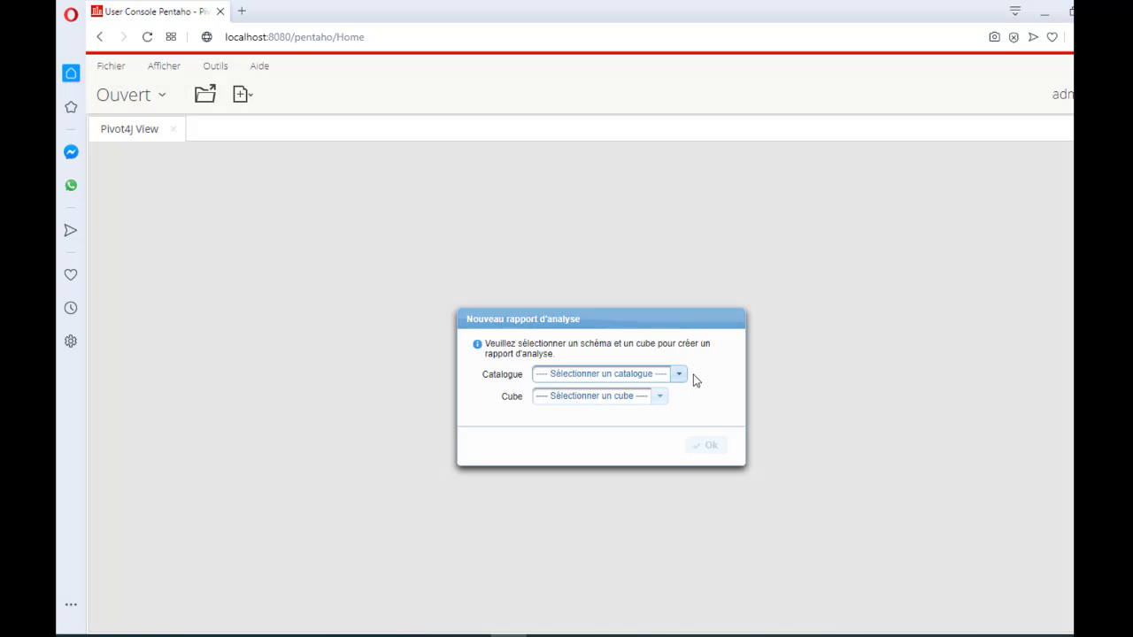
pyautogui.click(675, 377)
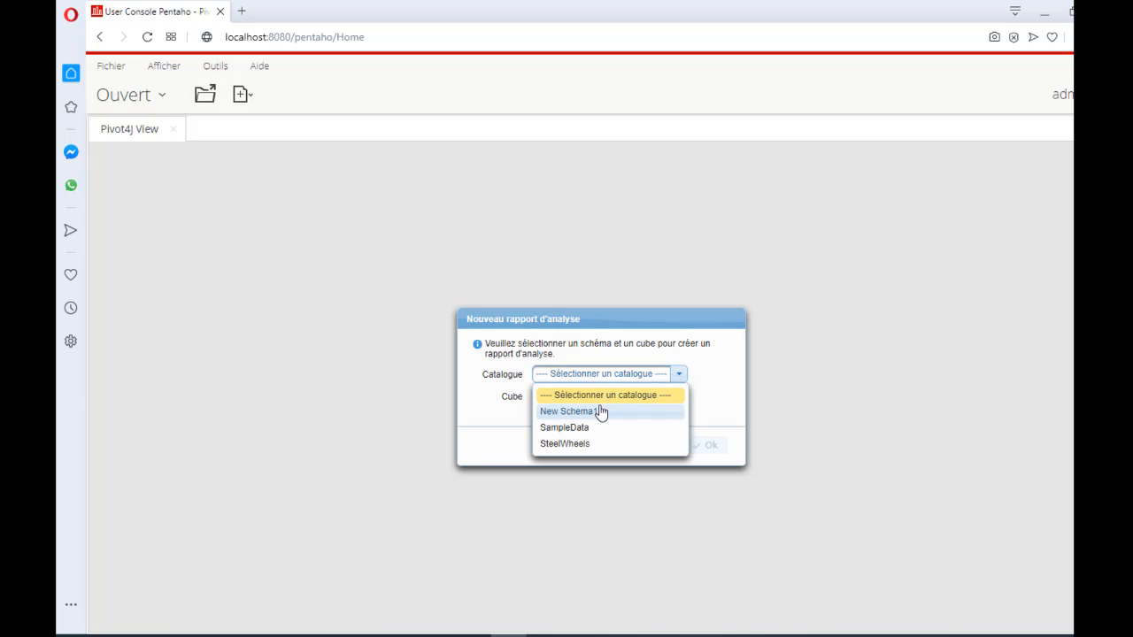
pyautogui.click(601, 412)
pyautogui.click(629, 415)
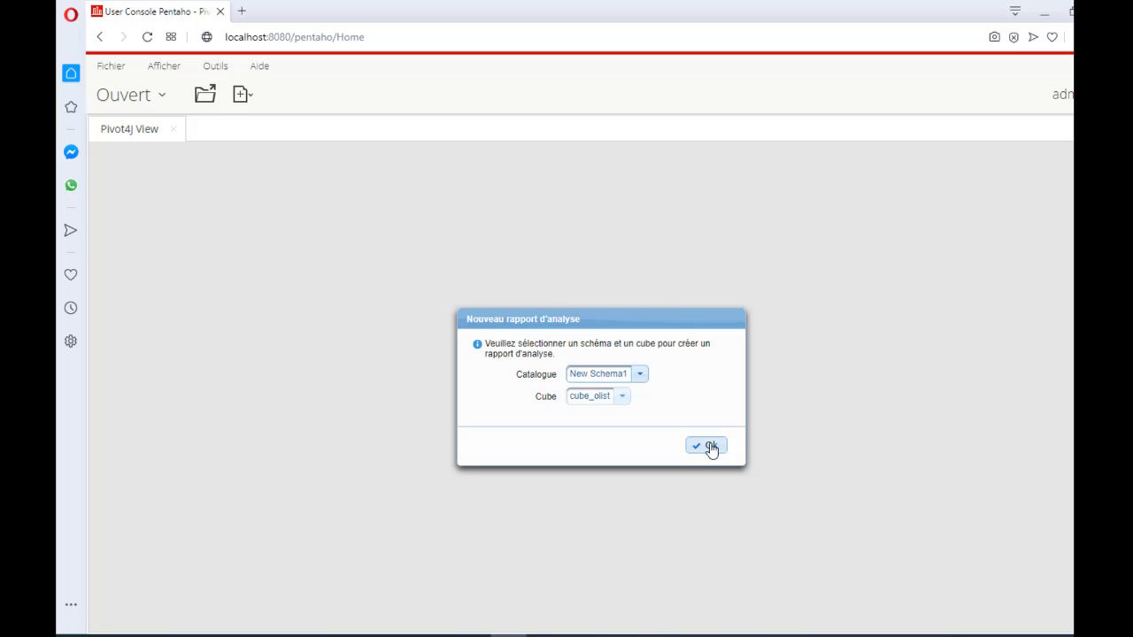
pyautogui.click(712, 448)
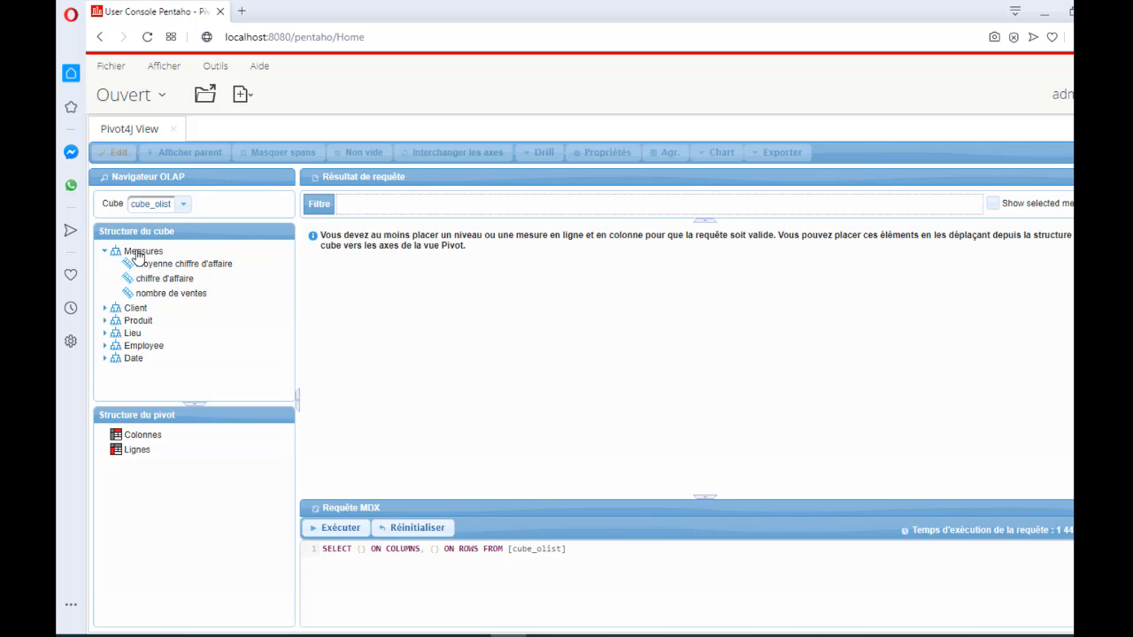
# - Place all the Measures on the pivot's columns and the mois level of the Date dimension on its rows
pyautogui.moveTo(137, 254); pyautogui.dragTo(130, 439)
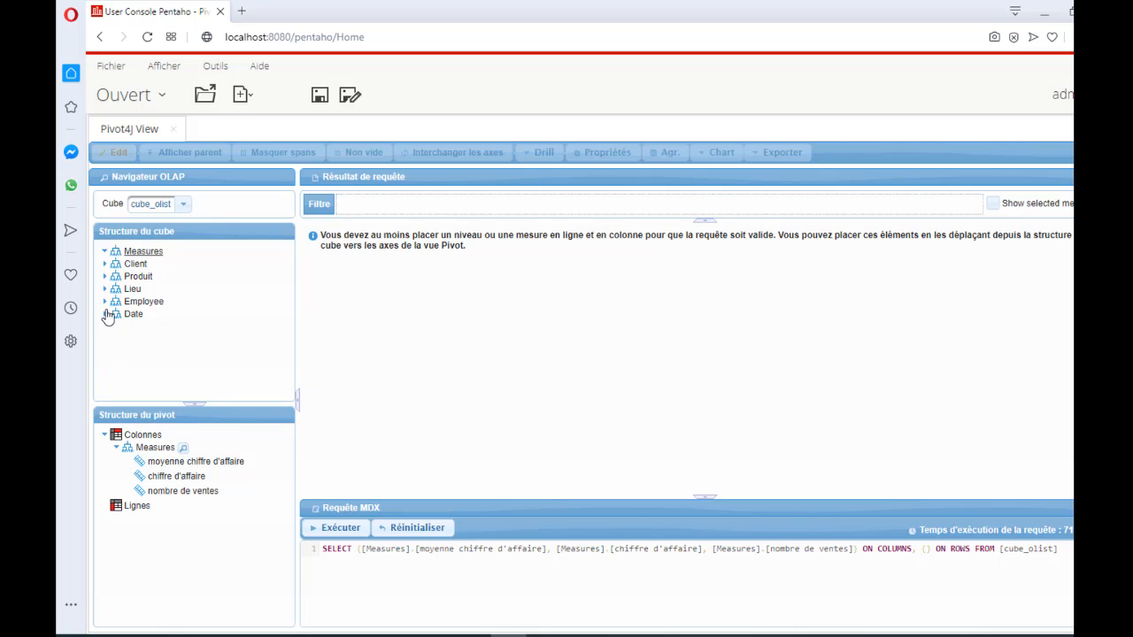
pyautogui.click(105, 314)
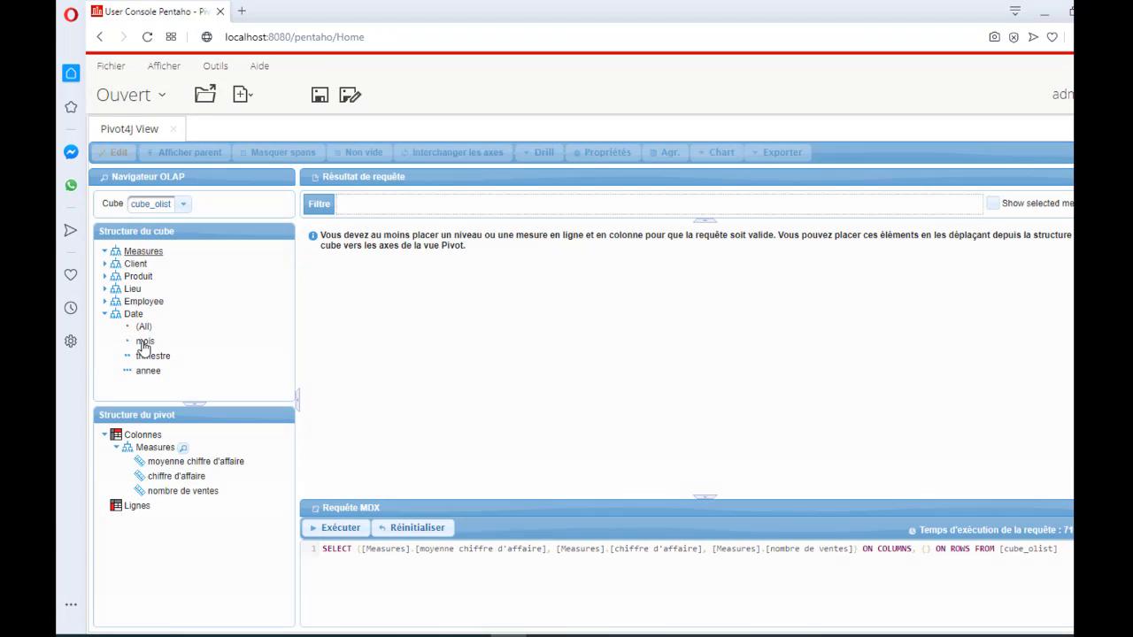
pyautogui.moveTo(144, 346); pyautogui.dragTo(148, 516)
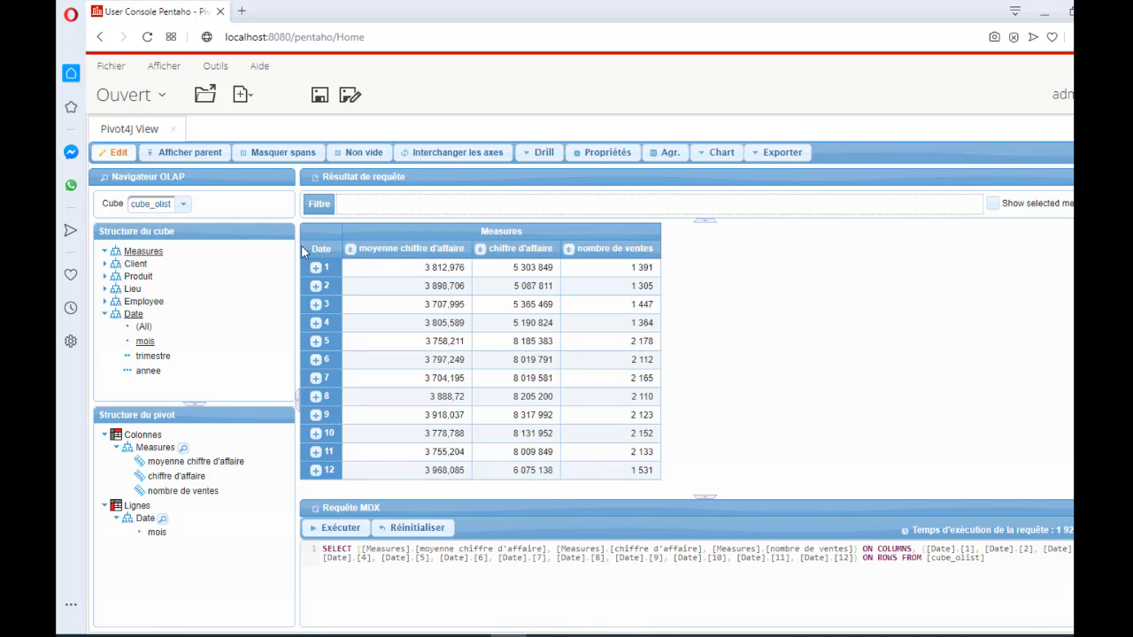
# - Show the parent members in the result table and add a Total aggregation on the rows axis
pyautogui.click(186, 152)
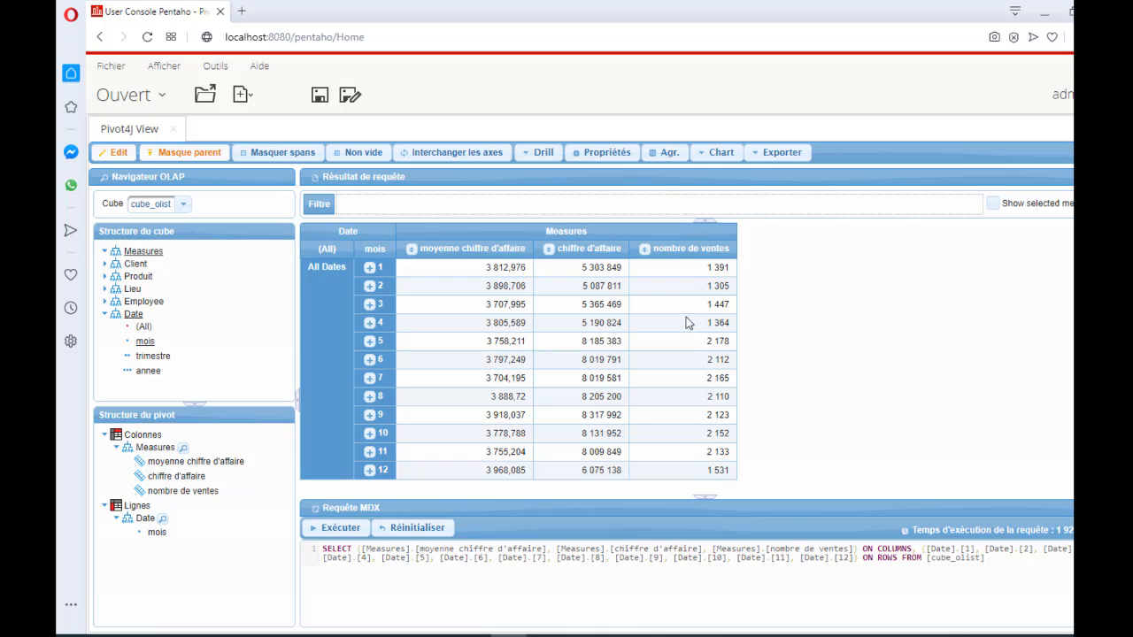
pyautogui.click(666, 155)
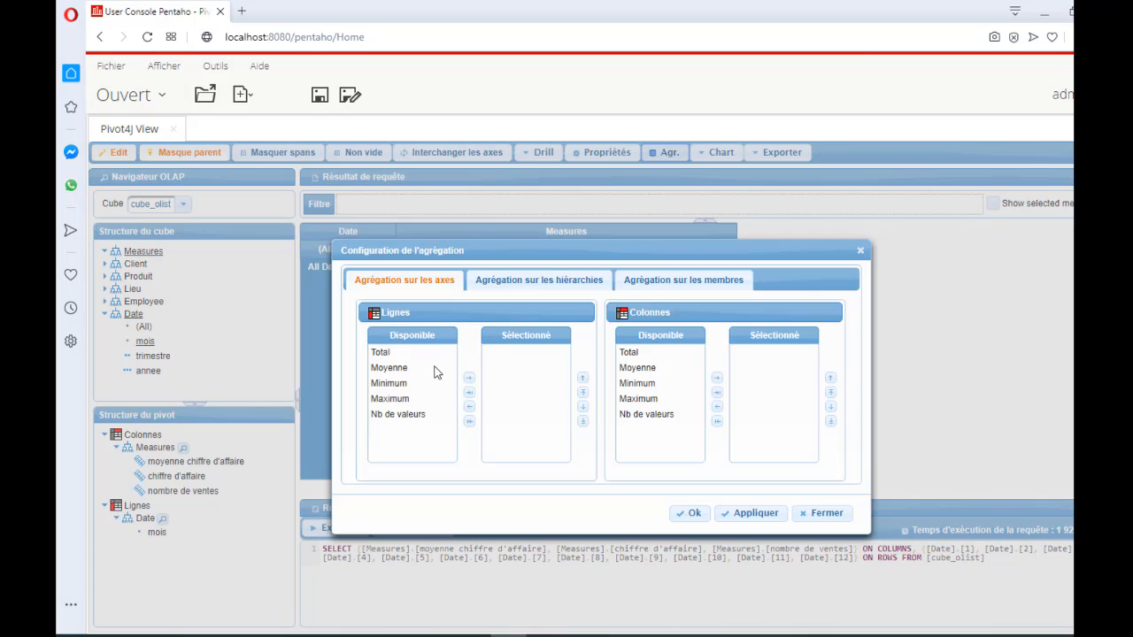
pyautogui.moveTo(384, 352); pyautogui.dragTo(522, 355)
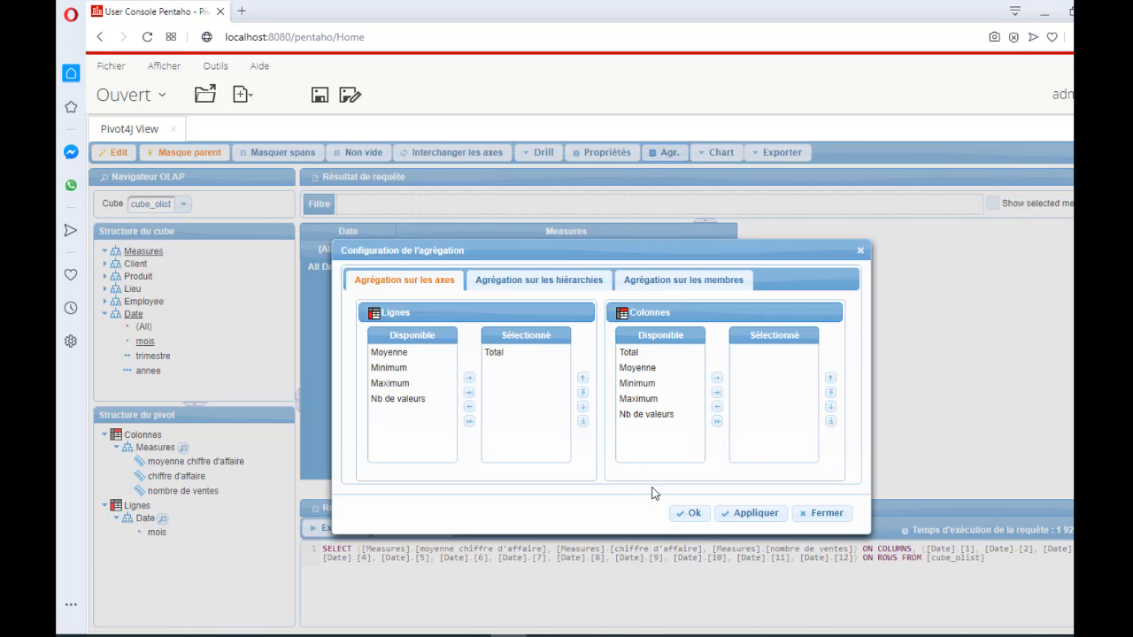
pyautogui.click(695, 520)
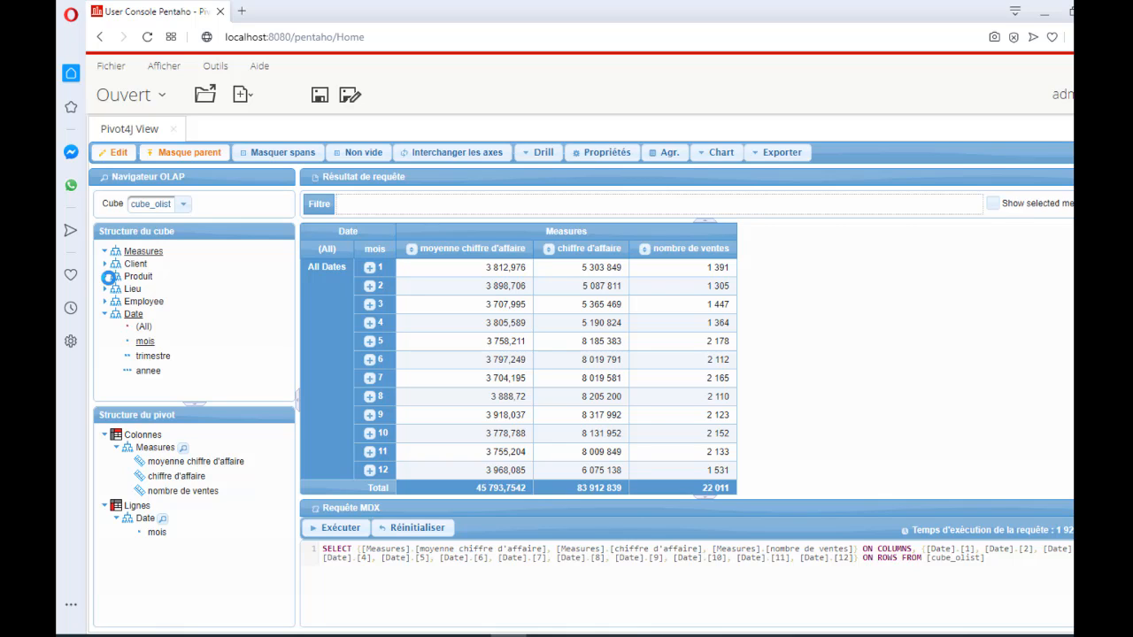
# - Add the catégorie level of the Produit dimension to the rows ahead of Date and review the monthly measures per category
pyautogui.click(104, 277)
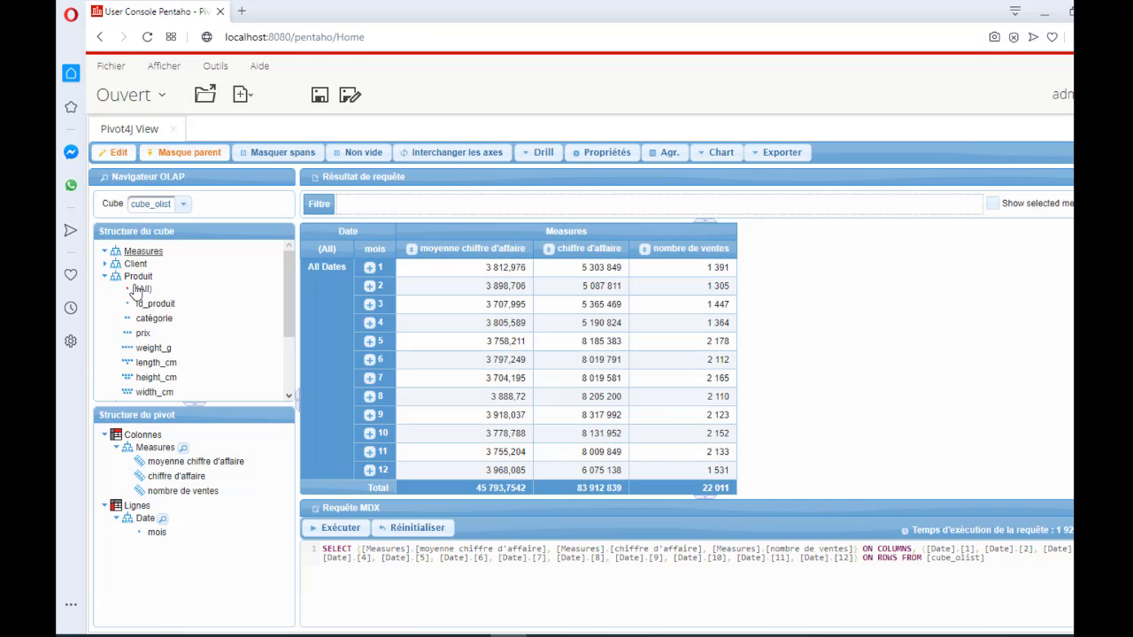
pyautogui.moveTo(153, 320); pyautogui.dragTo(129, 511)
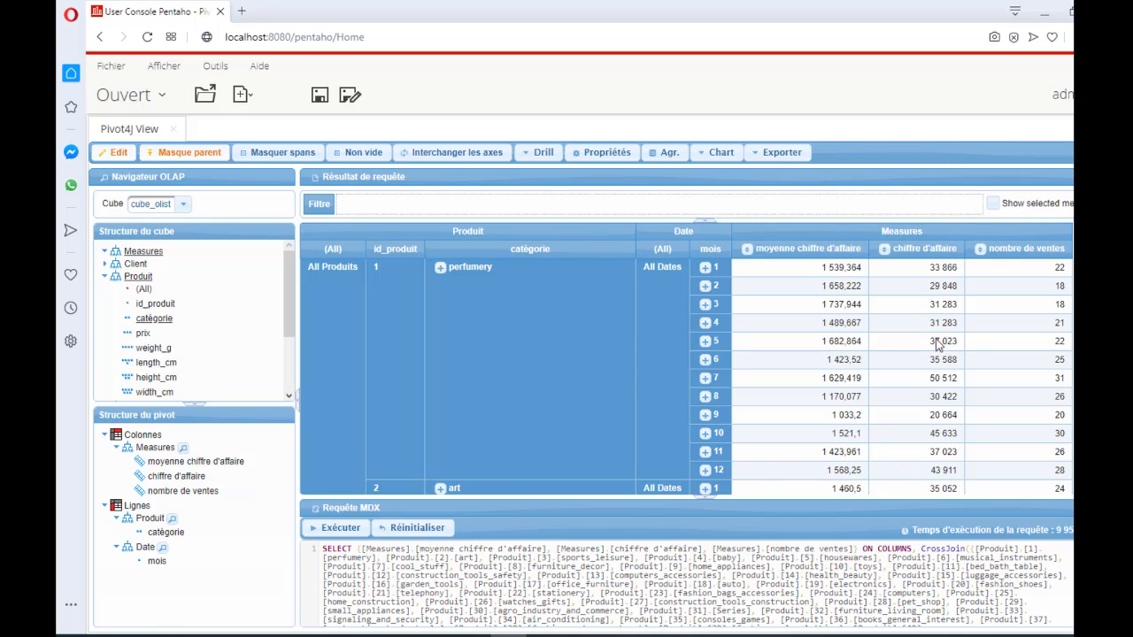
pyautogui.scroll(-1, 686, 359)
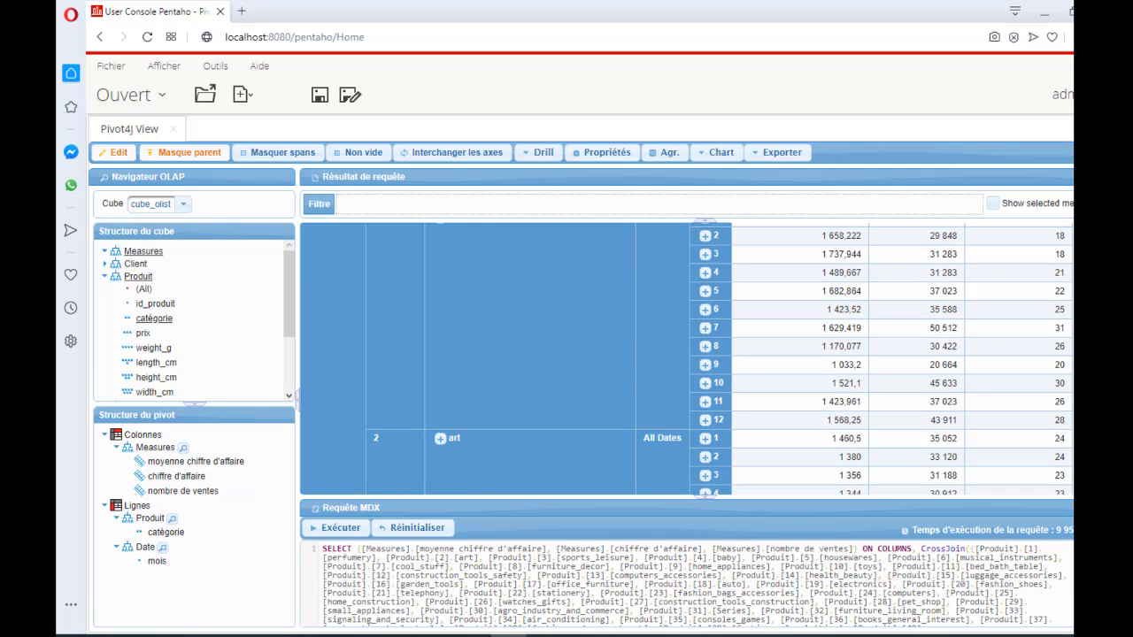
pyautogui.scroll(-20, 1012, 304)
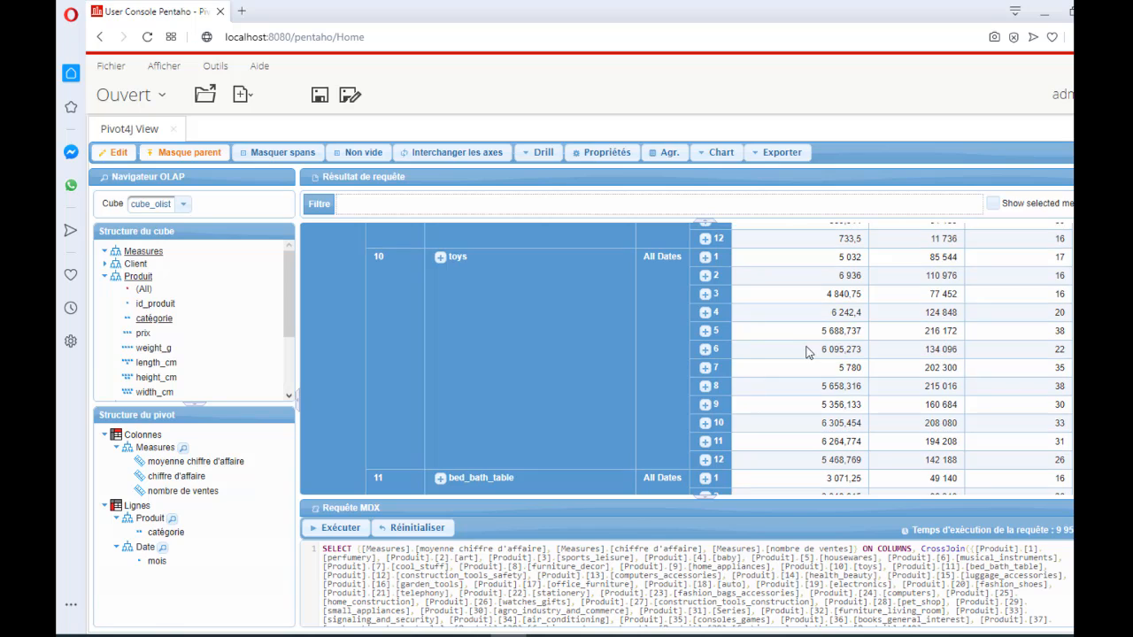
pyautogui.scroll(2, 686, 358)
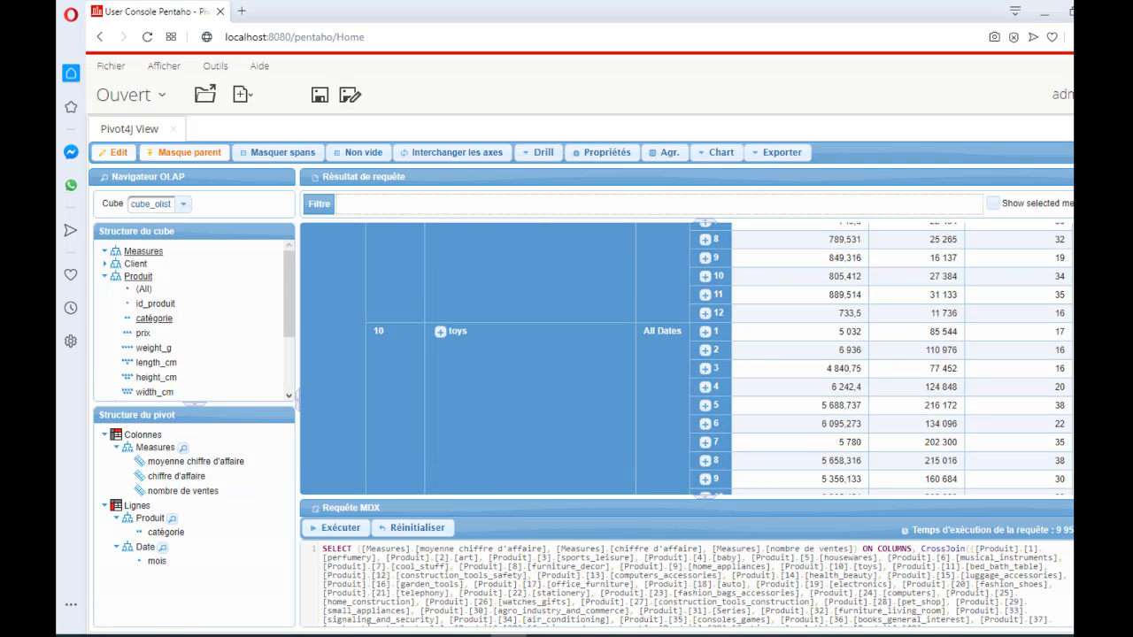
pyautogui.scroll(20, 702, 323)
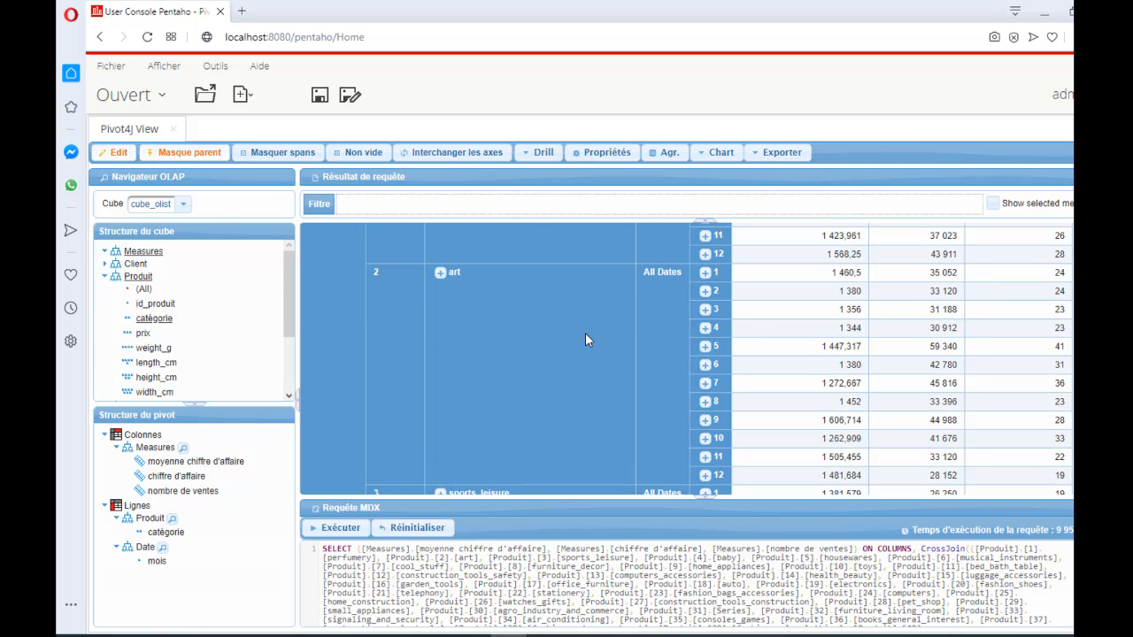
pyautogui.scroll(5, 443, 363)
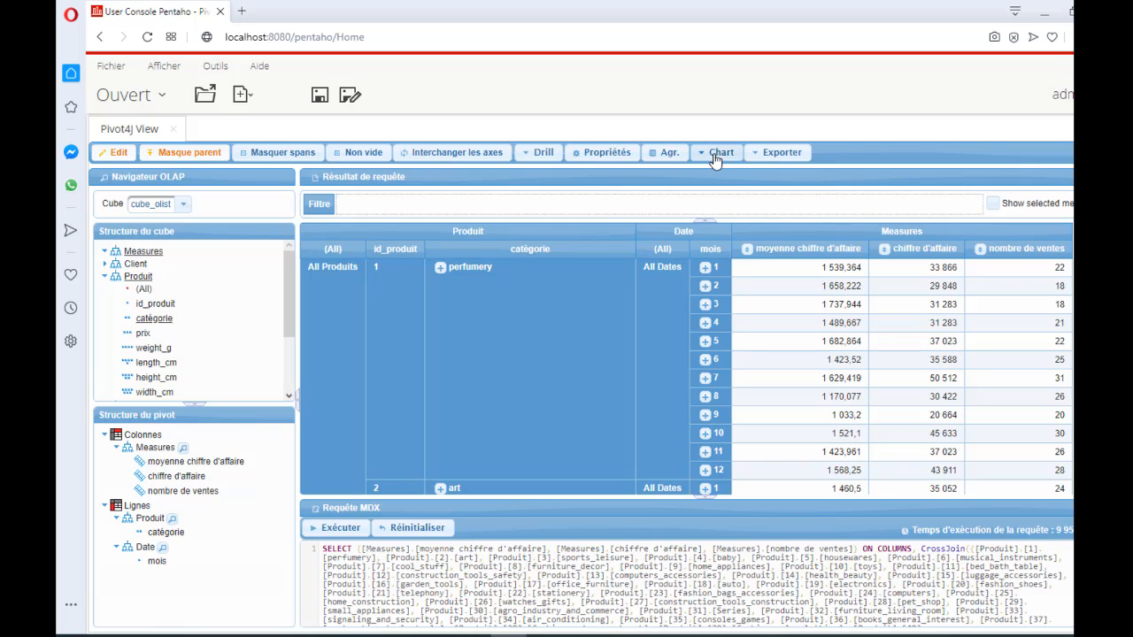
pyautogui.click(706, 155)
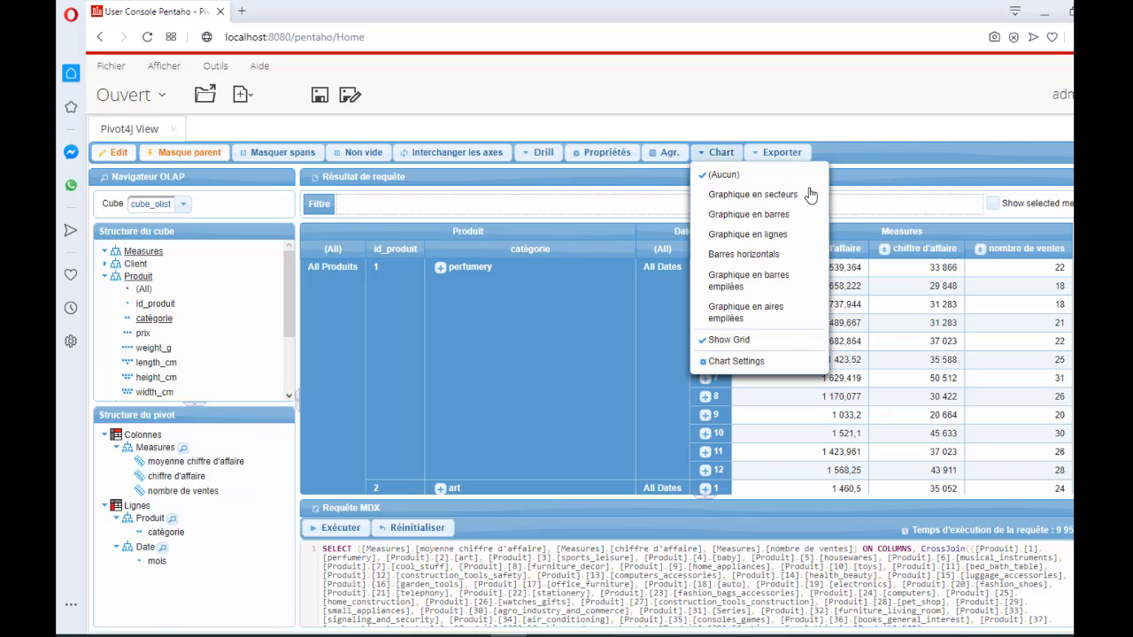
pyautogui.click(757, 220)
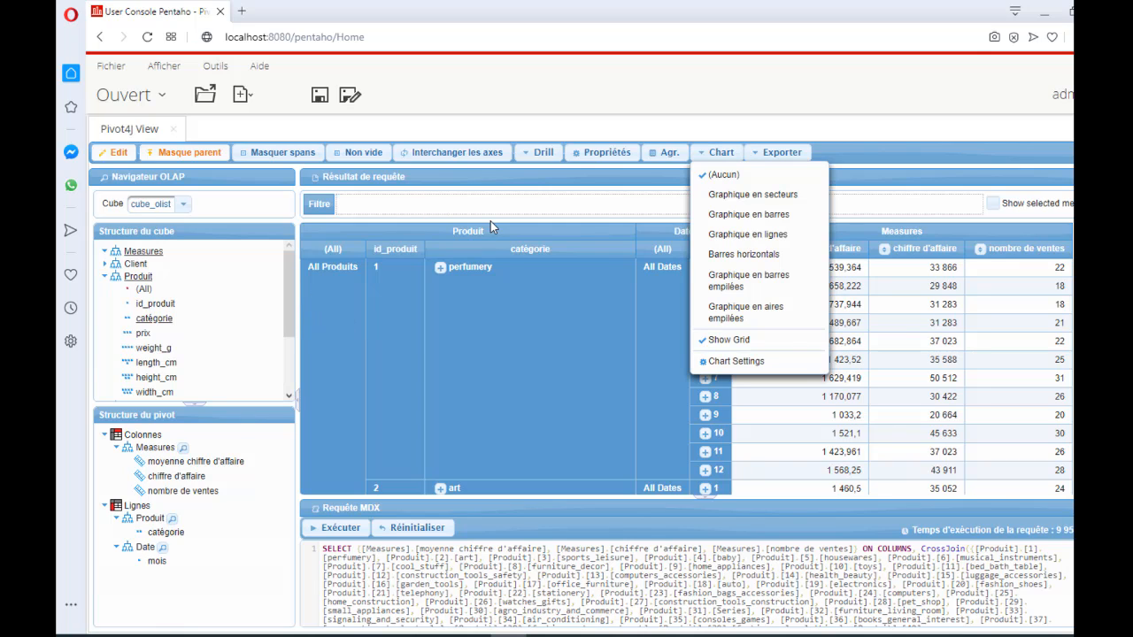
pyautogui.click(277, 234)
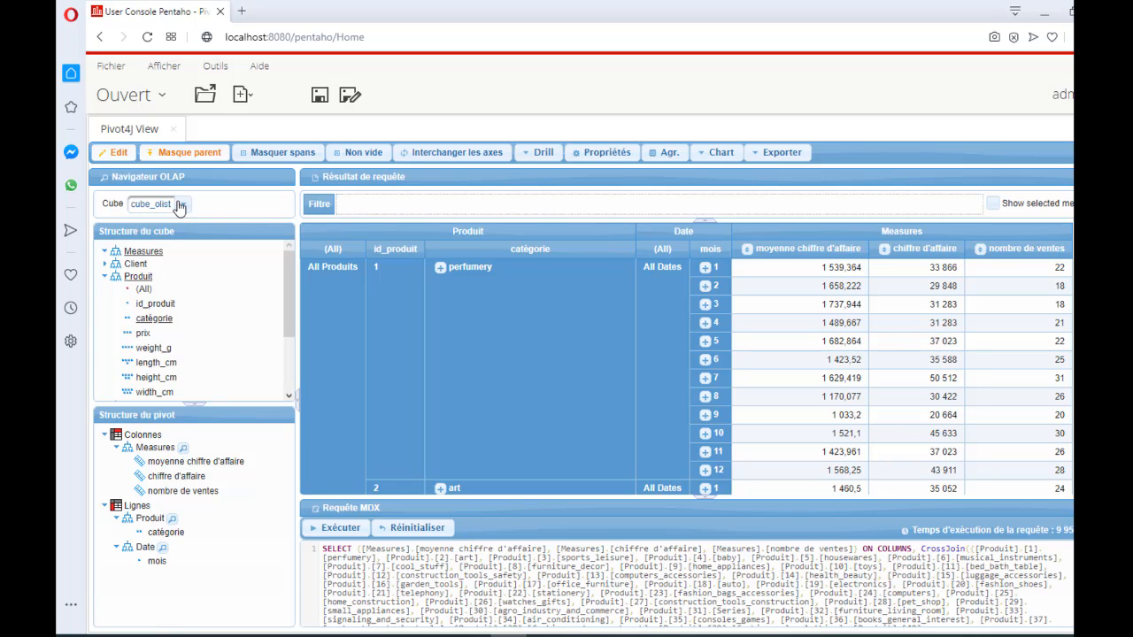
# - Clear the current pivot by deselecting the cube, and select cube_olist again to start an empty query
pyautogui.click(179, 205)
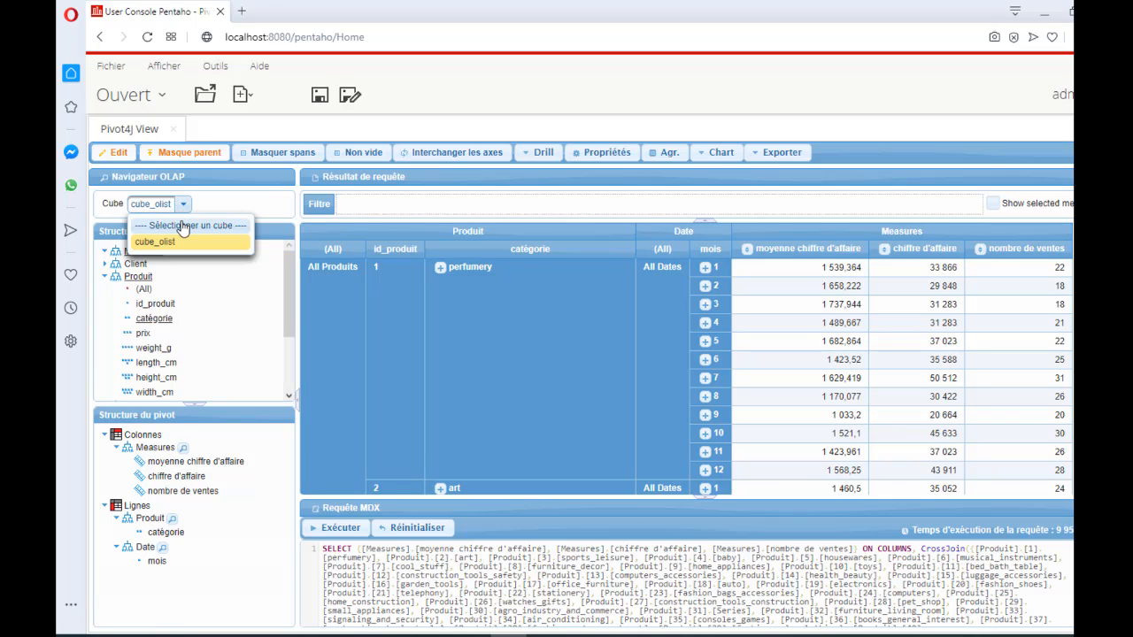
pyautogui.click(183, 227)
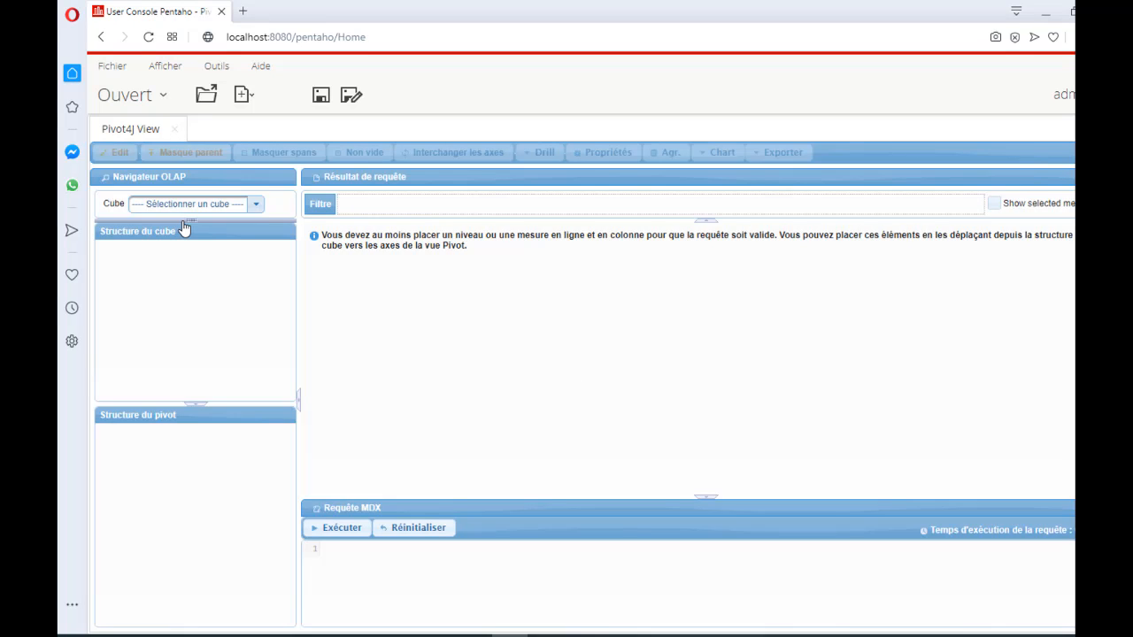
pyautogui.click(255, 205)
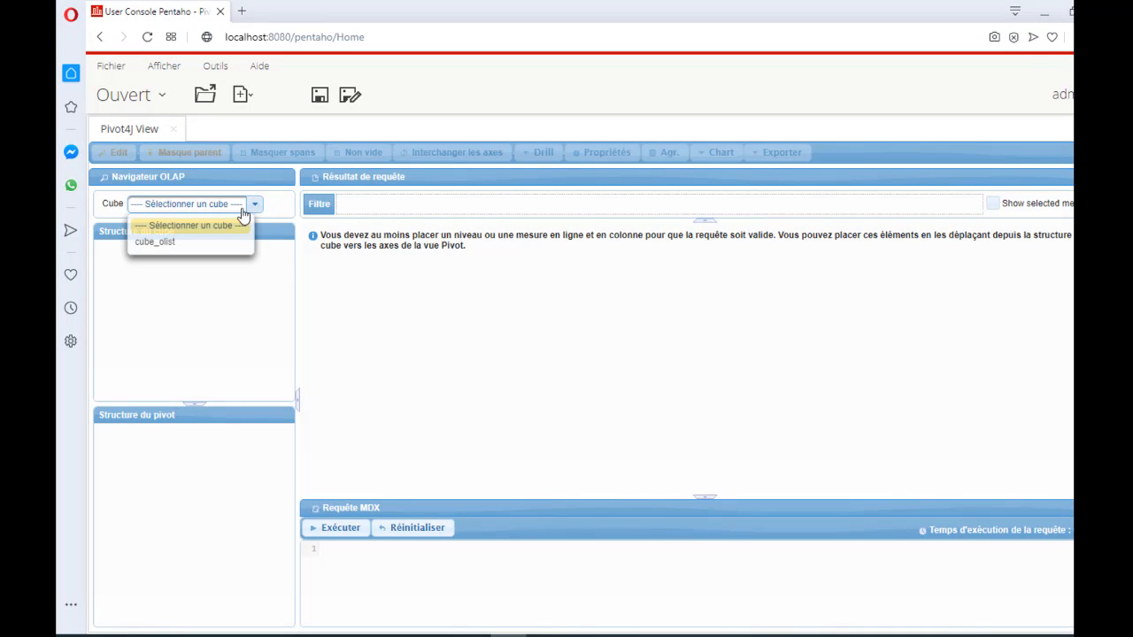
pyautogui.click(197, 242)
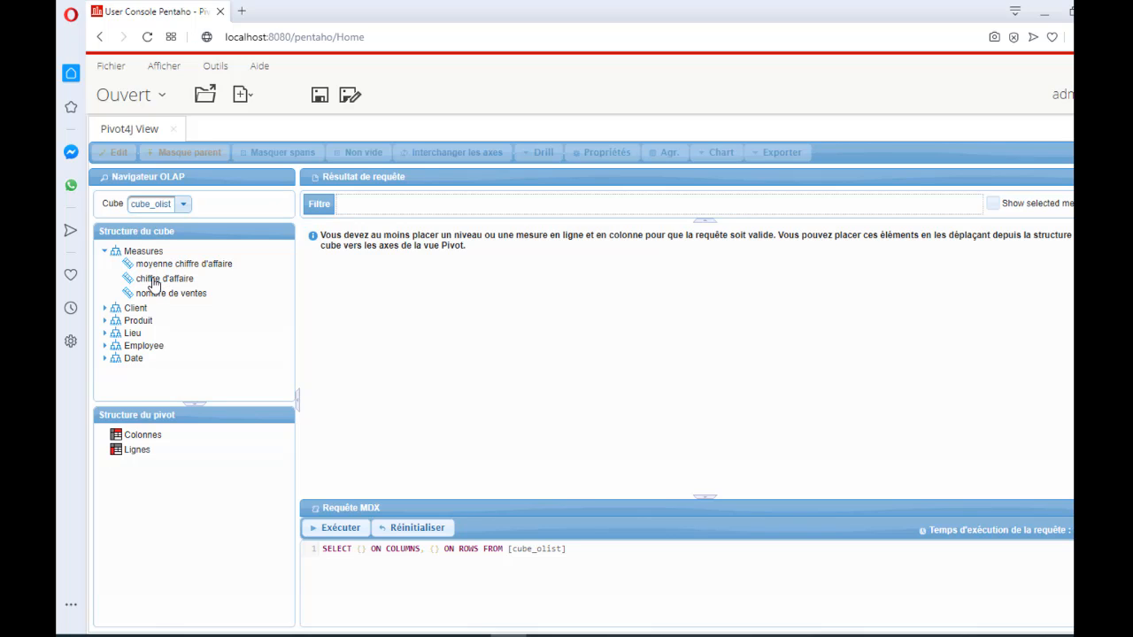
# - Place the nombre de ventes and chiffre d'affaire measures on the columns and the annee level of Date on the rows
pyautogui.moveTo(152, 283); pyautogui.dragTo(131, 464)
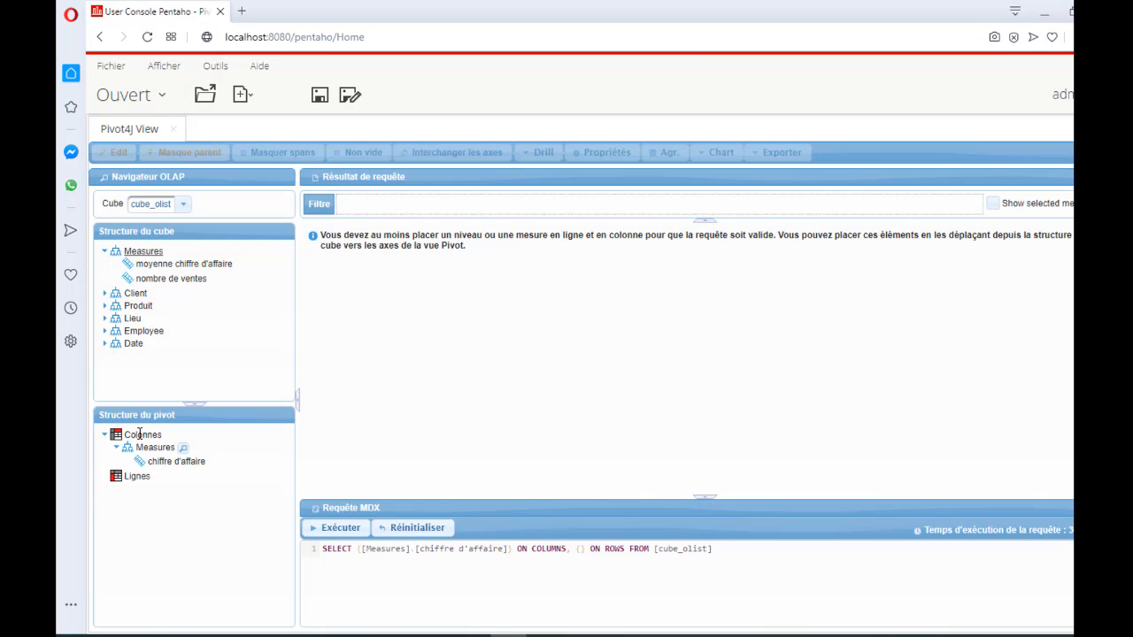
pyautogui.moveTo(169, 284); pyautogui.dragTo(137, 443)
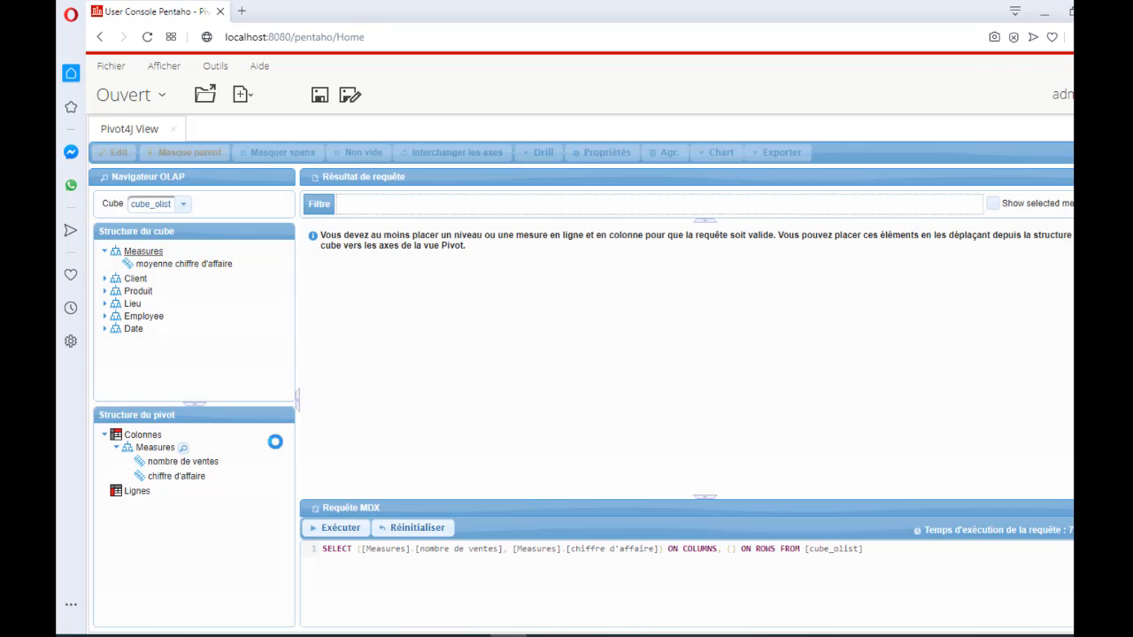
pyautogui.click(105, 330)
pyautogui.moveTo(147, 356); pyautogui.dragTo(128, 501)
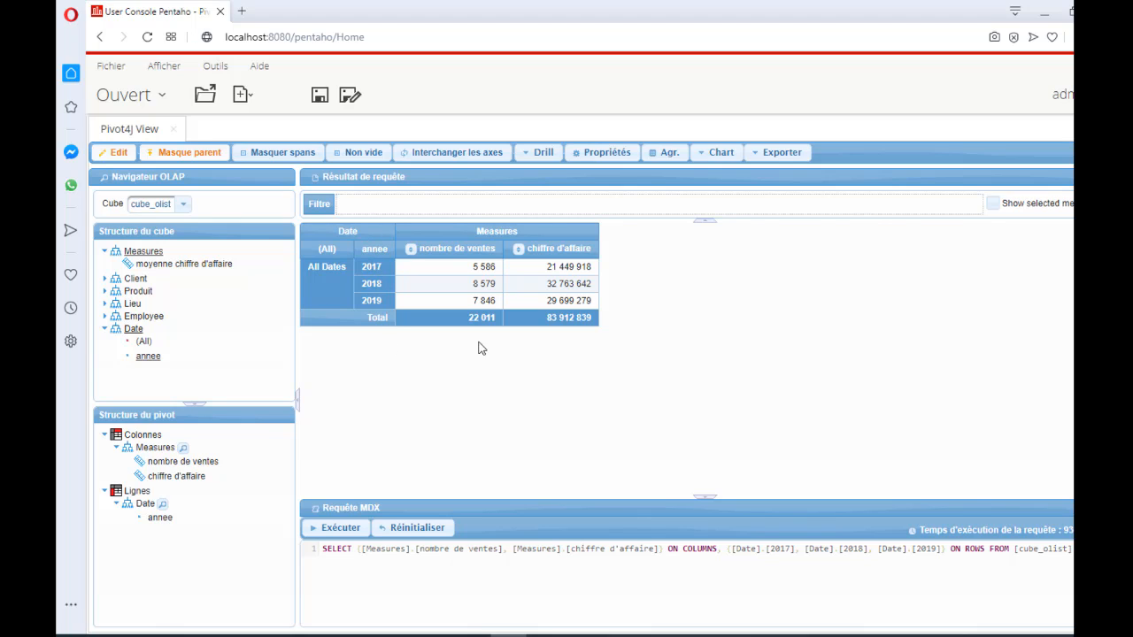
# - Display the yearly nombre de ventes and chiffre d'affaire as pie charts and compare them with the result table
pyautogui.click(718, 154)
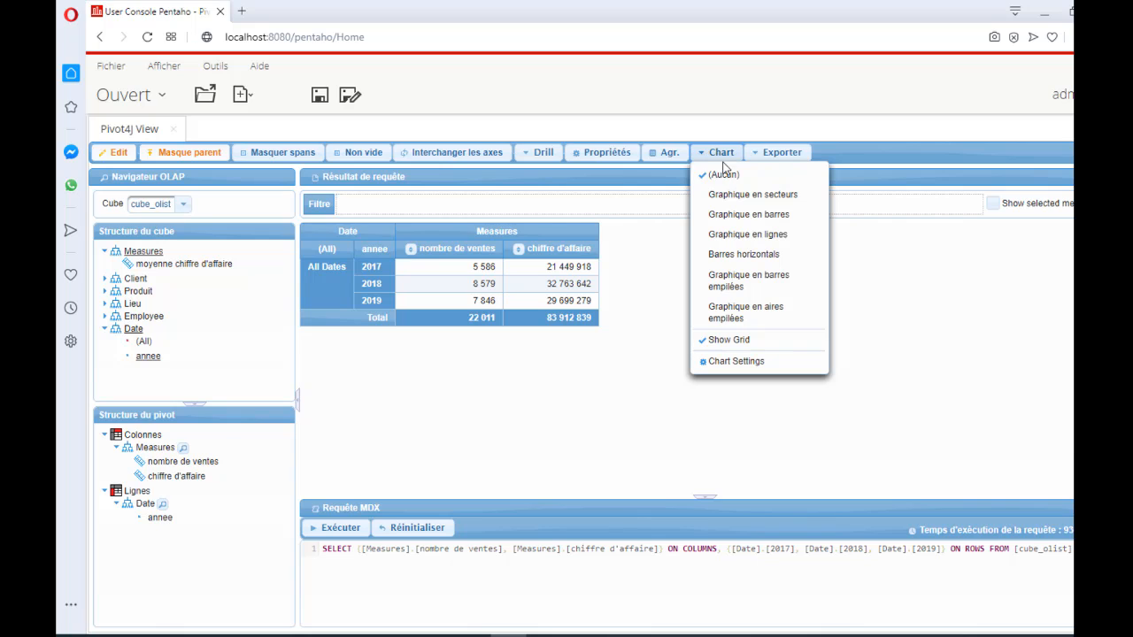
pyautogui.click(755, 200)
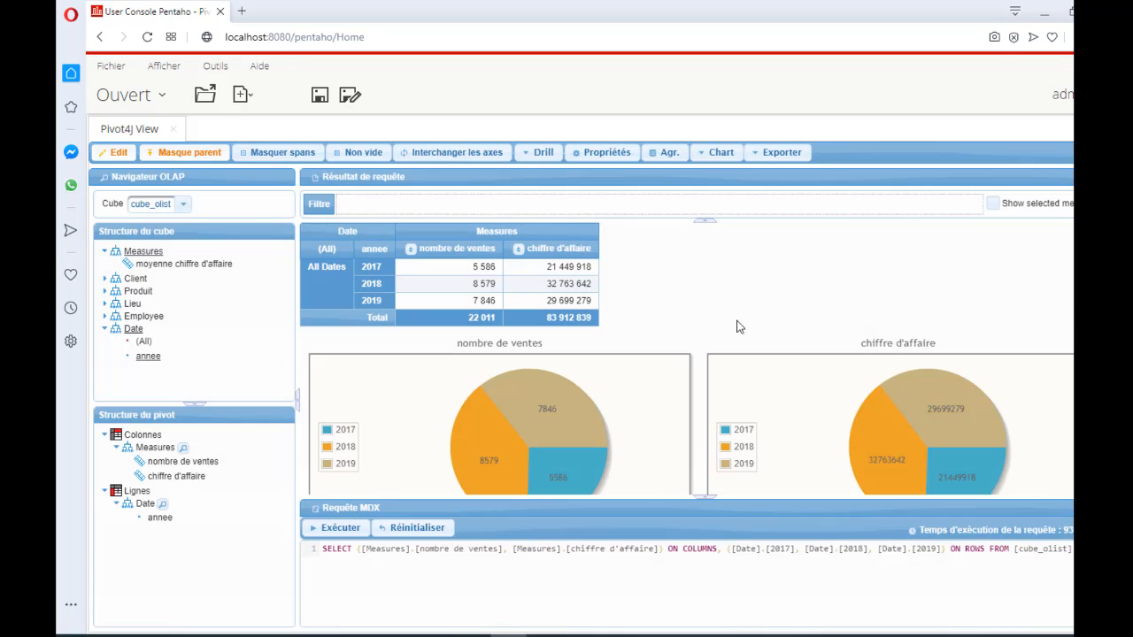
pyautogui.scroll(-1, 799, 370)
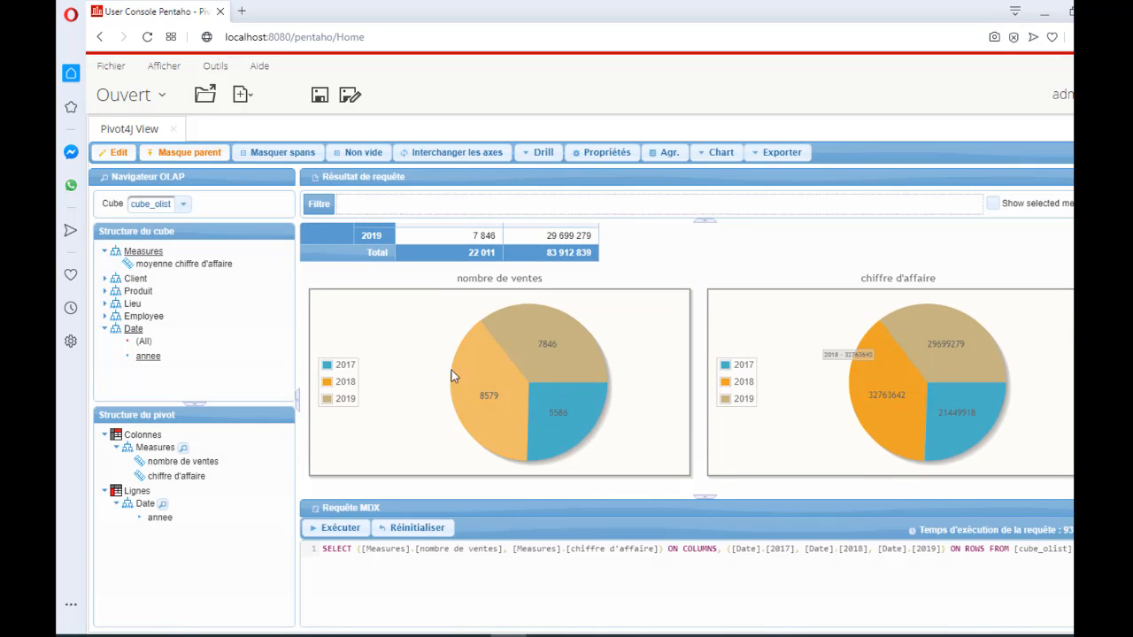
pyautogui.scroll(1, 517, 306)
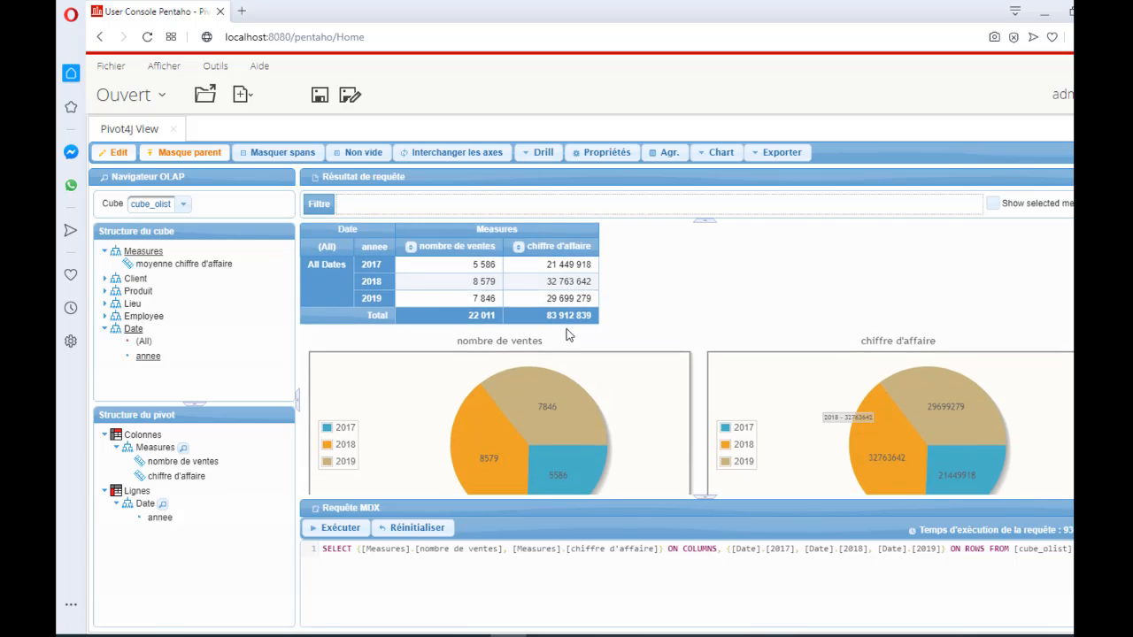
pyautogui.scroll(-1, 563, 324)
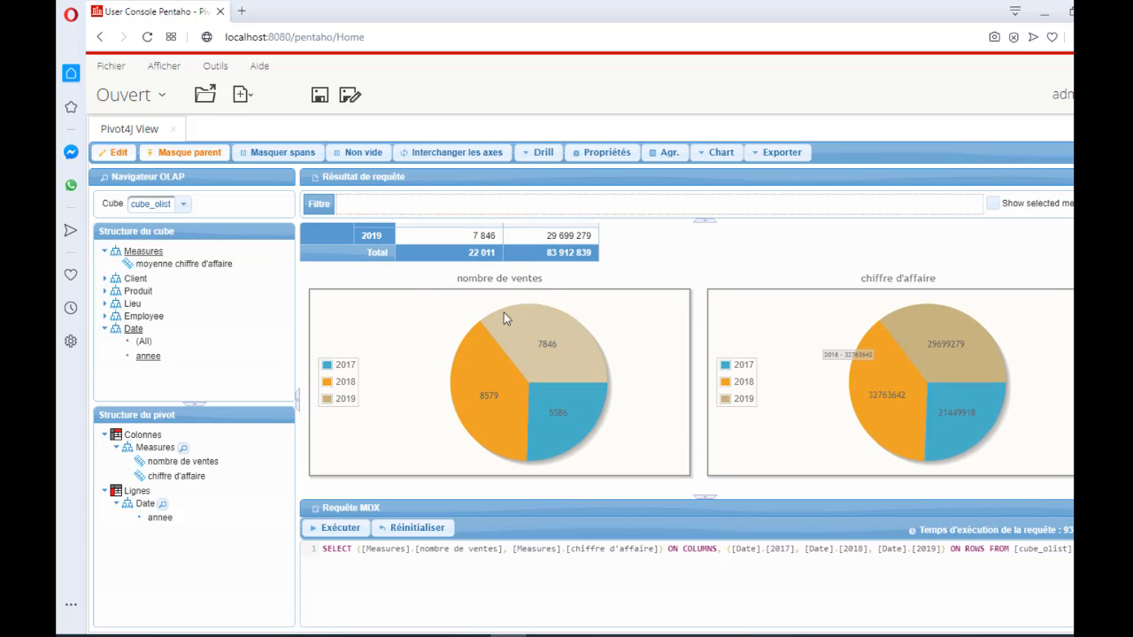
pyautogui.scroll(1, 585, 310)
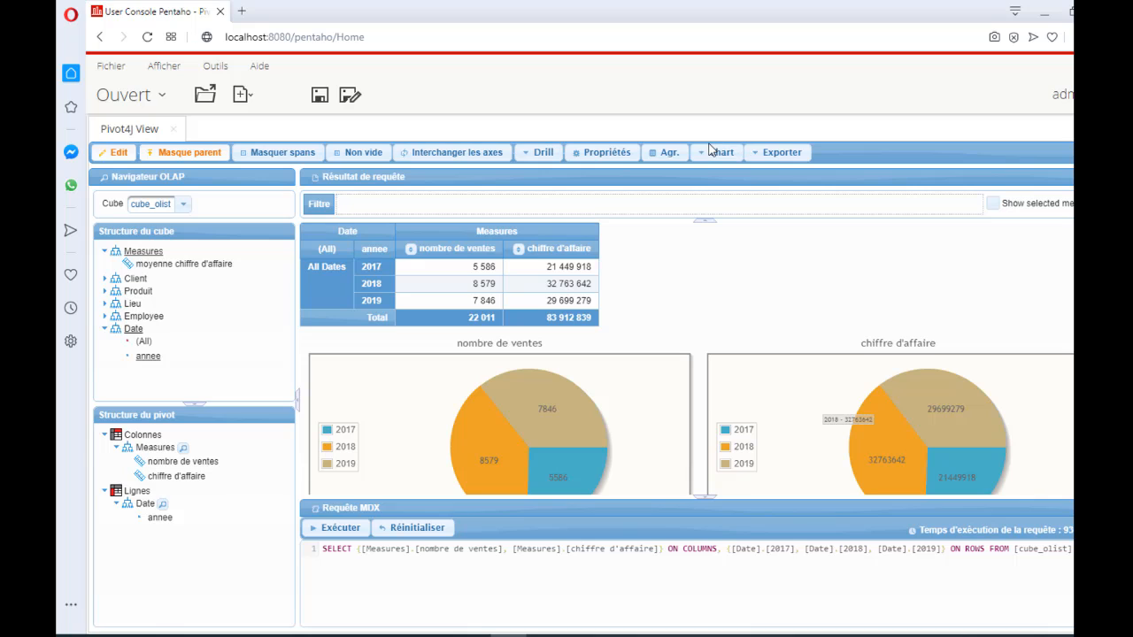
# - Switch the yearly charts to line graphs and from there to horizontal bar charts
pyautogui.click(715, 152)
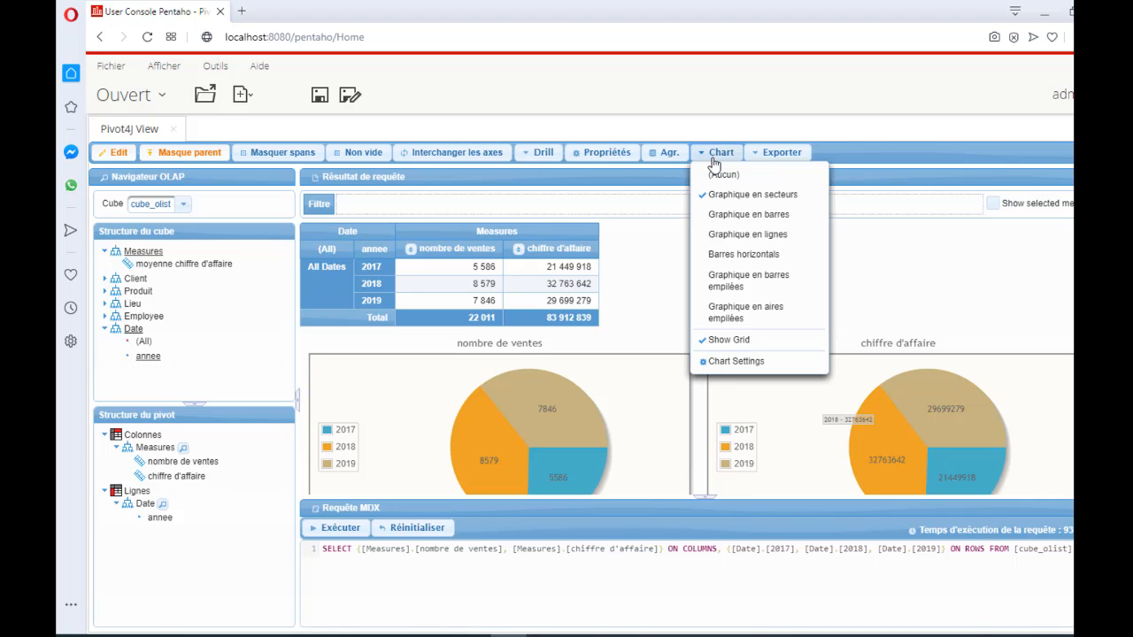
pyautogui.click(748, 236)
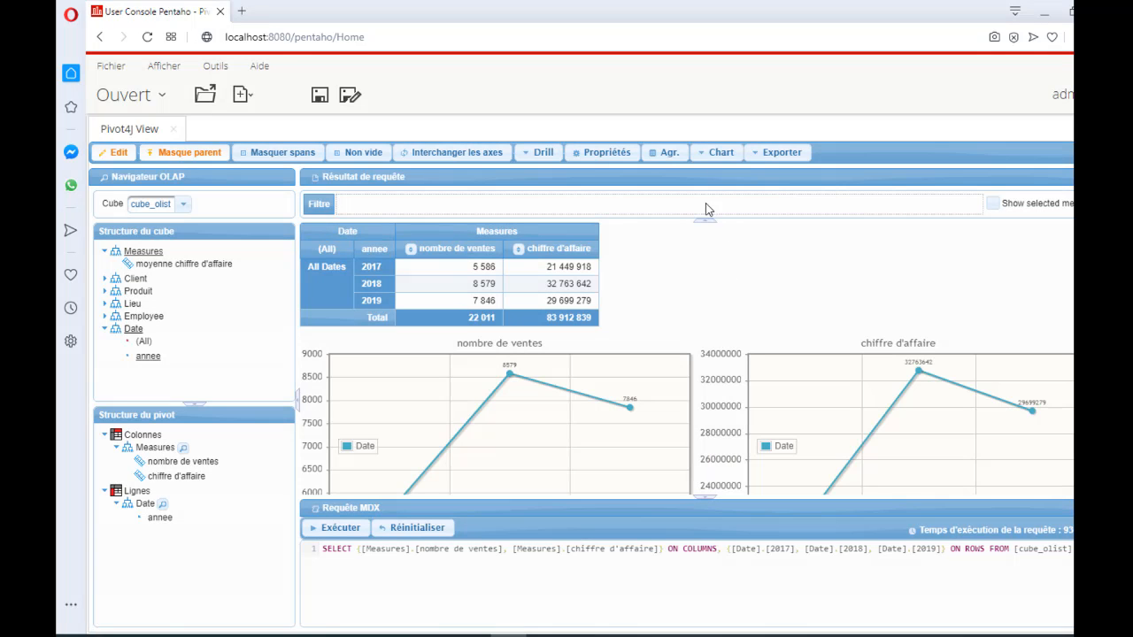
pyautogui.click(711, 155)
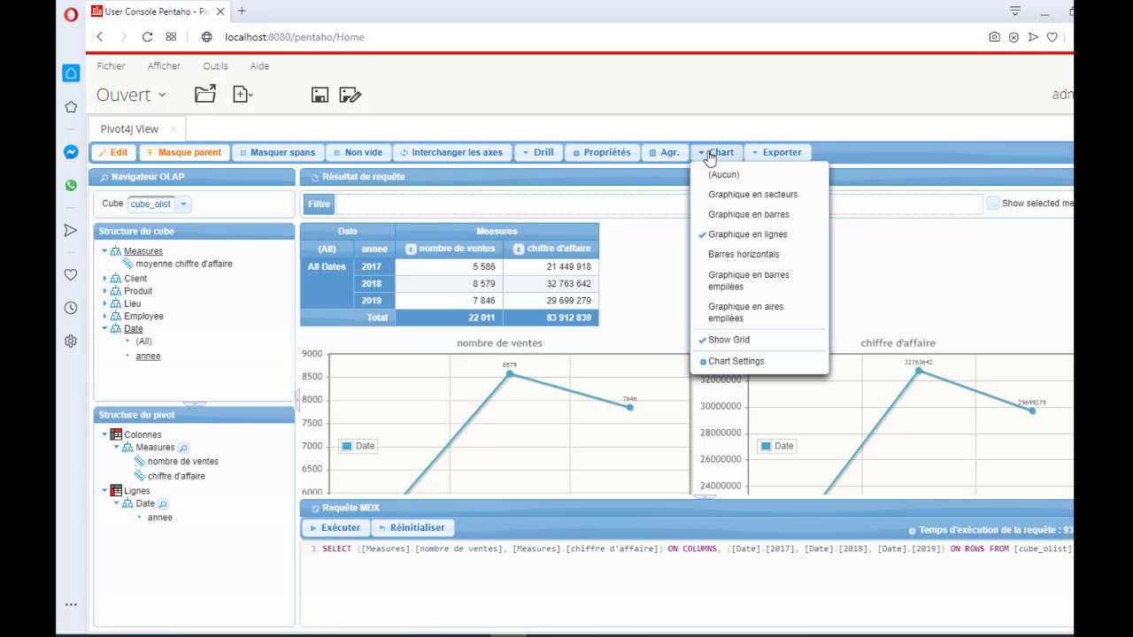
pyautogui.click(725, 255)
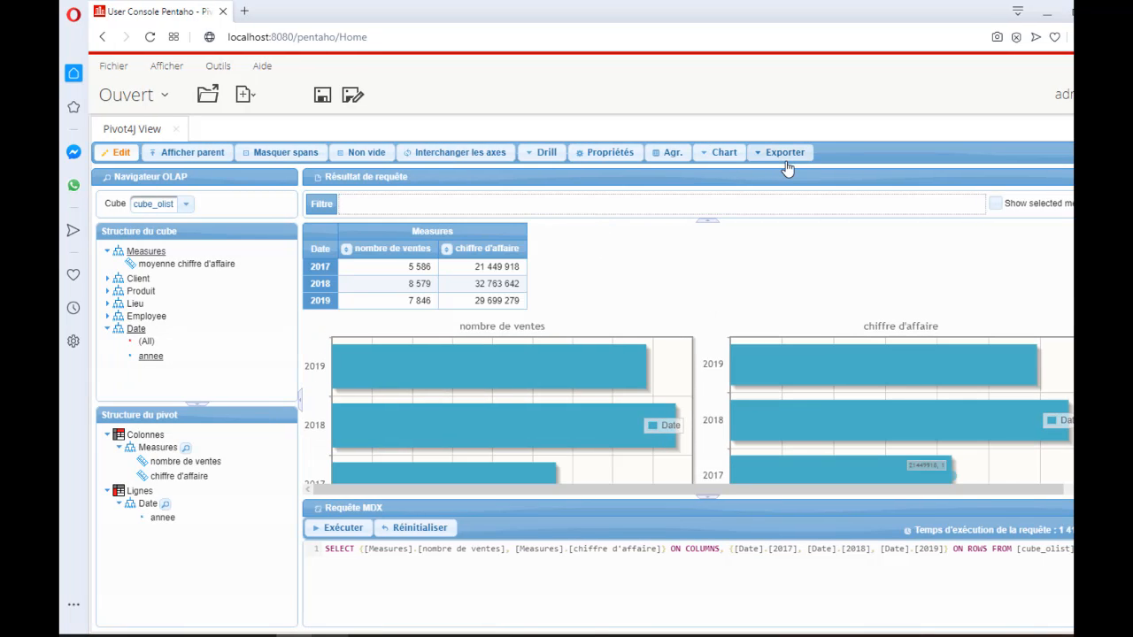
# - Look at the available export formats and review the exported datamining.pdf from the imagesBI folder in Adobe Reader through its last page
pyautogui.click(783, 156)
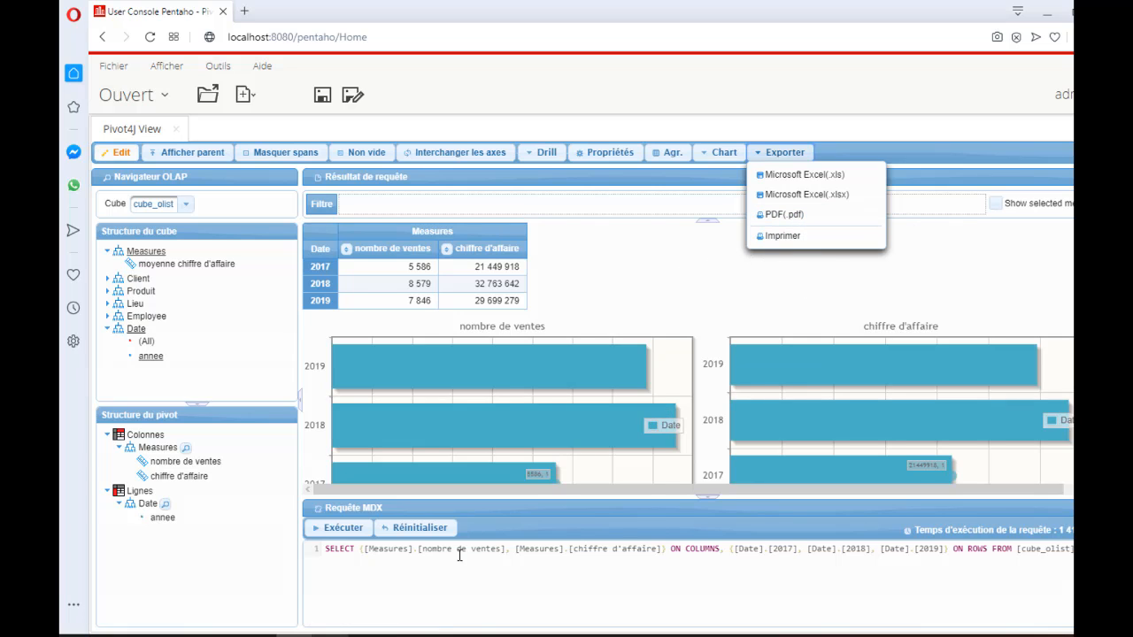
pyautogui.click(186, 636)
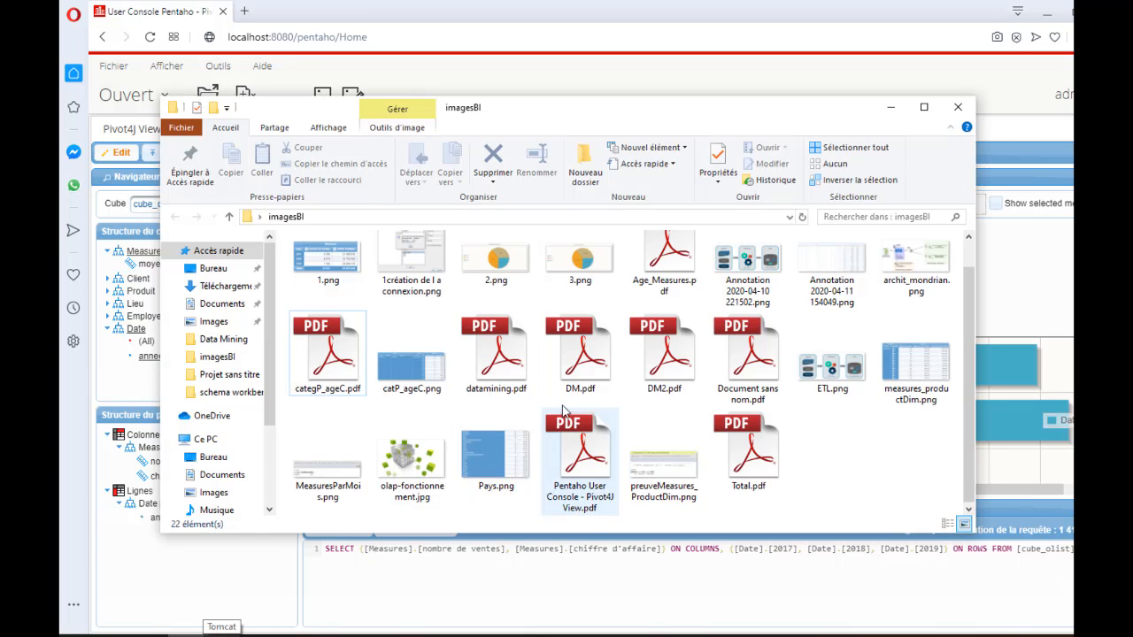
pyautogui.click(508, 381)
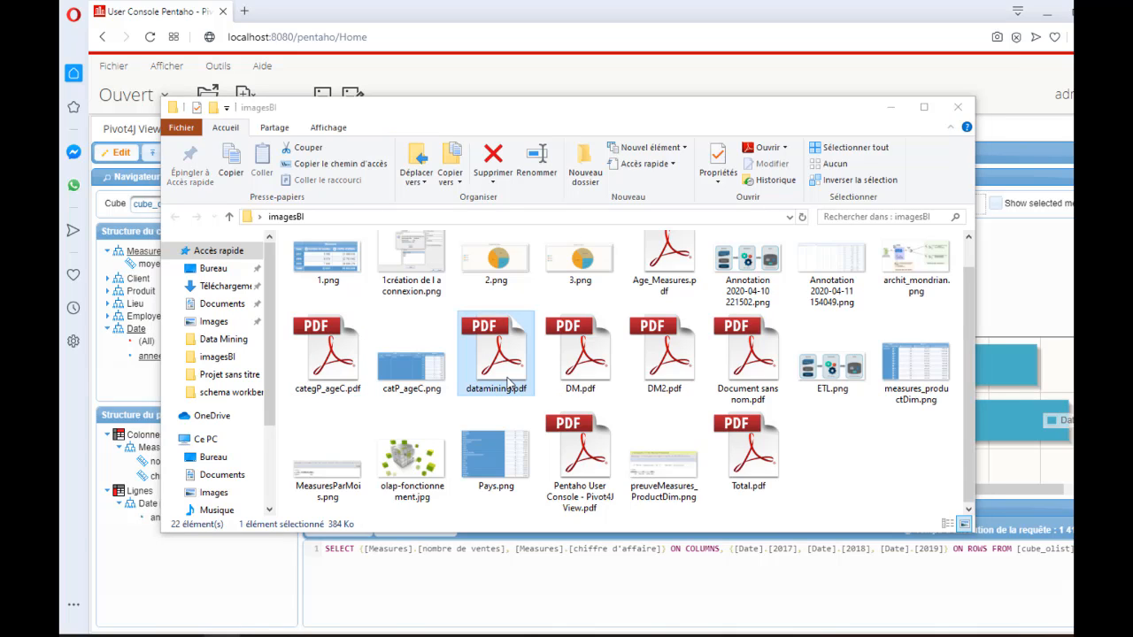
pyautogui.doubleClick(508, 380)
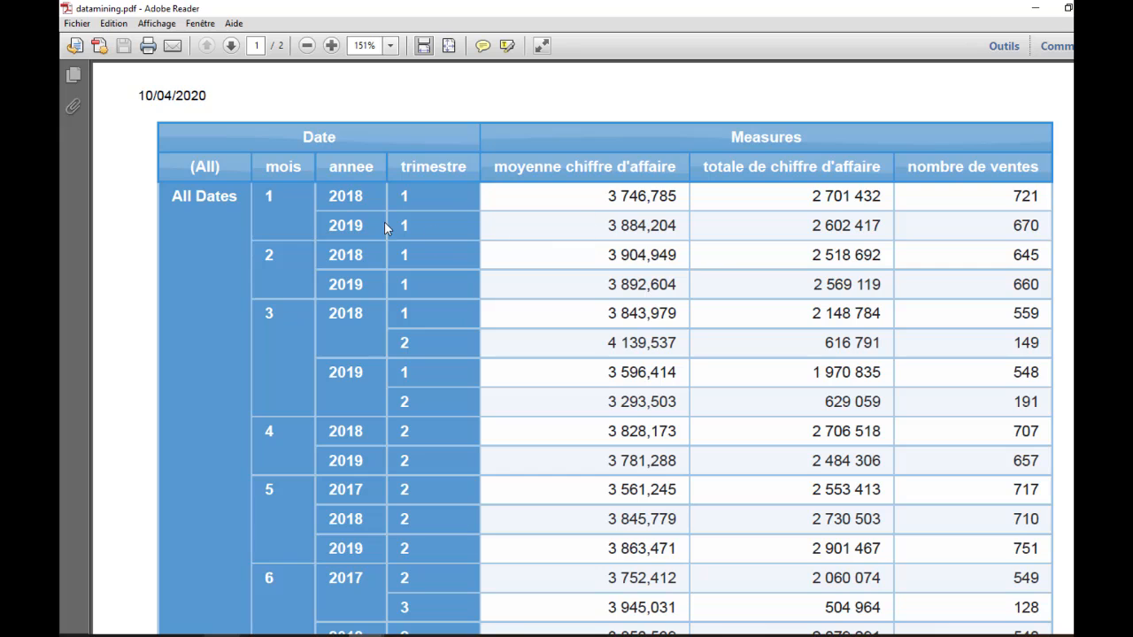
pyautogui.scroll(-12, 493, 212)
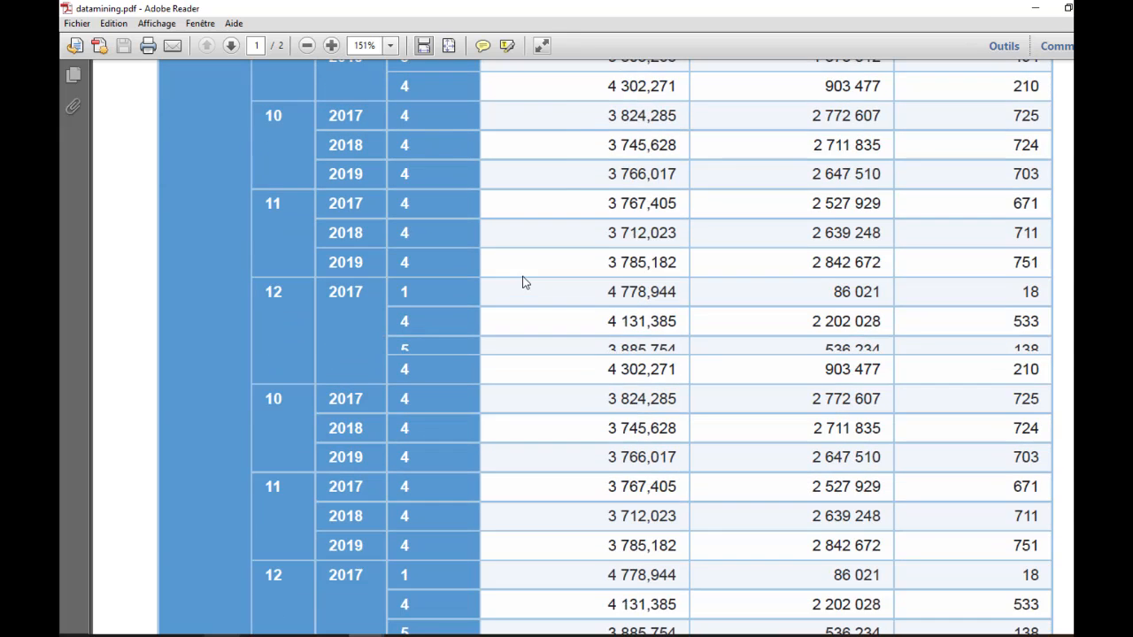
pyautogui.scroll(-5, 522, 282)
pyautogui.scroll(-4, 665, 248)
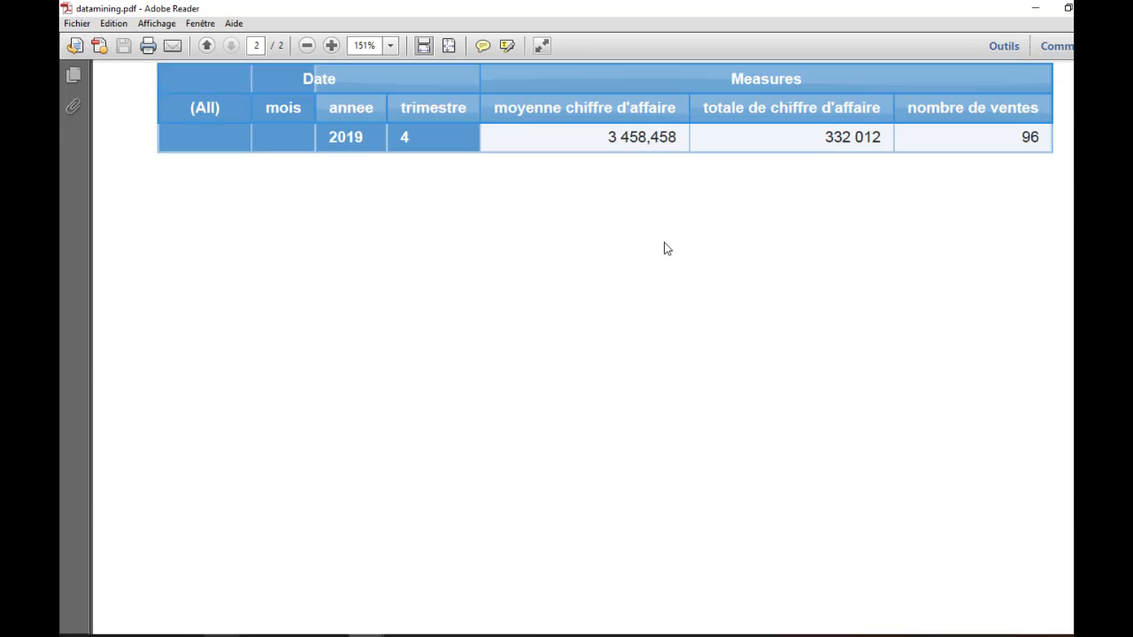
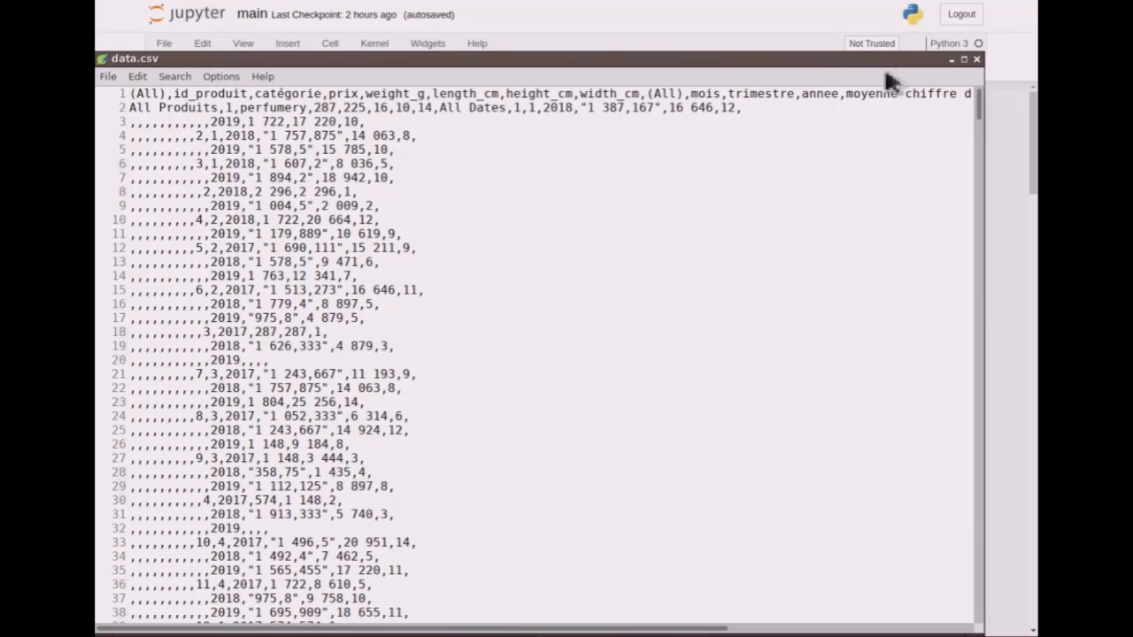
# - Look over the raw comma-separated rows of data.csv in the text editor and minimise it to return to the notebook
pyautogui.moveTo(880, 63); pyautogui.dragTo(903, 40)
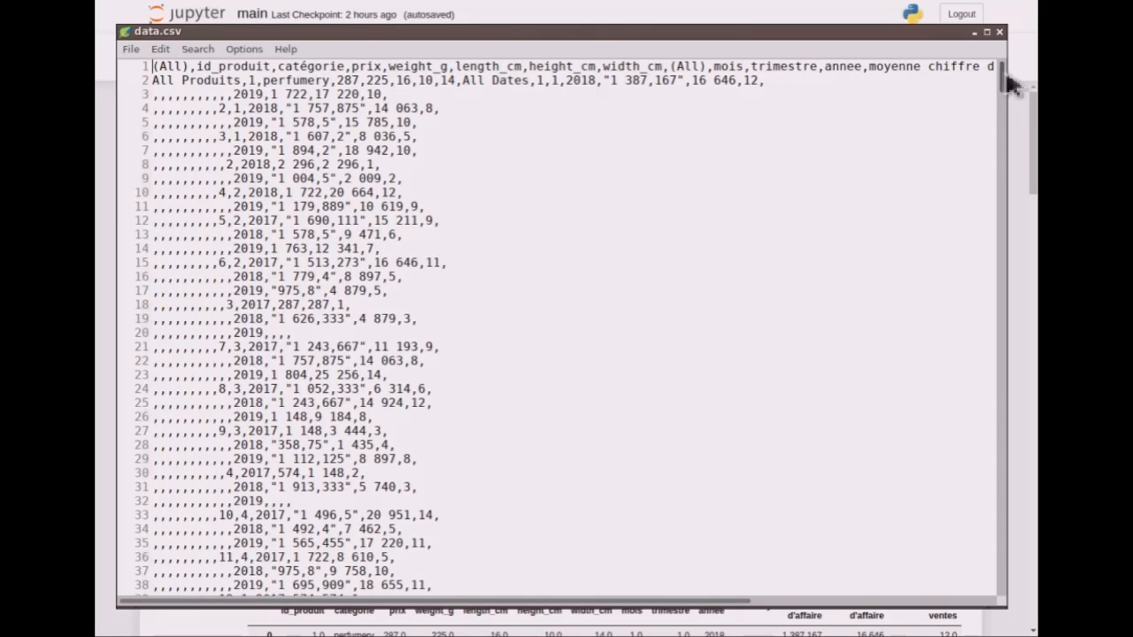
pyautogui.moveTo(1011, 84); pyautogui.dragTo(1002, 59)
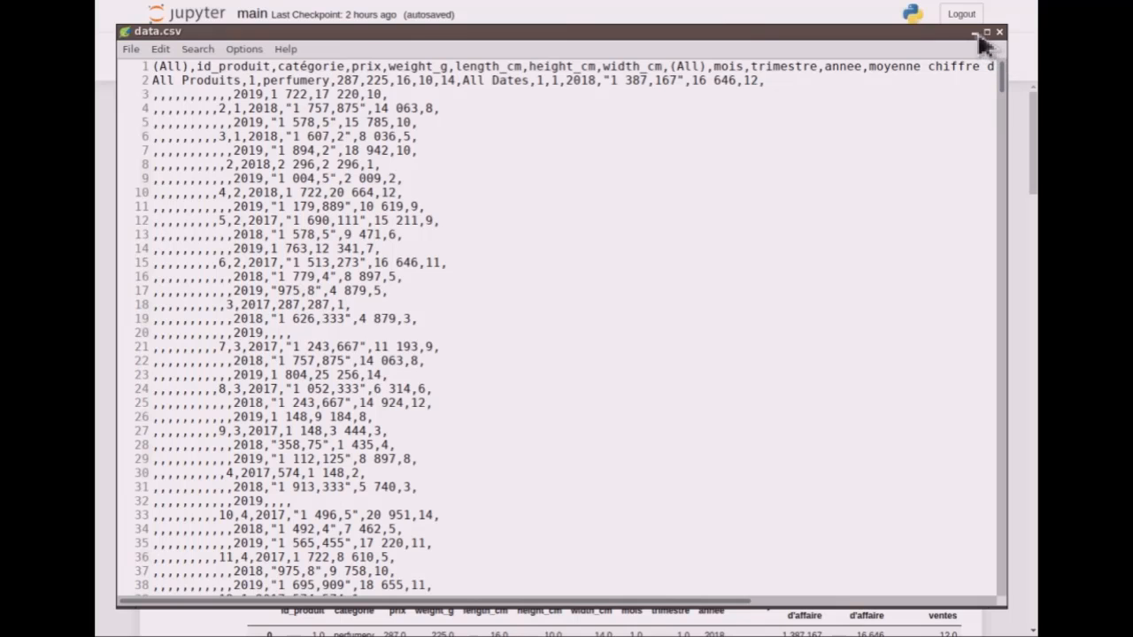
pyautogui.click(976, 35)
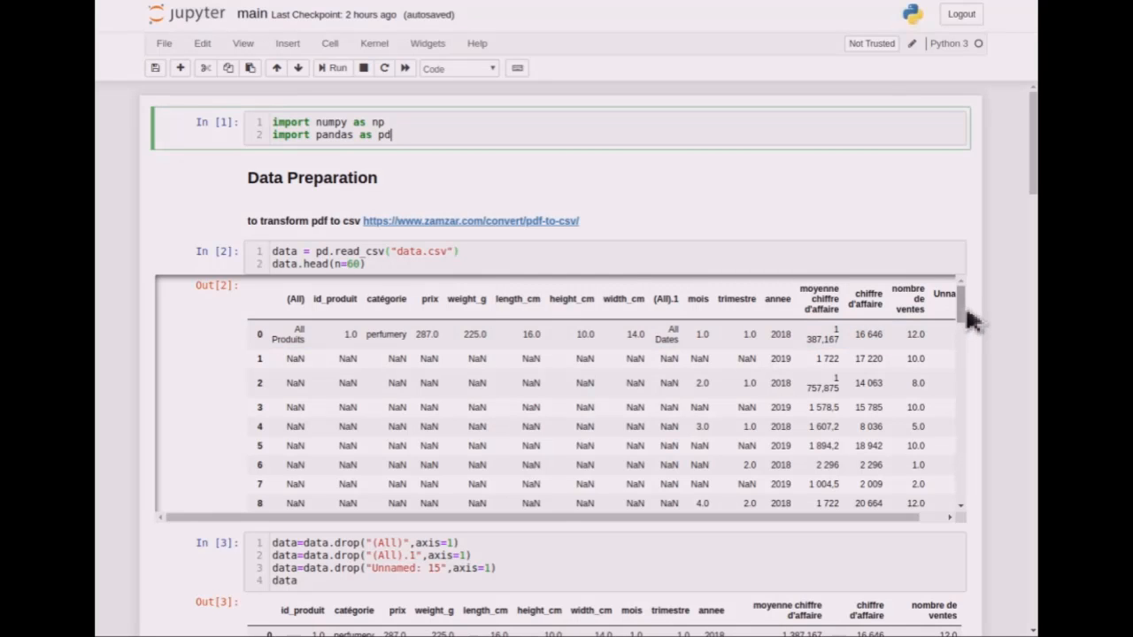
# - Examine the table loaded from data.csv, checking the (All), (All).1 and Unnamed: 15 columns against the cell that drops them
pyautogui.moveTo(968, 313)
pyautogui.mouseDown()
pyautogui.moveTo(967, 370)
pyautogui.moveTo(968, 313)
pyautogui.mouseUp()
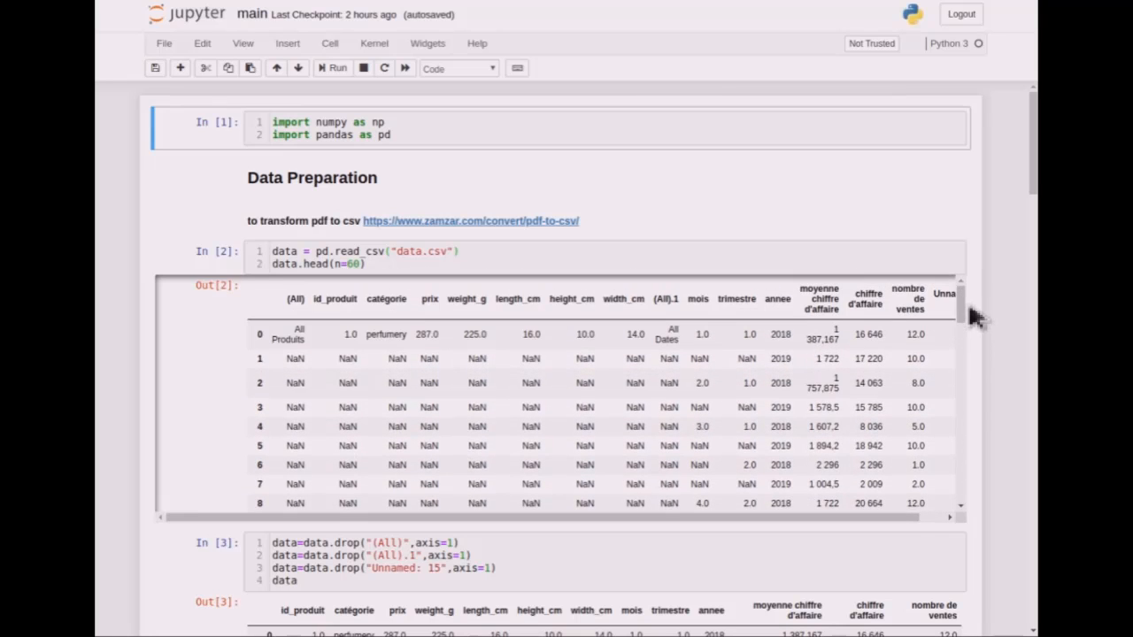
pyautogui.scroll(-5, 993, 329)
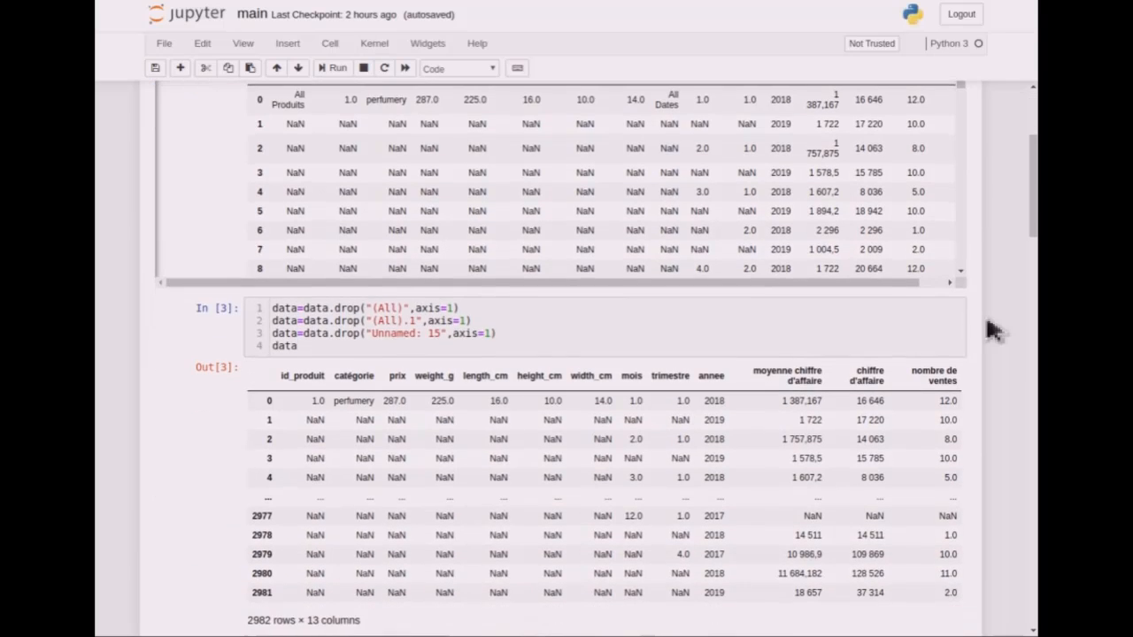
pyautogui.scroll(2, 993, 329)
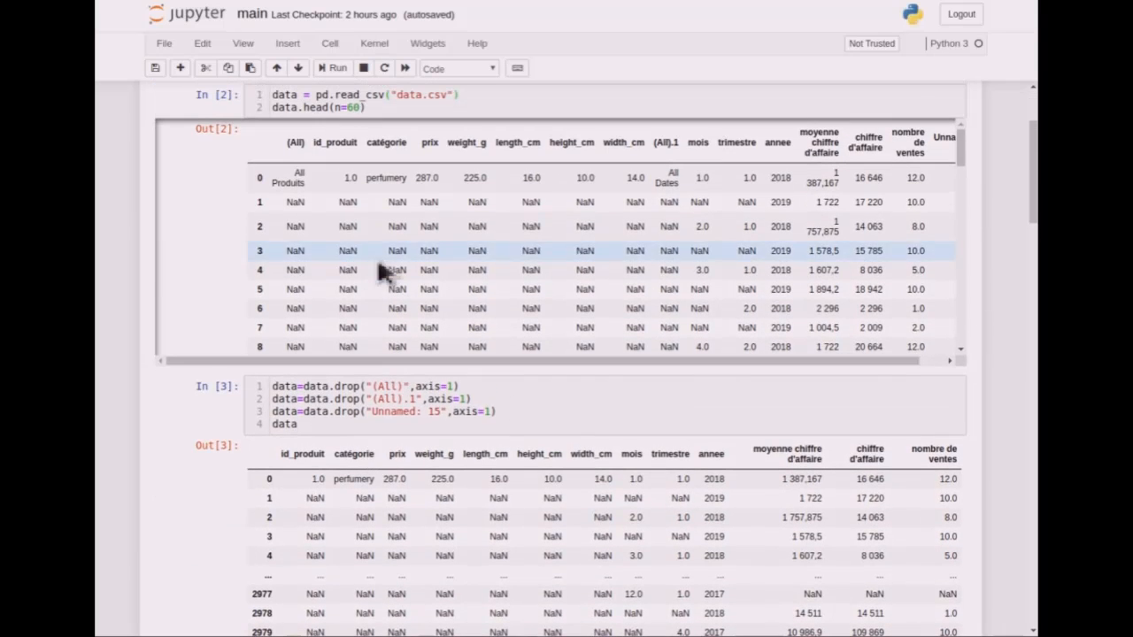
pyautogui.doubleClick(301, 143)
pyautogui.click(307, 147)
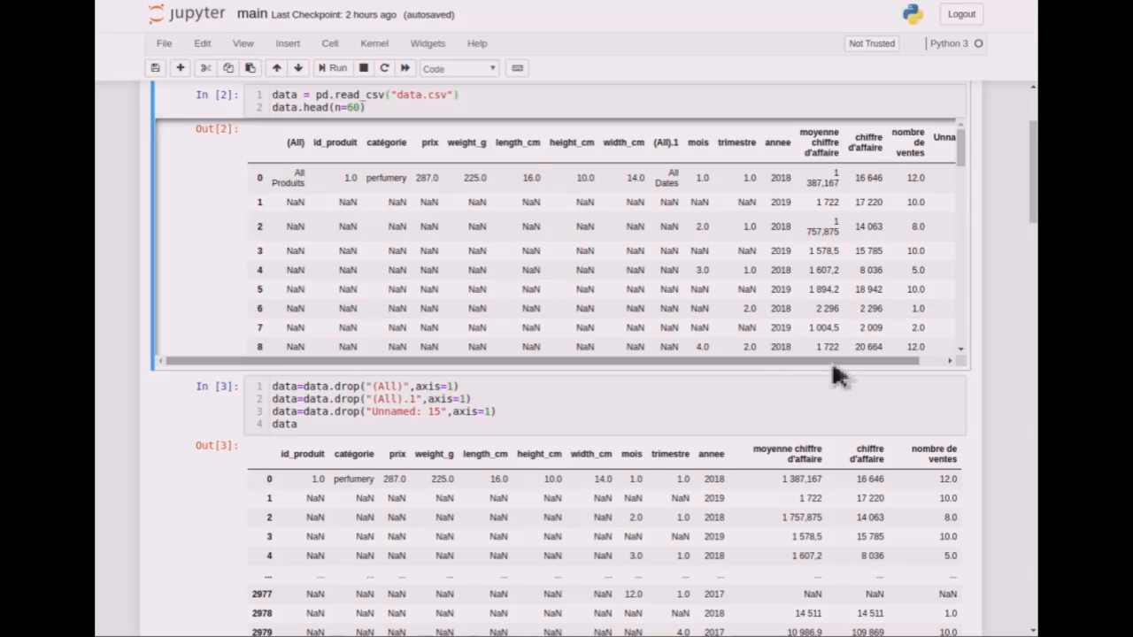
pyautogui.moveTo(831, 361); pyautogui.dragTo(898, 361)
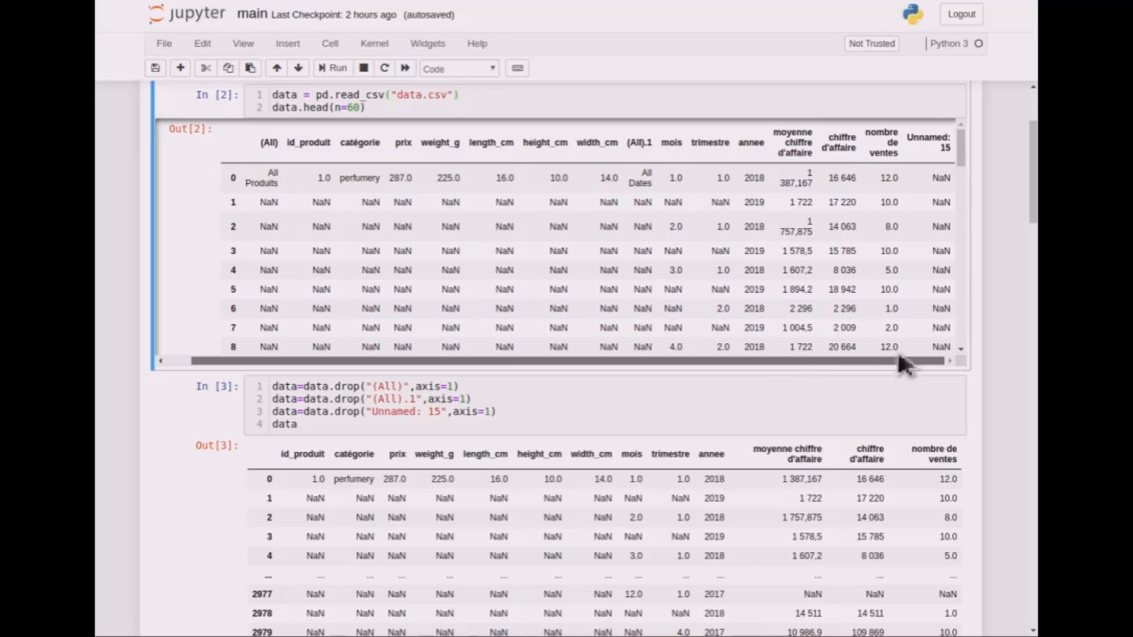
pyautogui.tripleClick(931, 141)
pyautogui.doubleClick(648, 144)
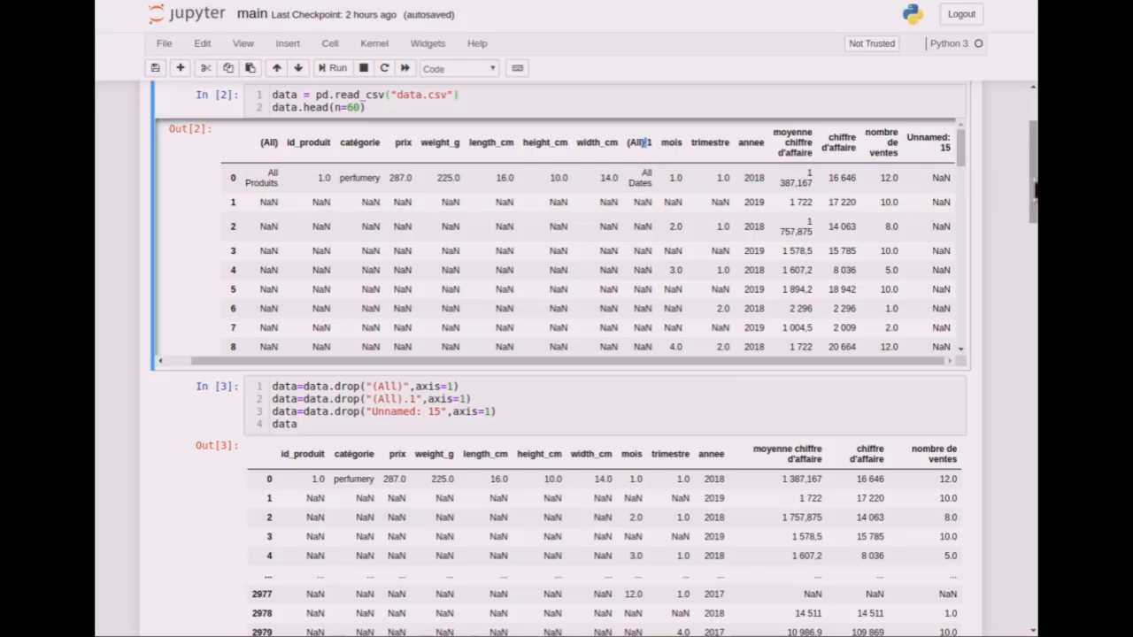
# - Review the cell converting the data to a NumPy array and the loop that fills its missing values
pyautogui.moveTo(1032, 189); pyautogui.dragTo(1036, 277)
pyautogui.click(651, 253)
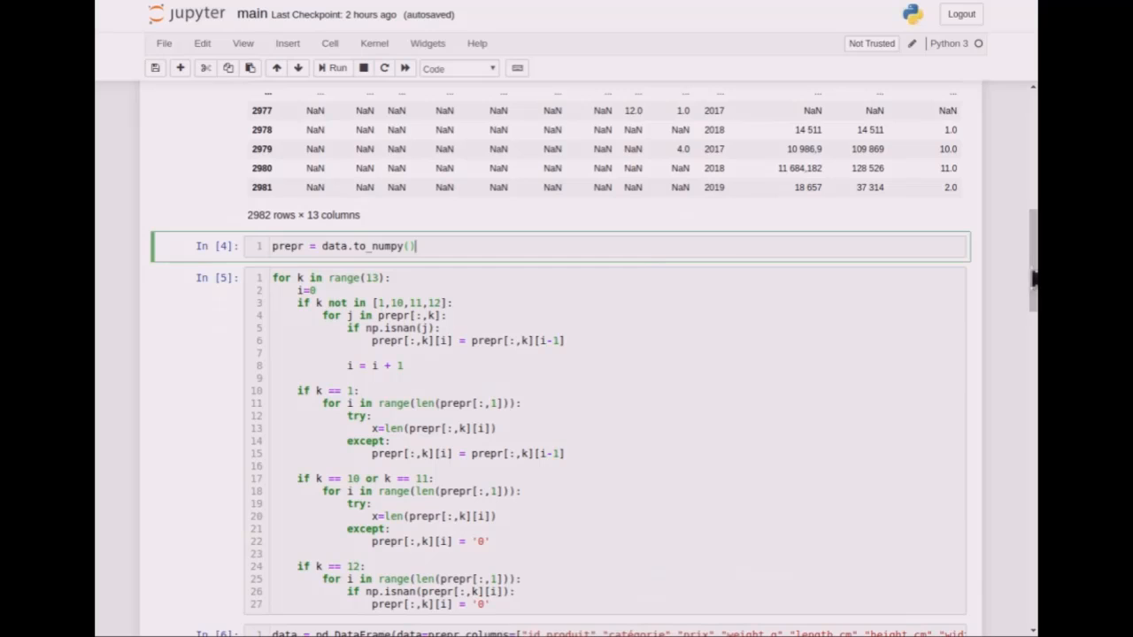
pyautogui.moveTo(1036, 277); pyautogui.dragTo(1036, 293)
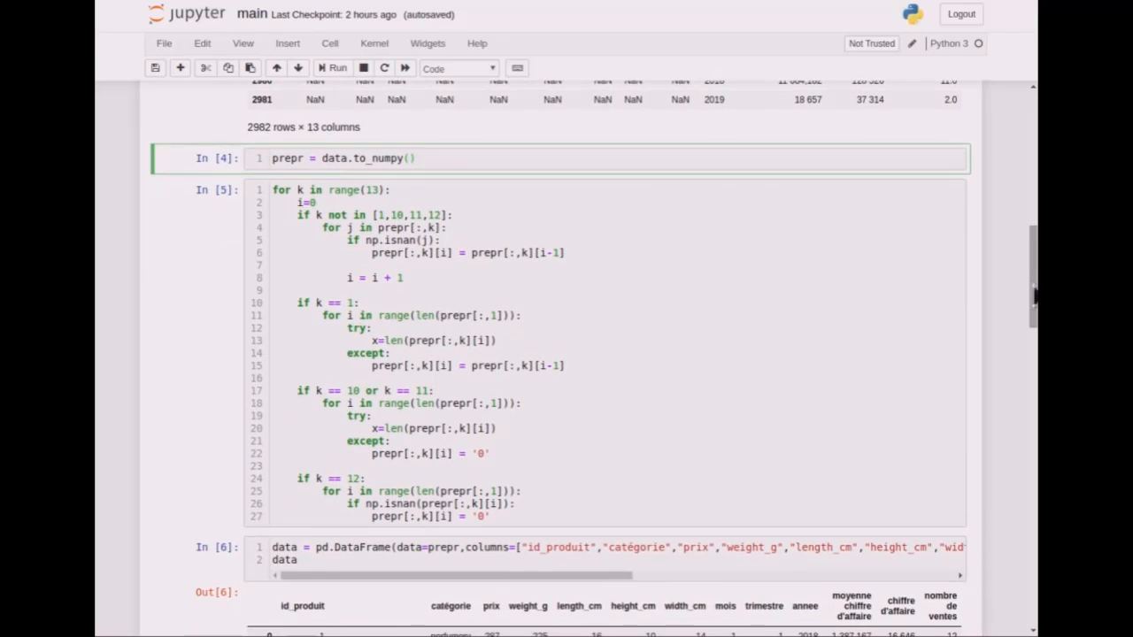
pyautogui.click(442, 333)
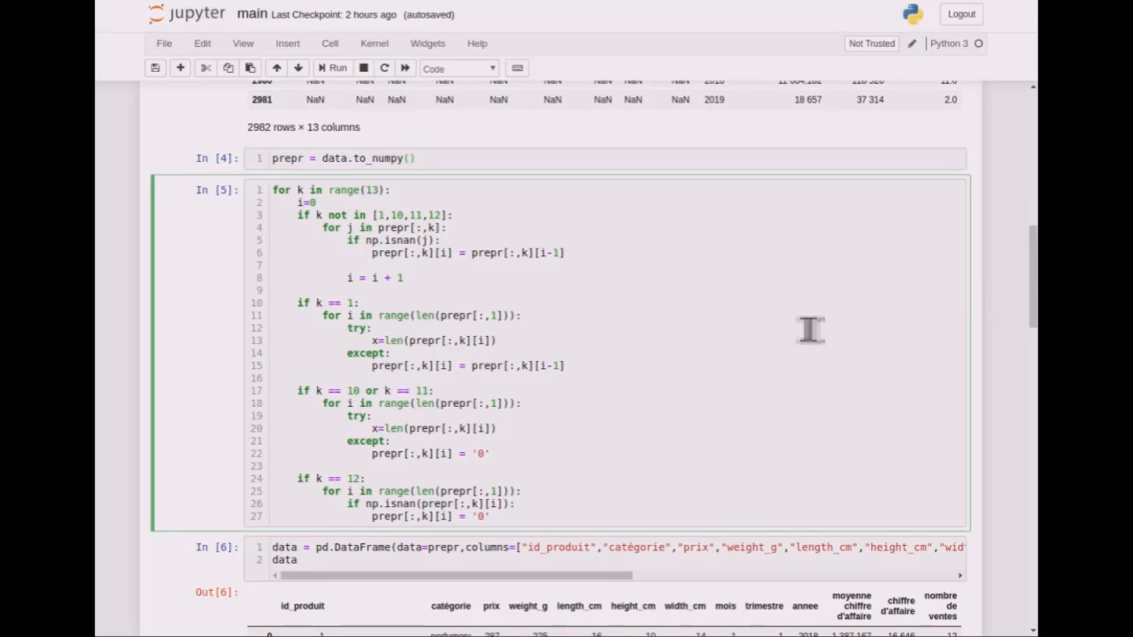
# - Review the cleaned DataFrame and the cell that exports it to new_data.csv
pyautogui.moveTo(1034, 298); pyautogui.dragTo(1034, 370)
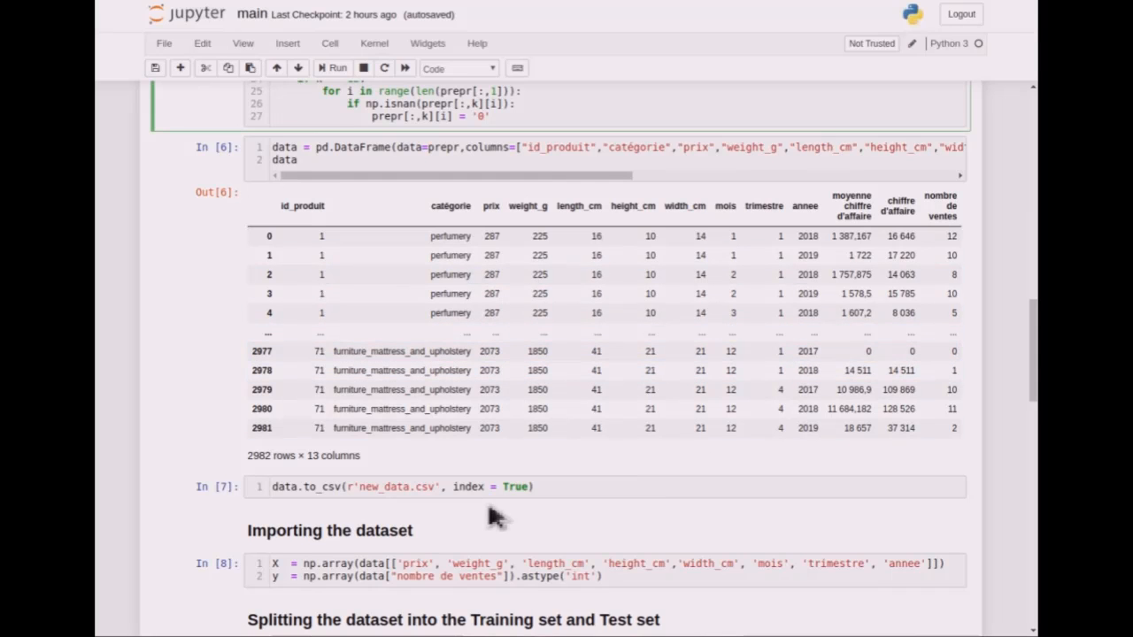
pyautogui.doubleClick(403, 493)
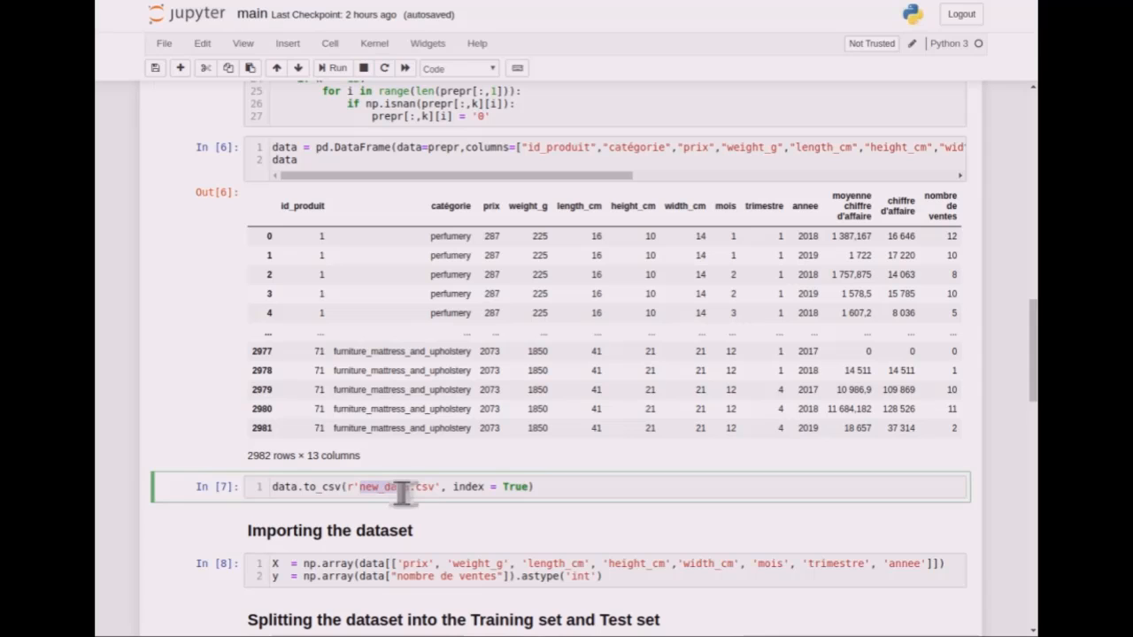
pyautogui.click(403, 493)
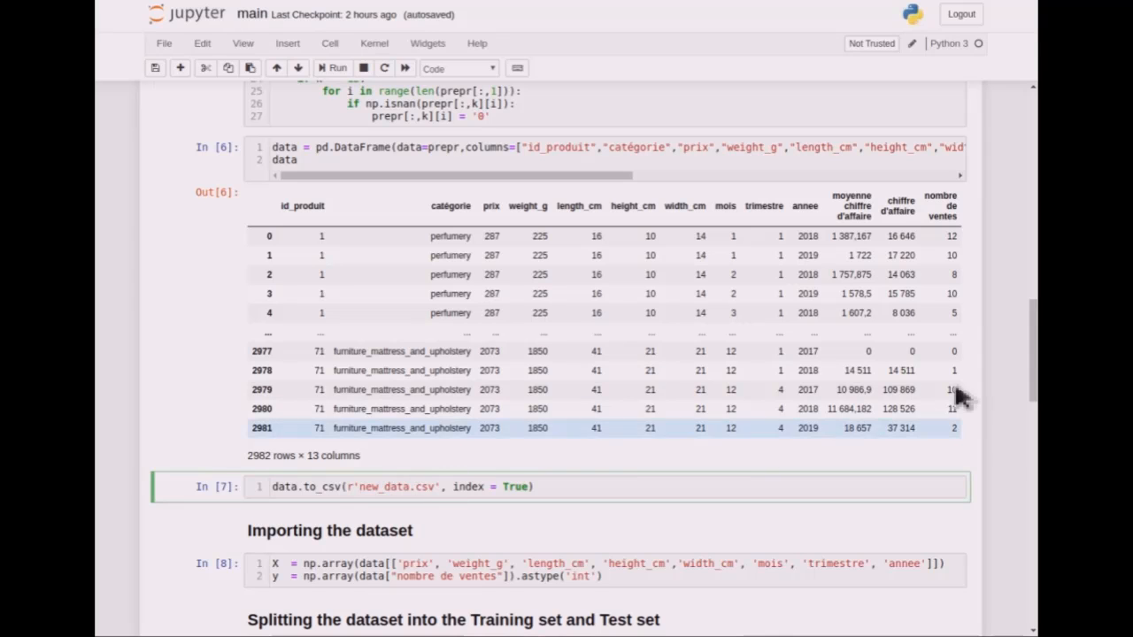
# - Examine the Importing the dataset cell, checking the feature columns in X and the nombre de ventes target in y
pyautogui.moveTo(1033, 376); pyautogui.dragTo(1034, 404)
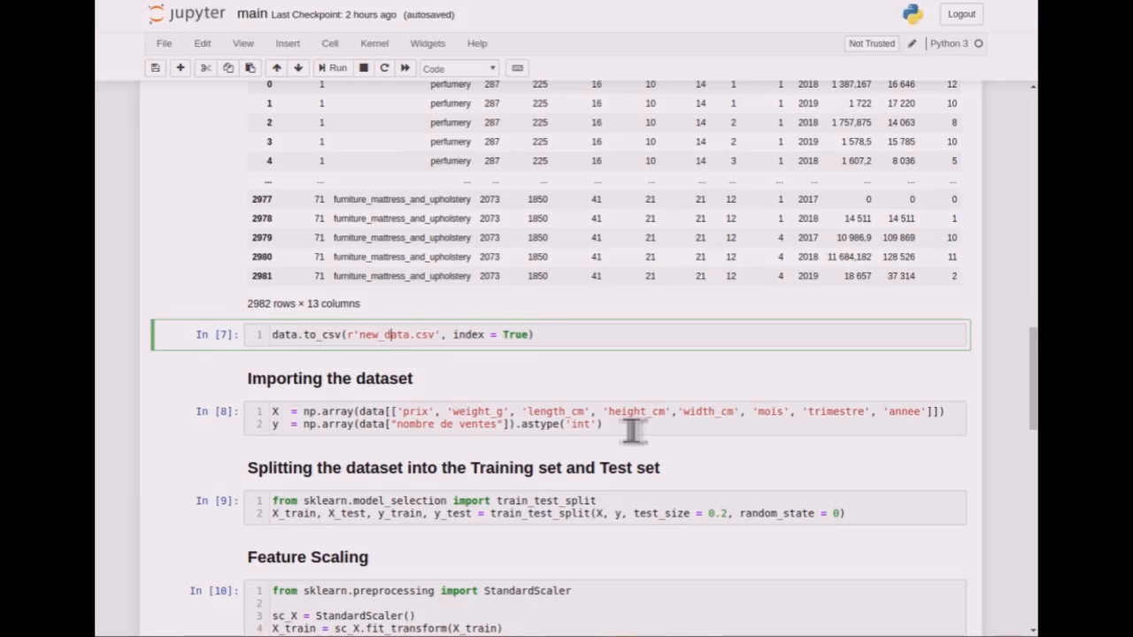
pyautogui.doubleClick(423, 418)
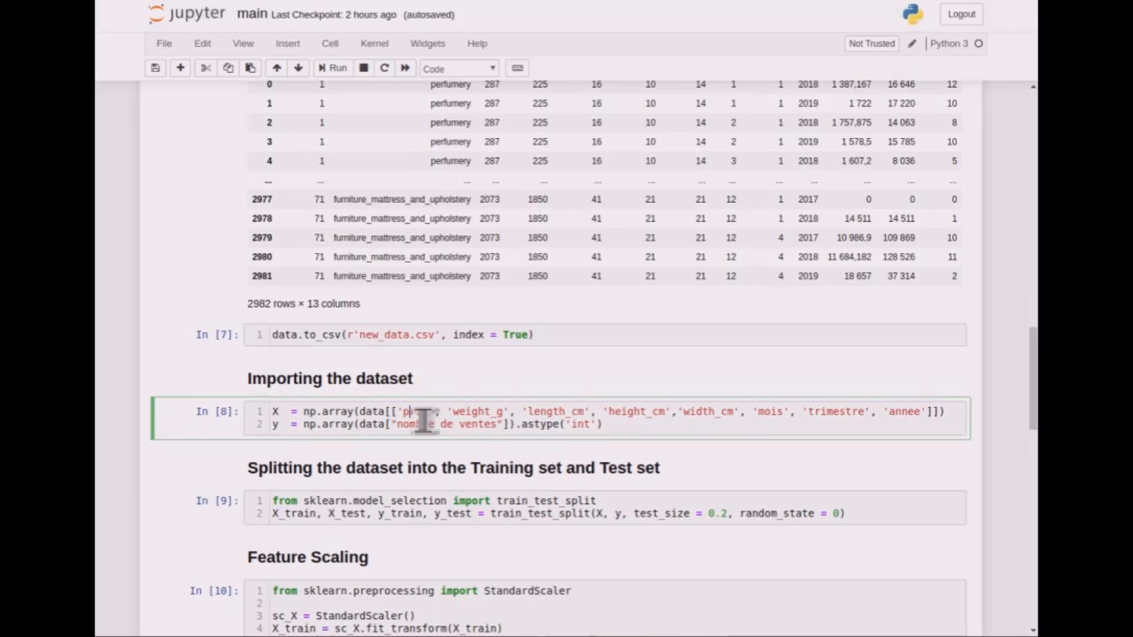
pyautogui.doubleClick(480, 413)
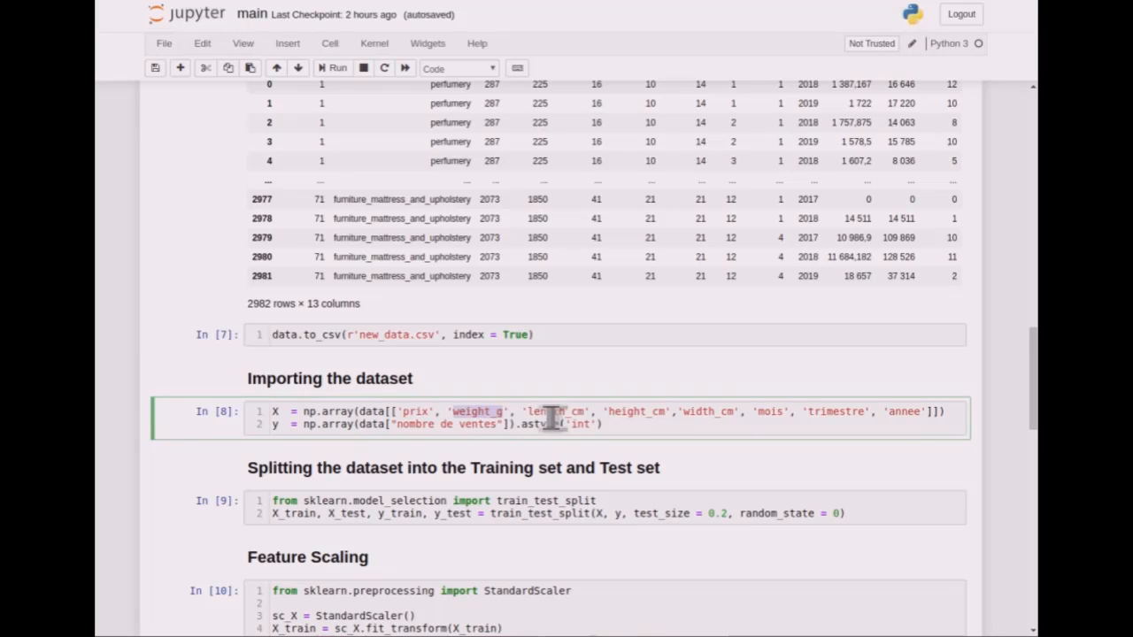
pyautogui.doubleClick(554, 412)
pyautogui.doubleClick(646, 412)
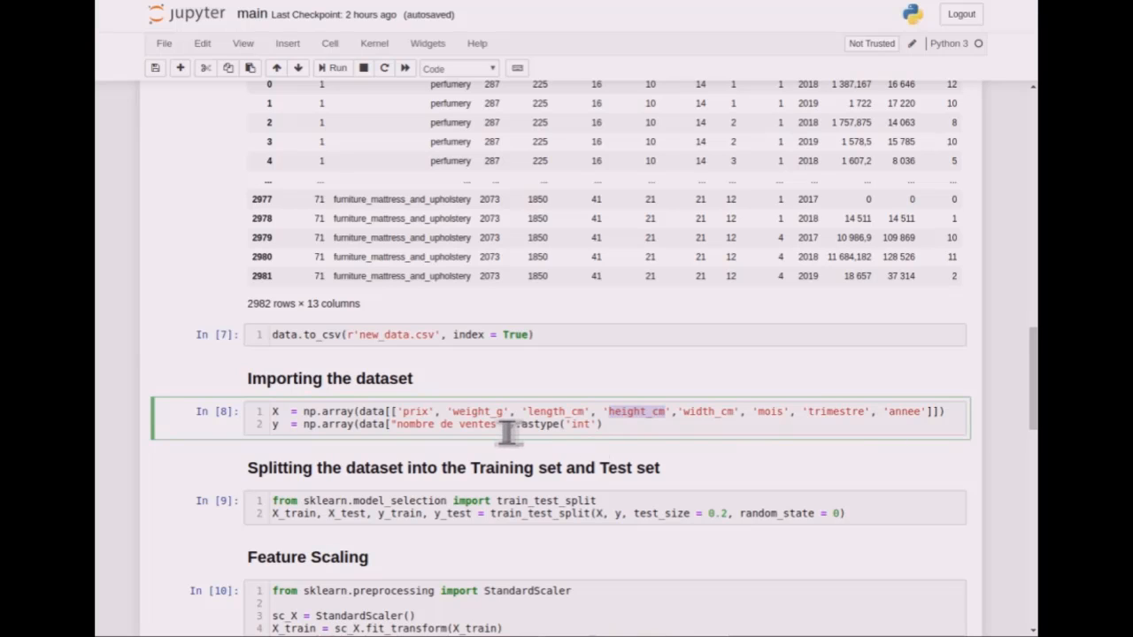
pyautogui.moveTo(508, 433); pyautogui.dragTo(428, 433)
pyautogui.click(428, 433)
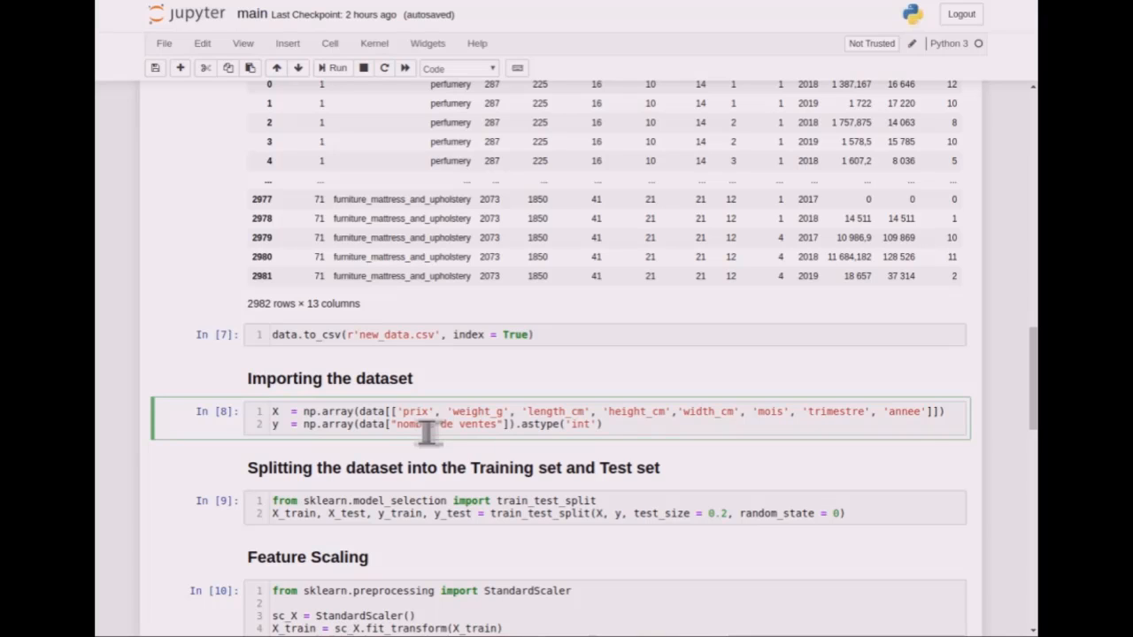
pyautogui.tripleClick(478, 416)
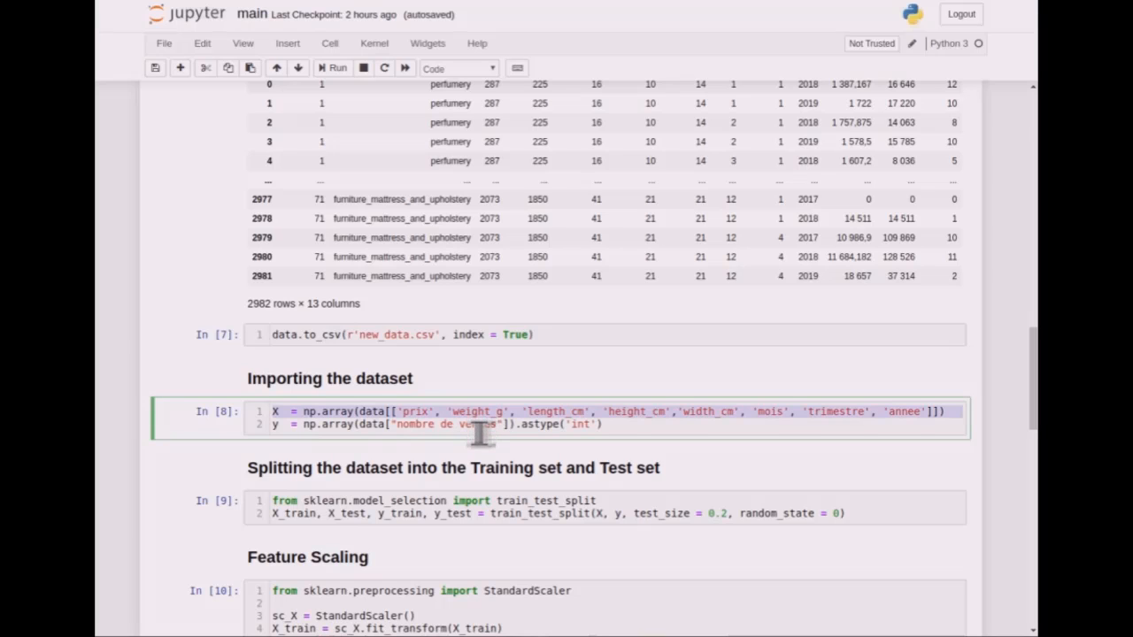
pyautogui.click(478, 432)
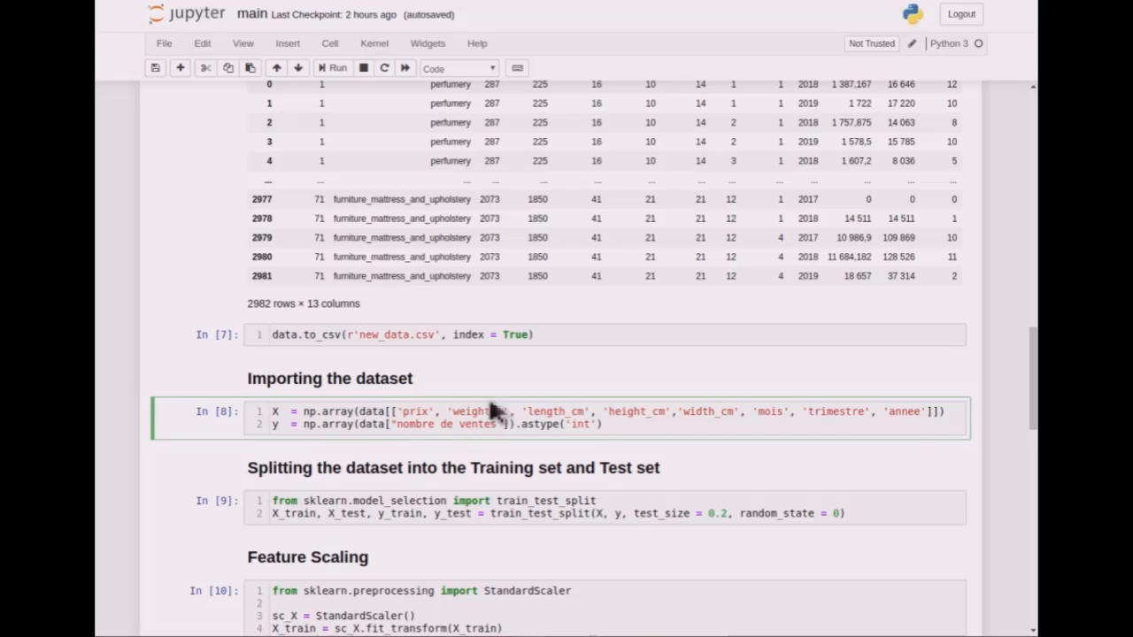
# - Examine the cell that splits the dataset into training and test sets, including the train_test_split call and its model_selection import
pyautogui.scroll(-2, 489, 407)
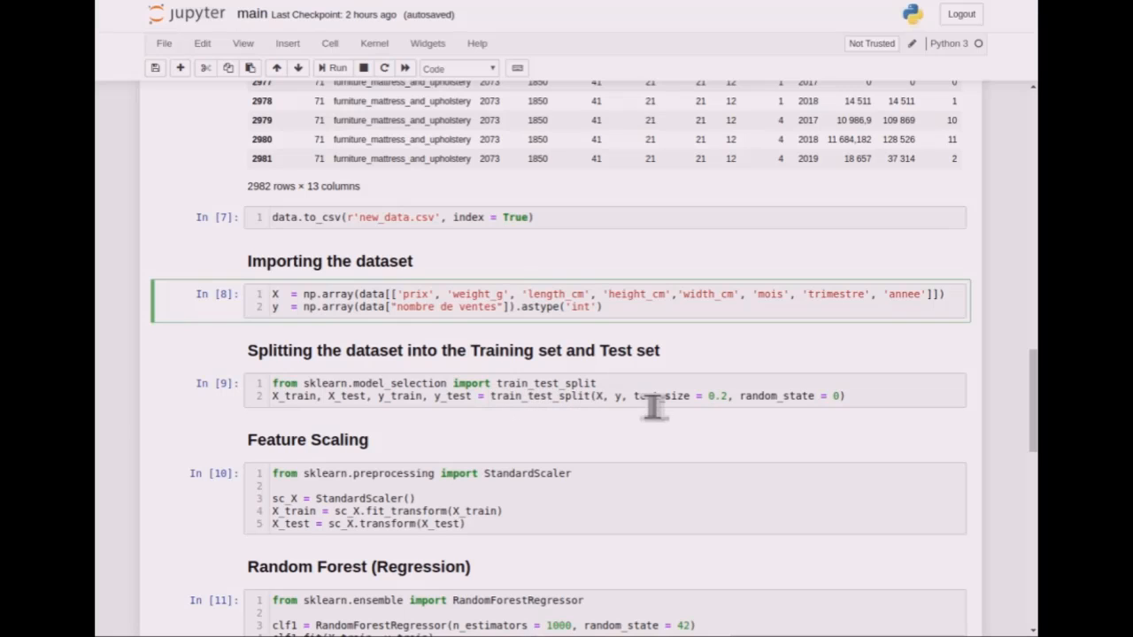
pyautogui.doubleClick(566, 400)
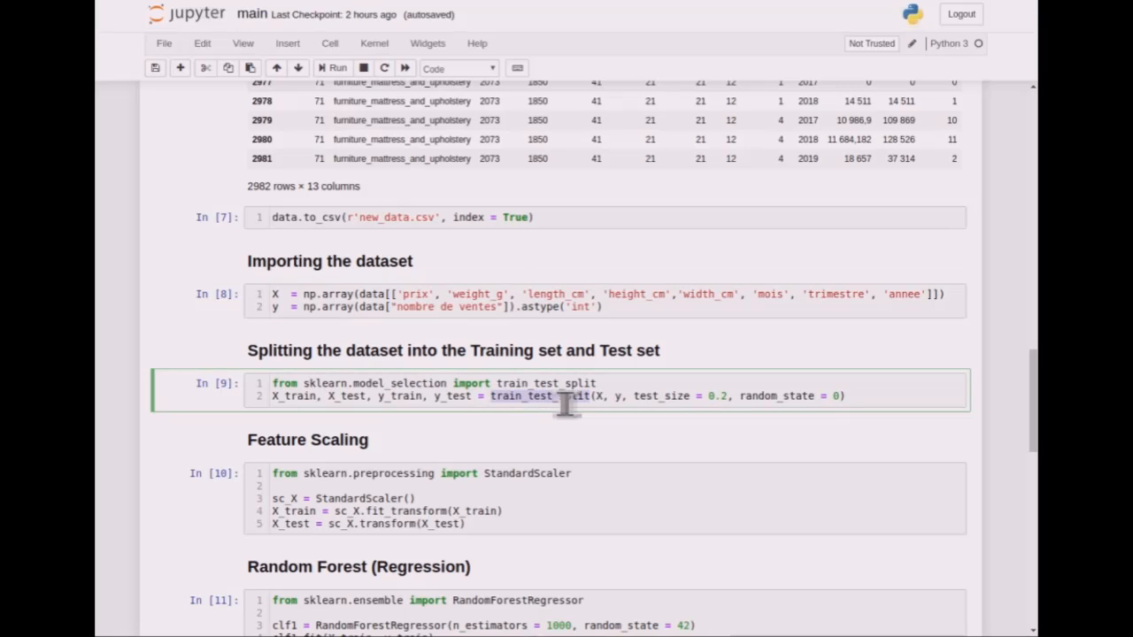
pyautogui.click(563, 397)
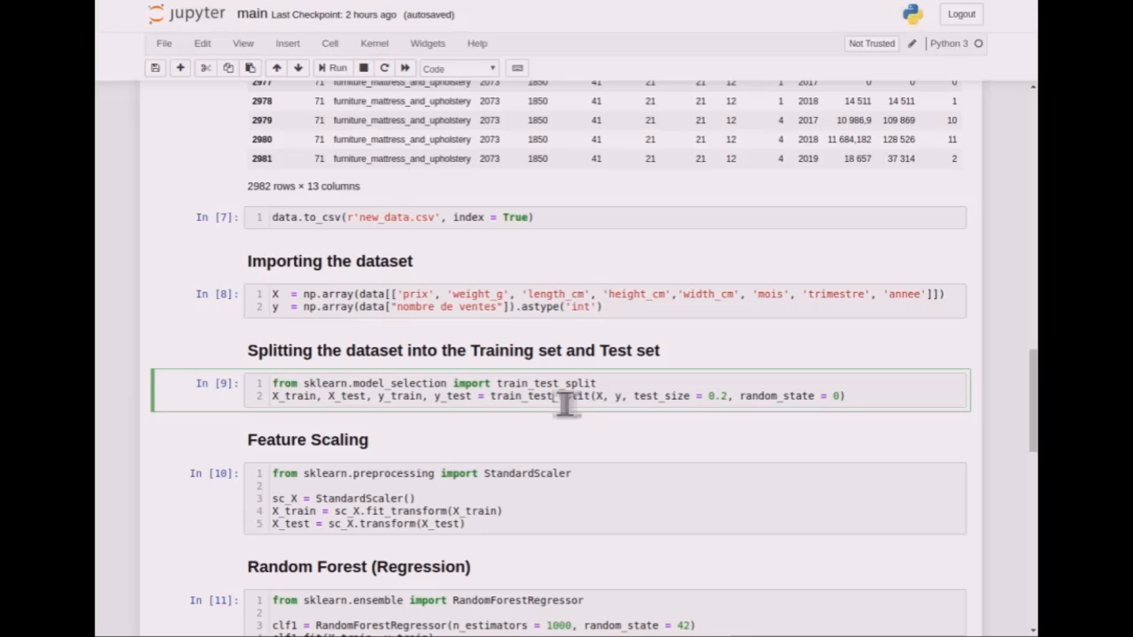
pyautogui.doubleClick(433, 386)
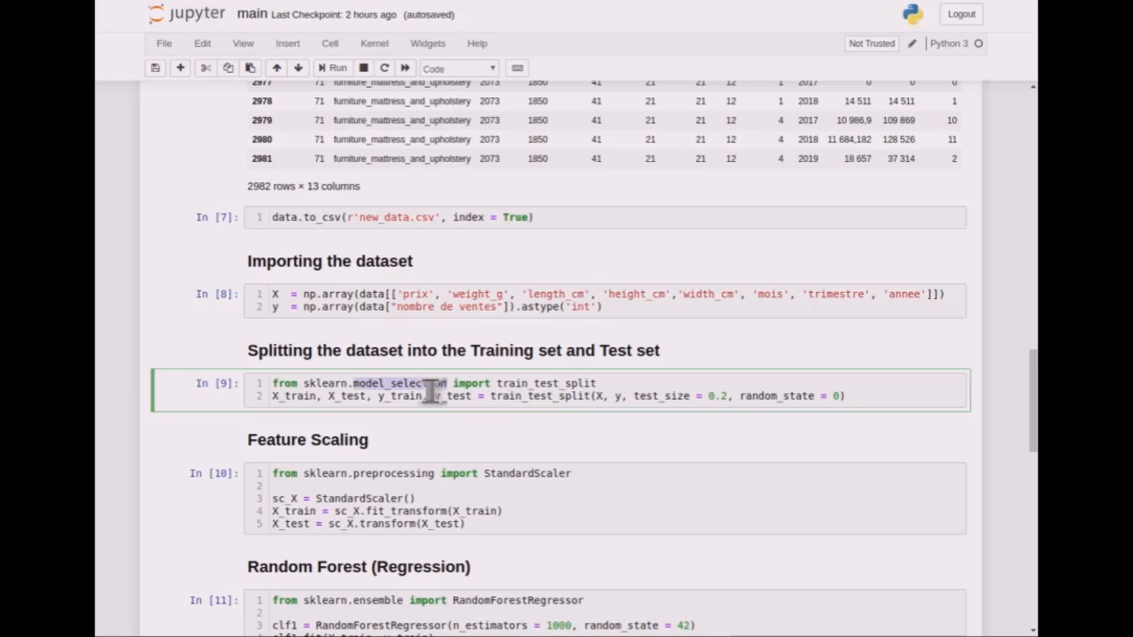
pyautogui.click(434, 390)
# - Examine the Feature Scaling cell, checking how StandardScaler is applied to X_train and X_test
pyautogui.scroll(-3, 430, 393)
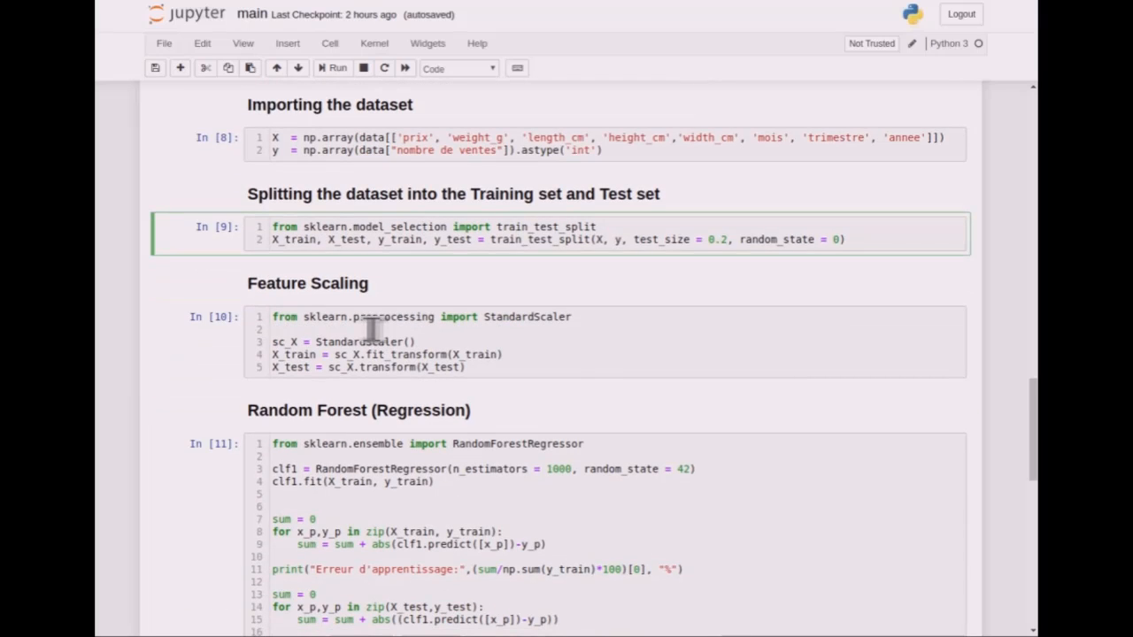
pyautogui.click(414, 357)
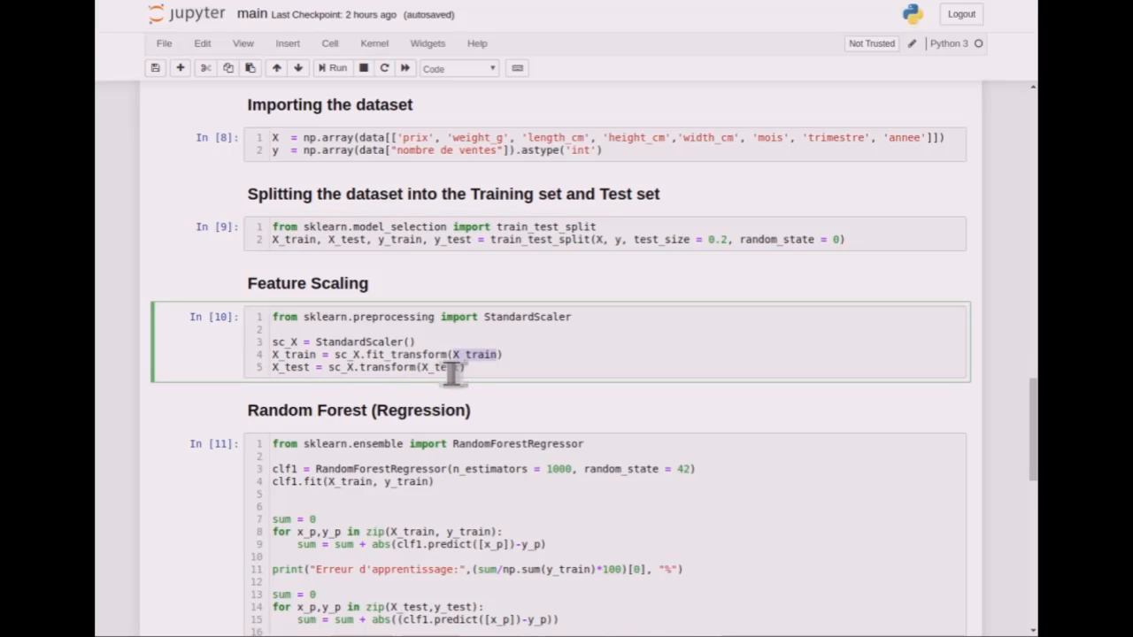
pyautogui.doubleClick(453, 370)
pyautogui.click(452, 370)
# - Examine the Random Forest (Regression) cell: the RandomForestRegressor setup, the fit call, and the learning and validation error printouts
pyautogui.scroll(-3, 452, 371)
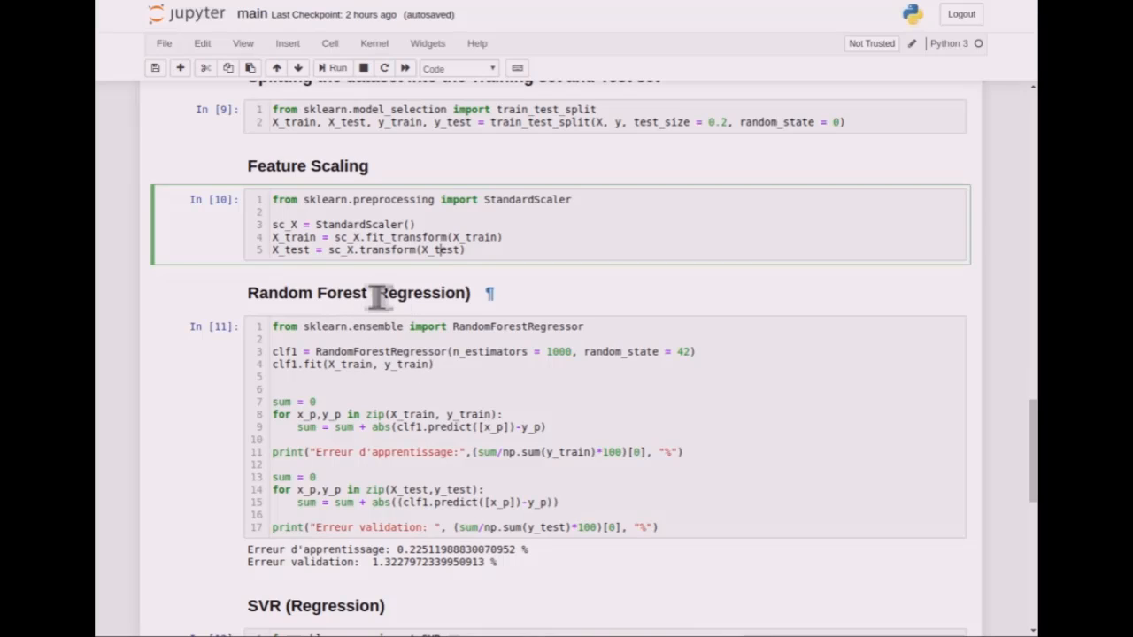
pyautogui.doubleClick(424, 354)
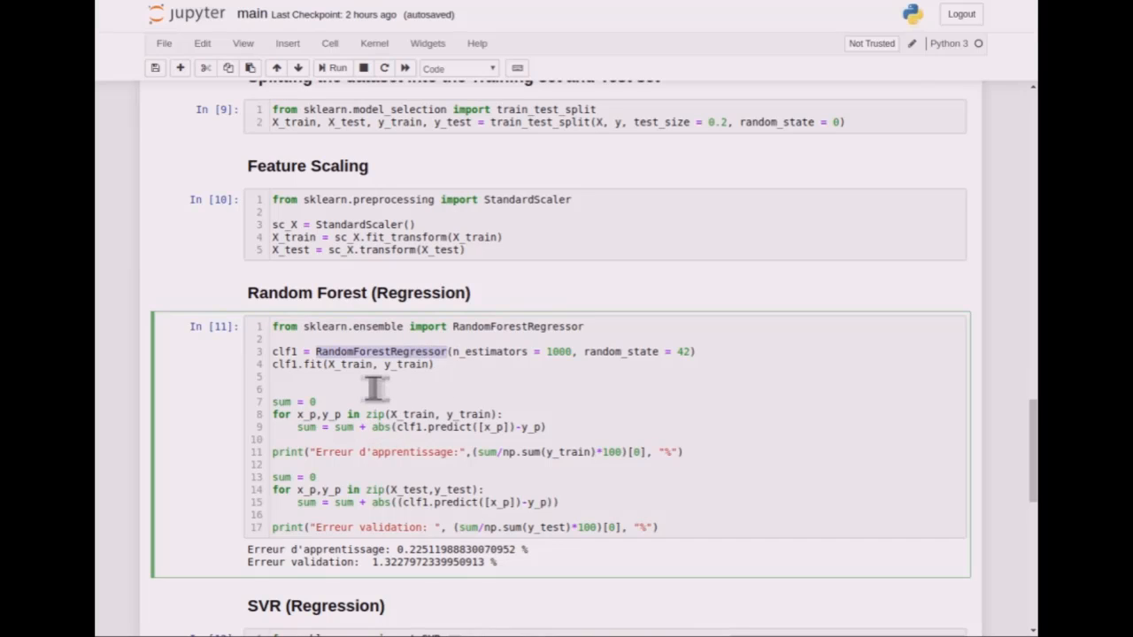
pyautogui.doubleClick(324, 369)
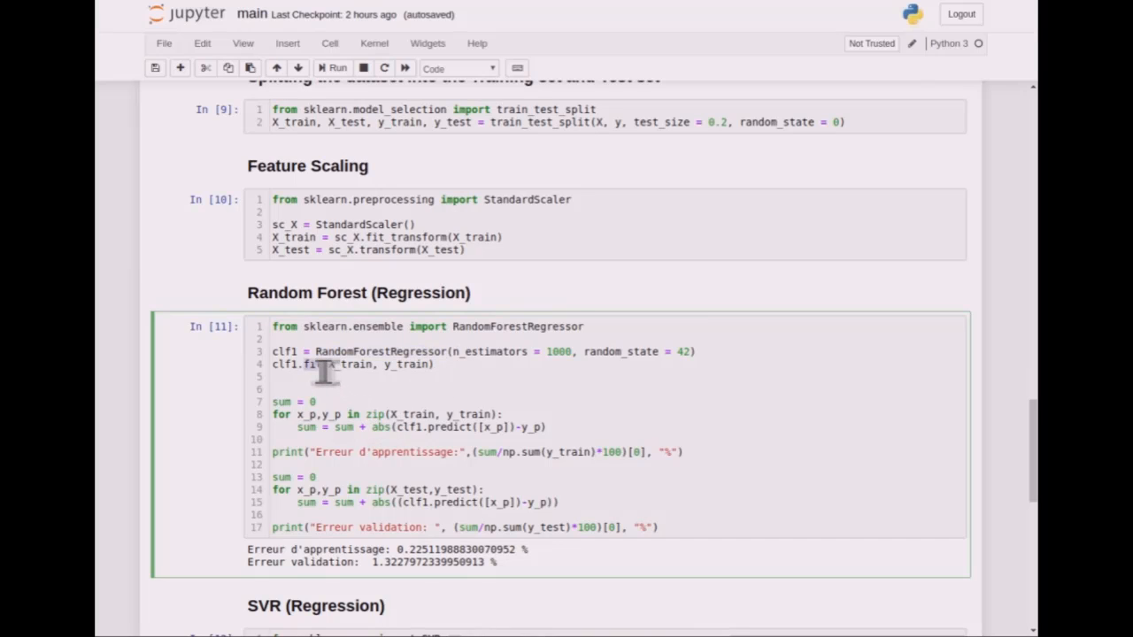
pyautogui.tripleClick(414, 453)
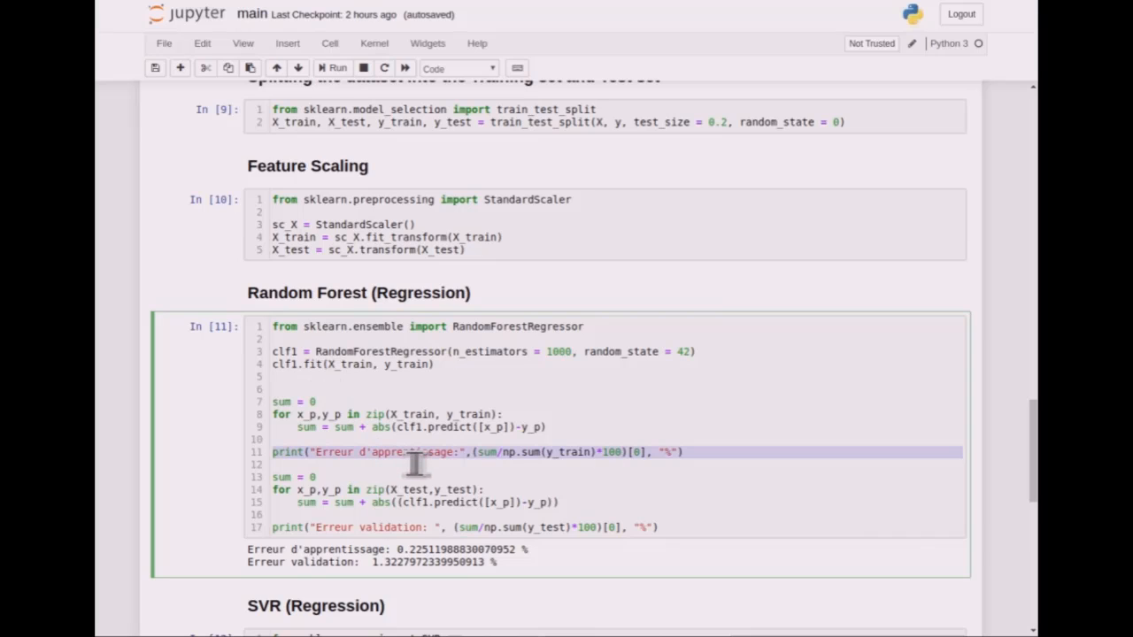
pyautogui.click(415, 453)
pyautogui.doubleClick(412, 529)
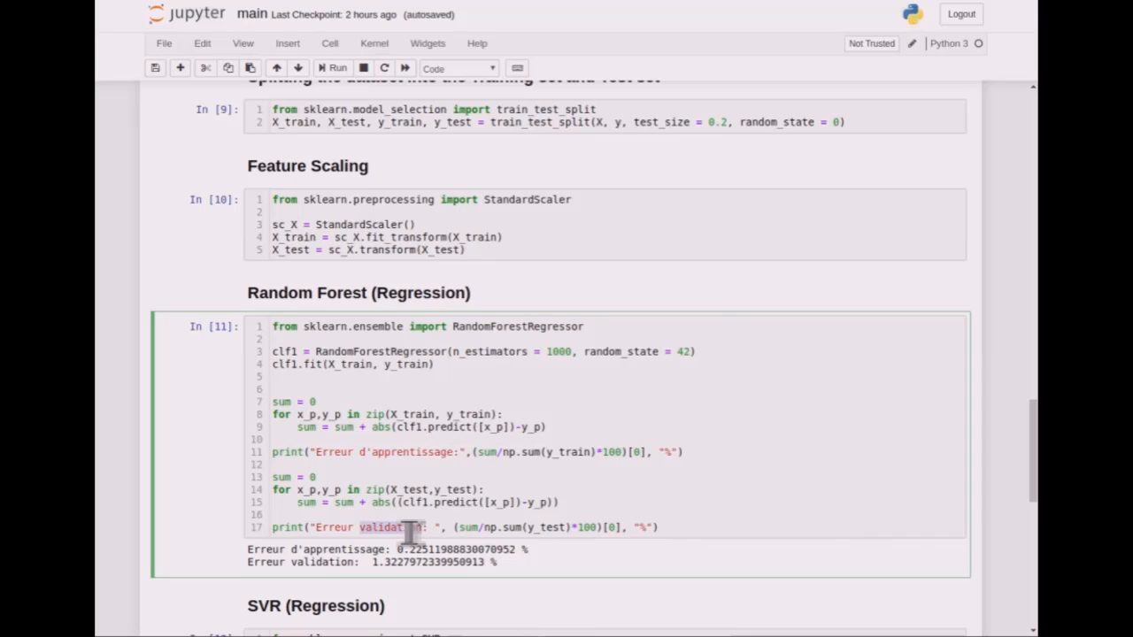
pyautogui.tripleClick(412, 528)
pyautogui.click(397, 528)
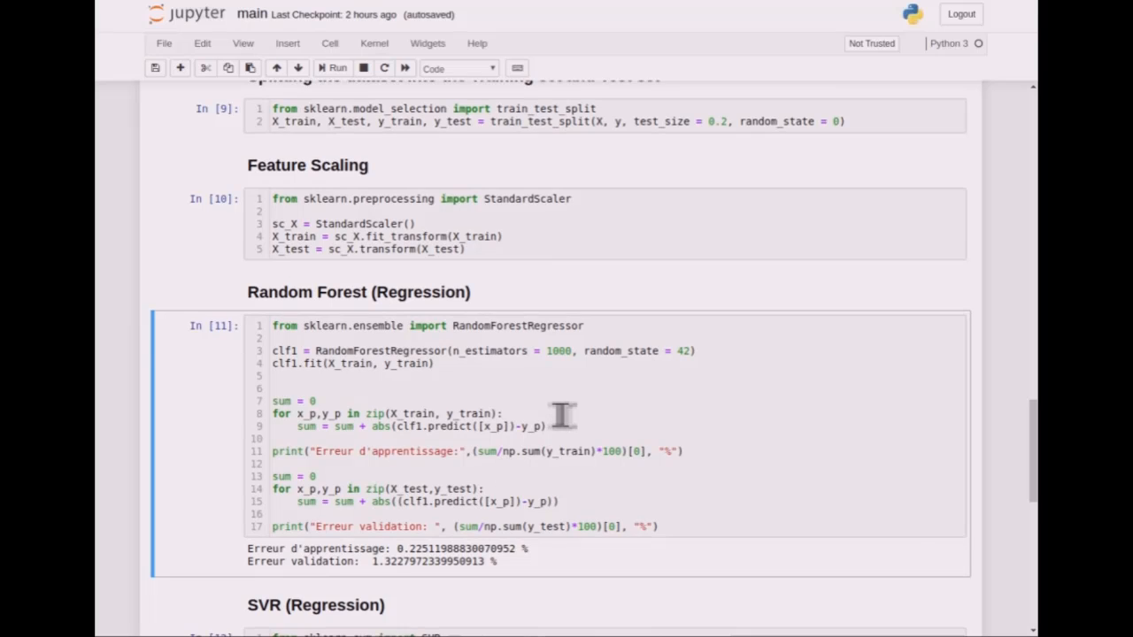
# - Examine the SVR (Regression) and KNN (Approchement) cells, checking each model's setup and its printed learning and validation errors
pyautogui.scroll(-3, 560, 411)
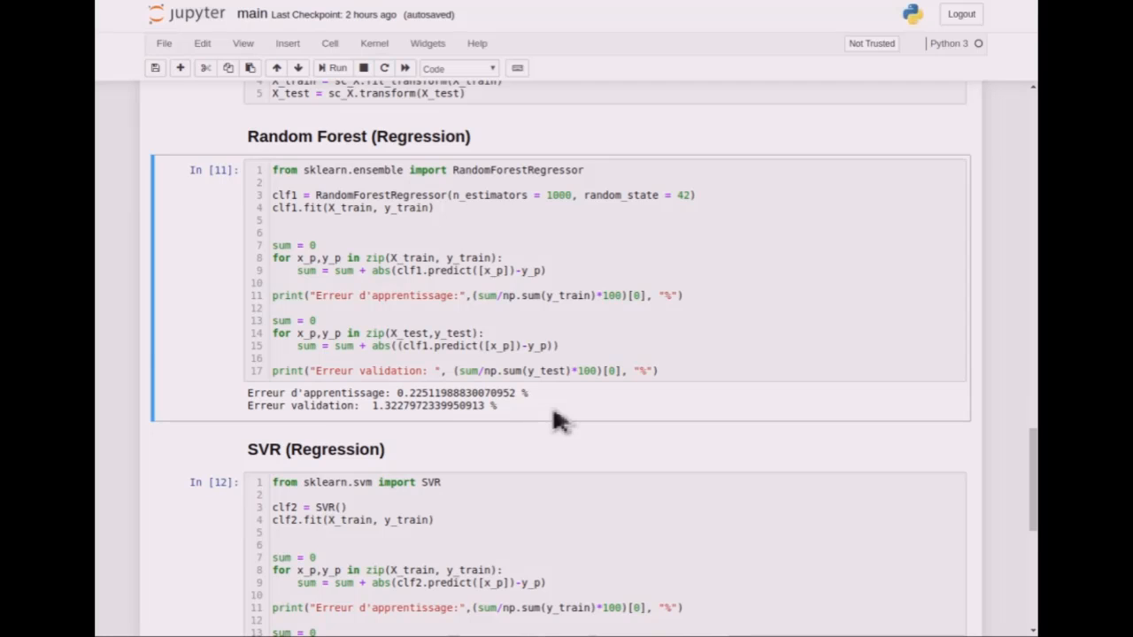
pyautogui.scroll(-3, 554, 412)
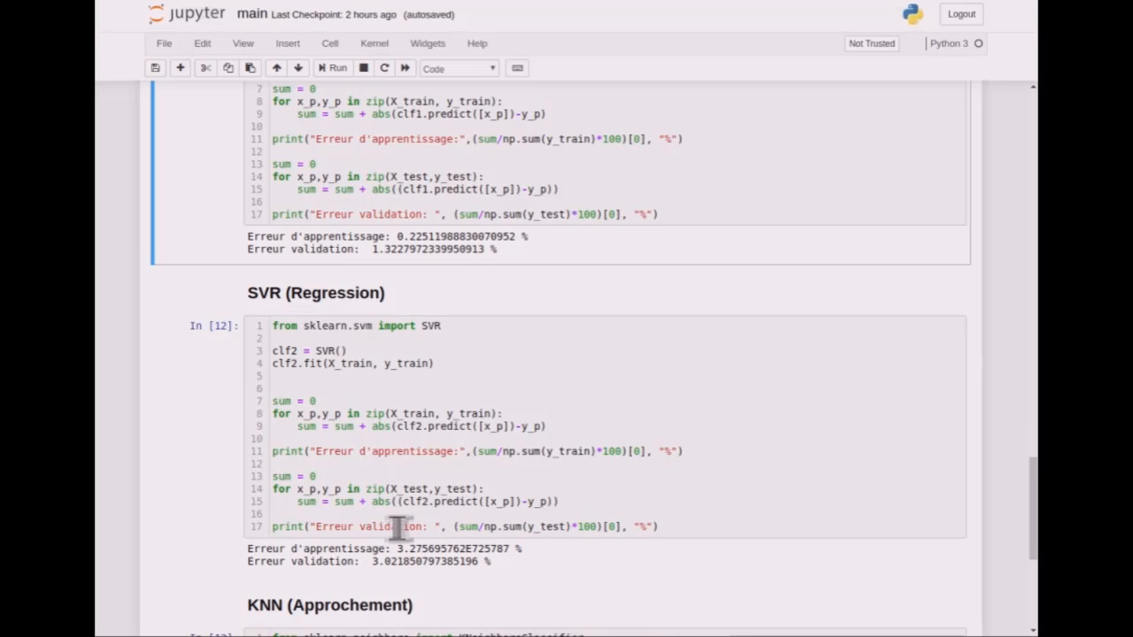
pyautogui.scroll(-5, 398, 526)
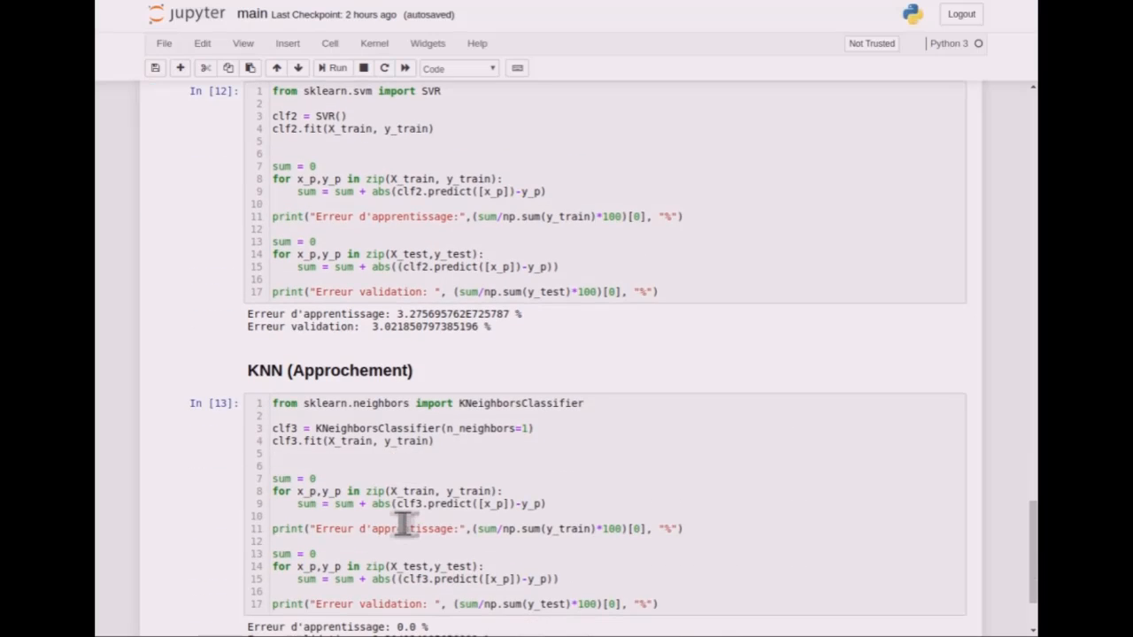
pyautogui.scroll(-3, 403, 524)
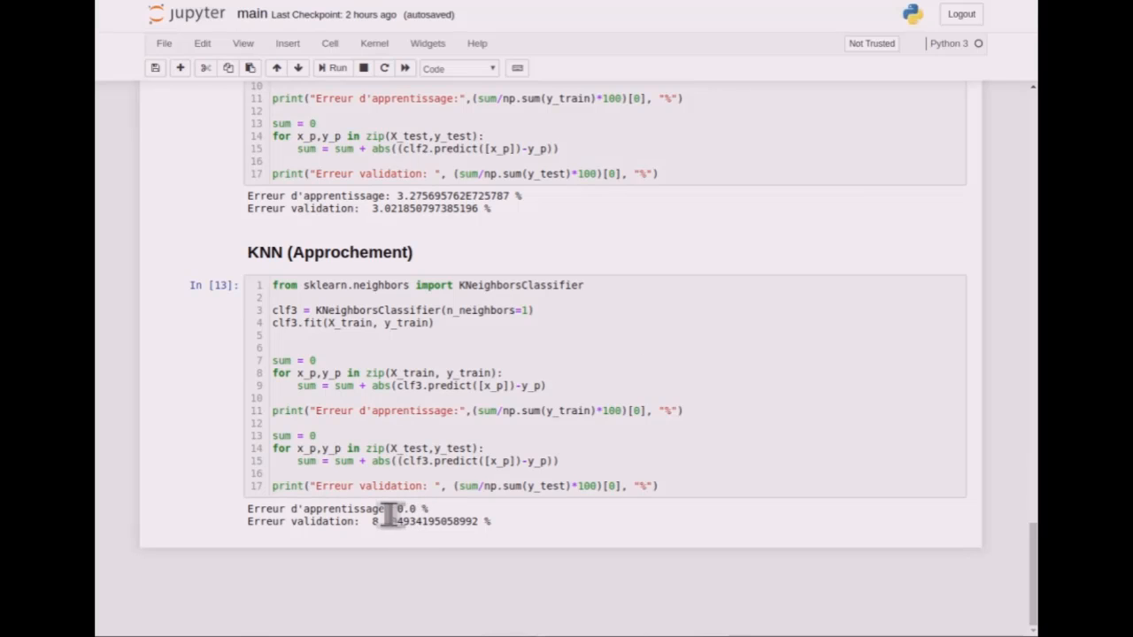
pyautogui.doubleClick(381, 509)
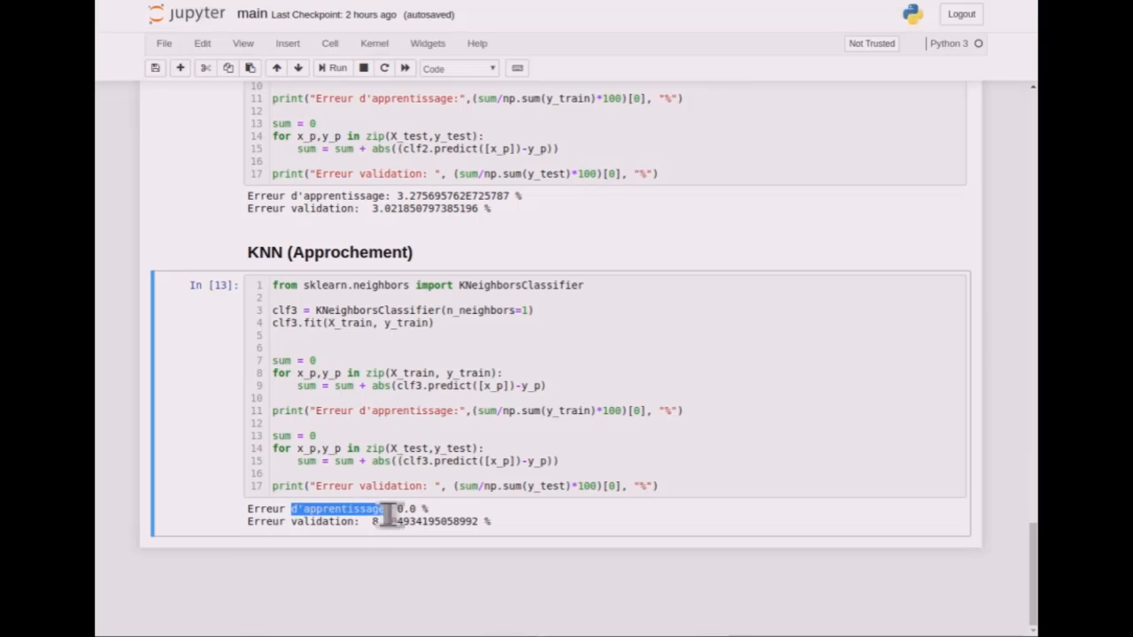
pyautogui.doubleClick(348, 523)
pyautogui.click(348, 529)
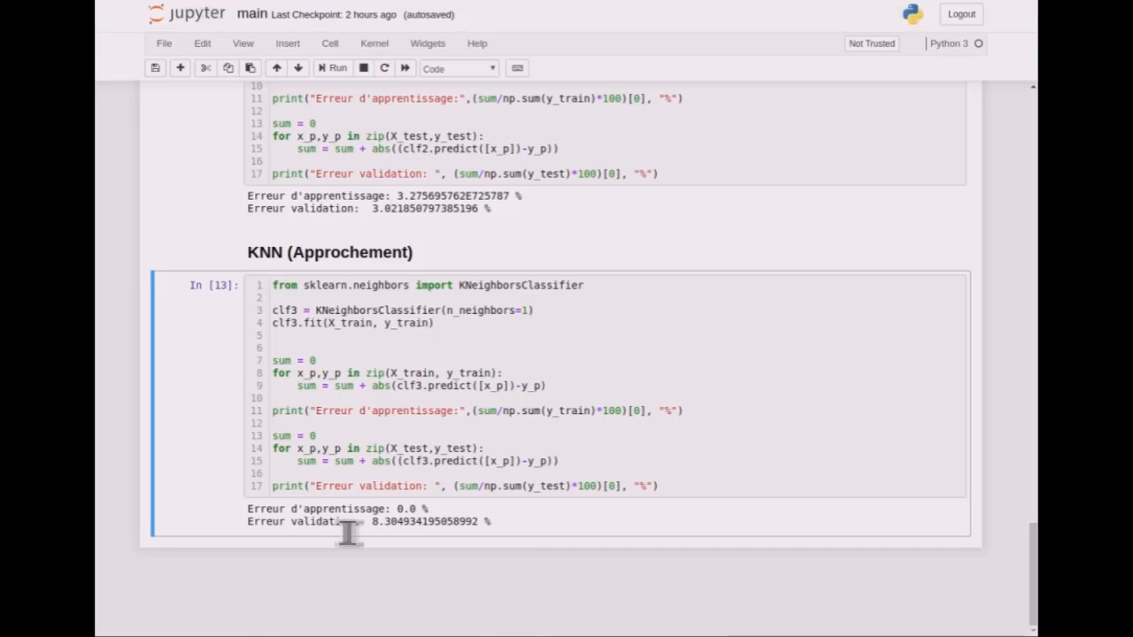
# - Return to the Random Forest (Regression) cell and compare its learning and validation errors with those of the SVR and KNN models
pyautogui.scroll(3, 348, 528)
pyautogui.scroll(10, 348, 532)
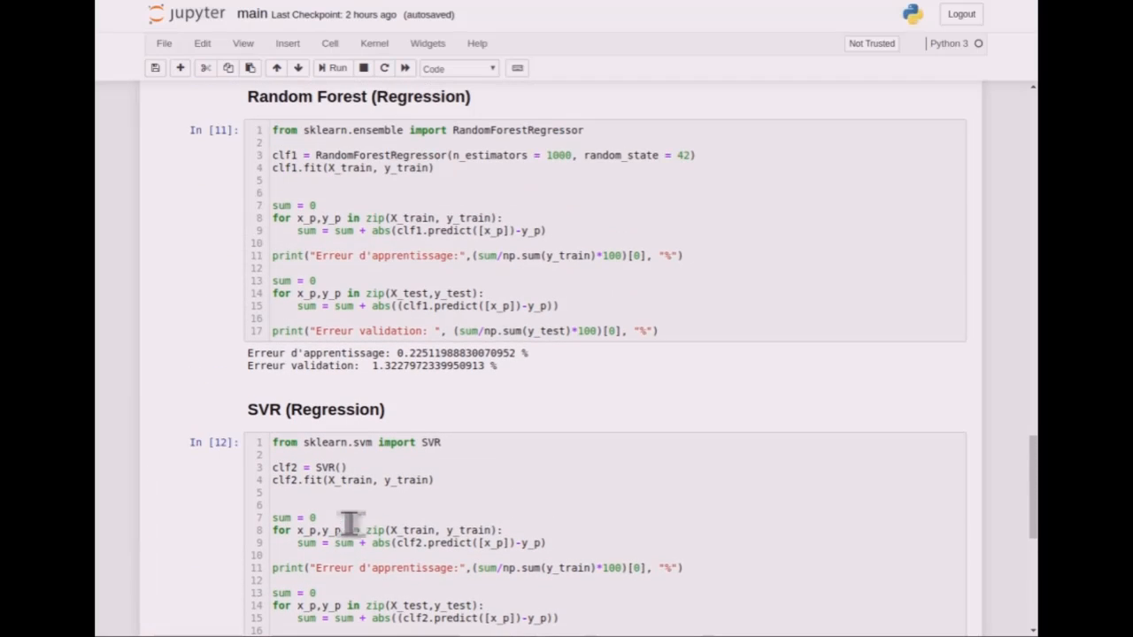
pyautogui.click(417, 333)
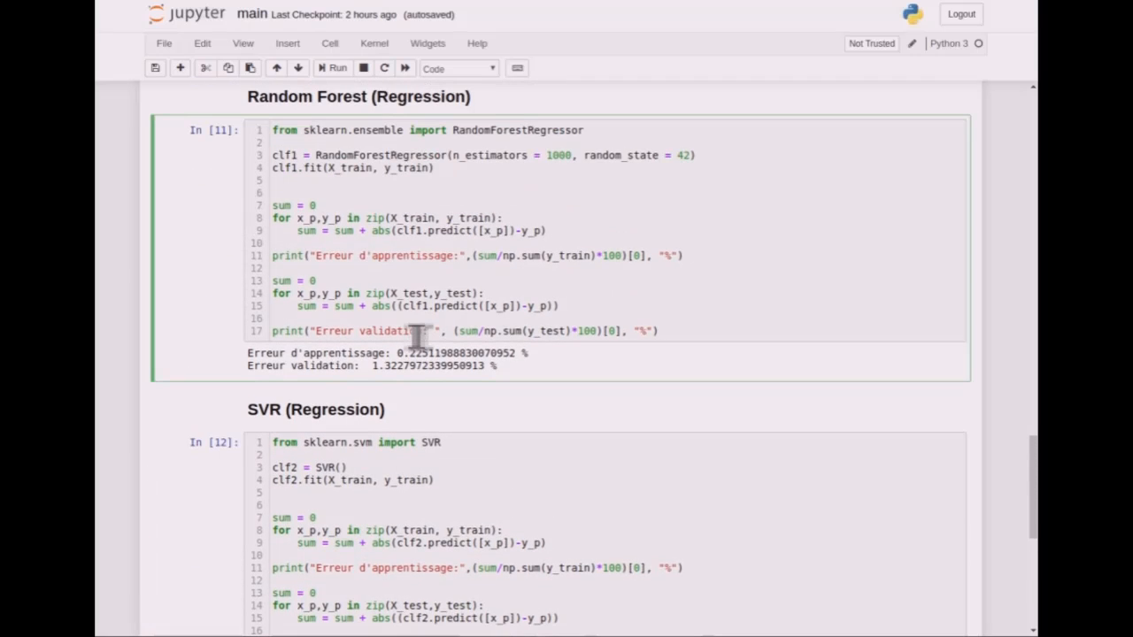